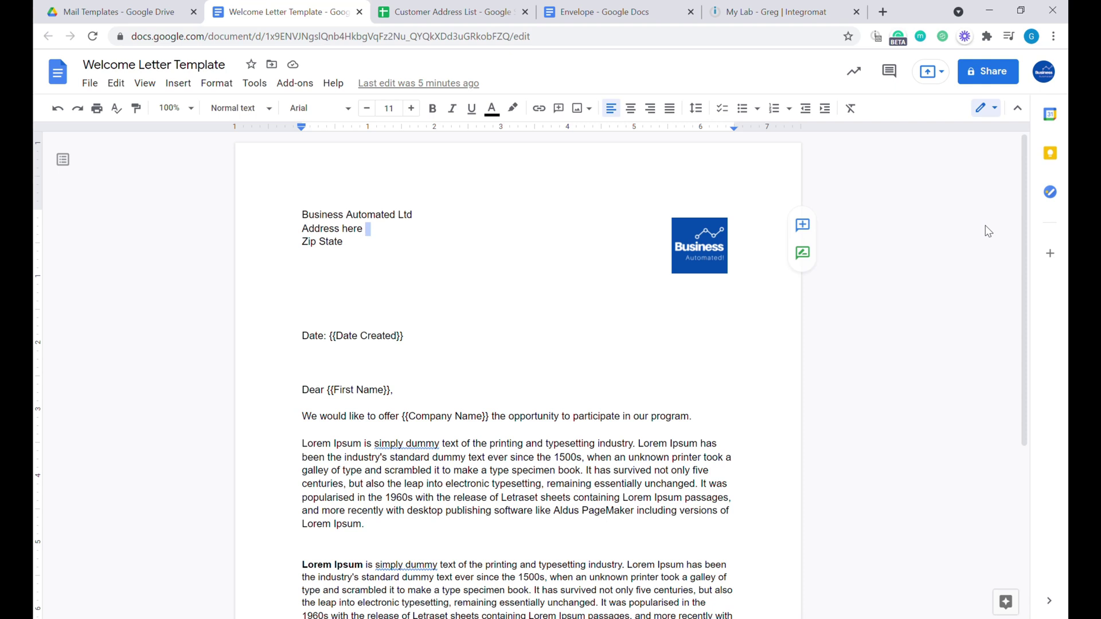
Review the Welcome Letter Template, then switch to the customer address spreadsheet.
{"action": "scroll", "coordinate": [781, 335], "scroll_direction": "down", "scroll_amount": 4}
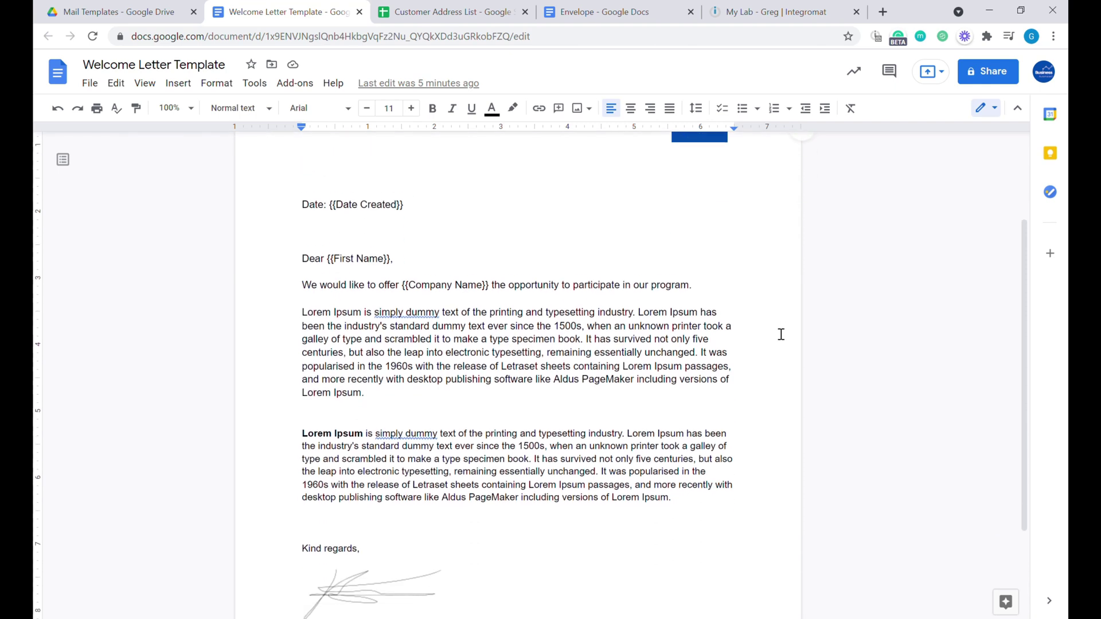
{"action": "scroll", "coordinate": [746, 366], "scroll_direction": "up", "scroll_amount": 4}
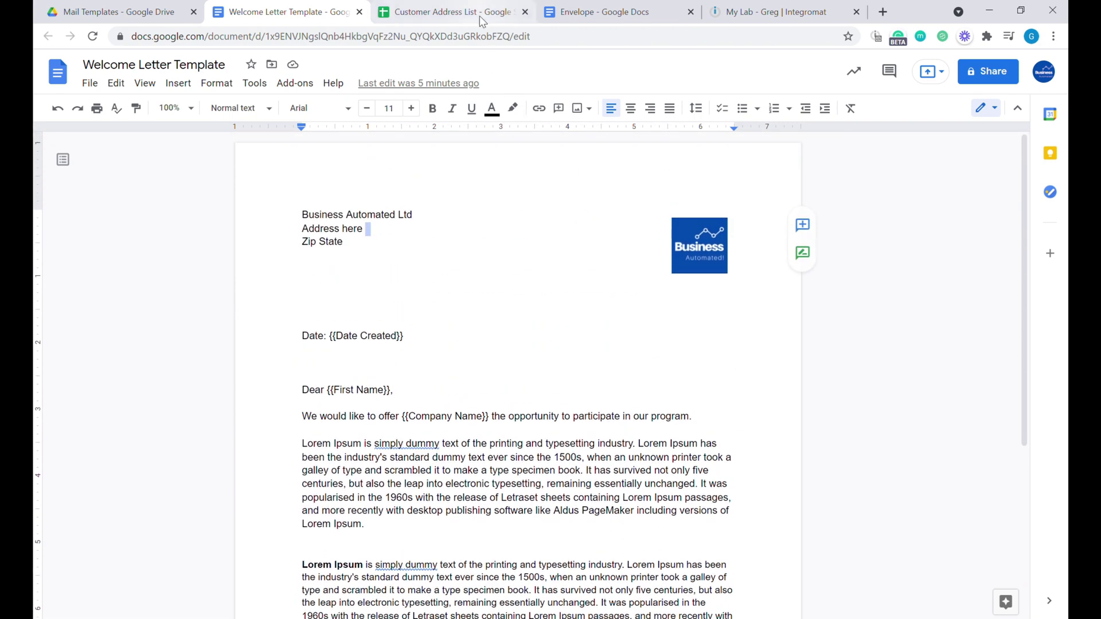
{"action": "left_click", "coordinate": [447, 11]}
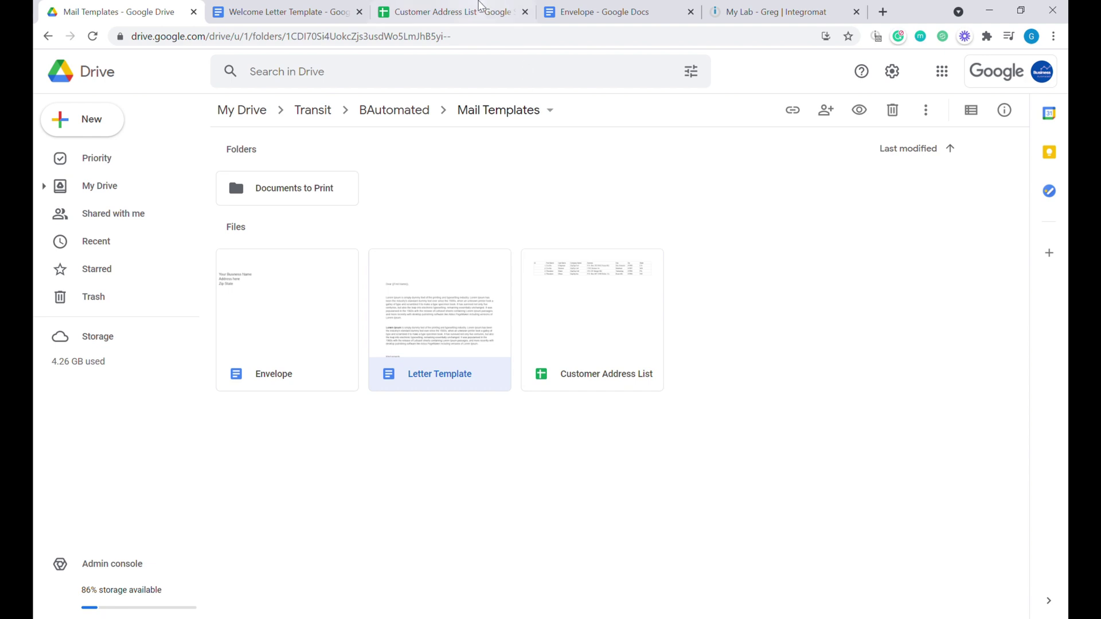
Review customer records B2:G5 in the Customer Address List, then return to Mail Templates.
{"action": "left_click", "coordinate": [480, 6]}
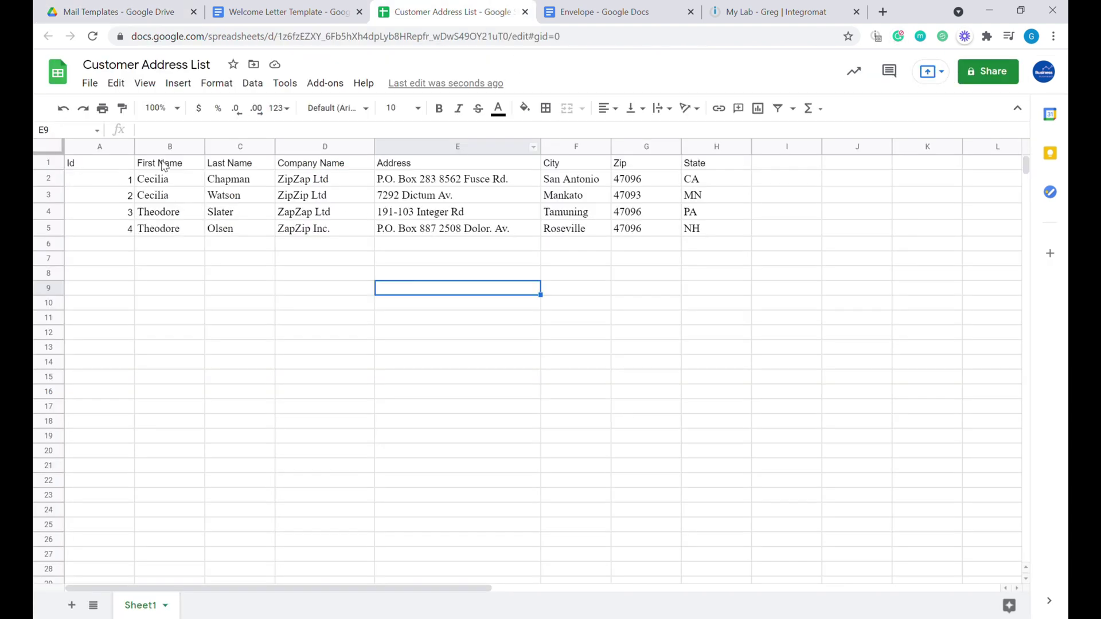
{"action": "left_click_drag", "start_coordinate": [163, 182], "coordinate": [664, 232]}
{"action": "left_click", "coordinate": [194, 166]}
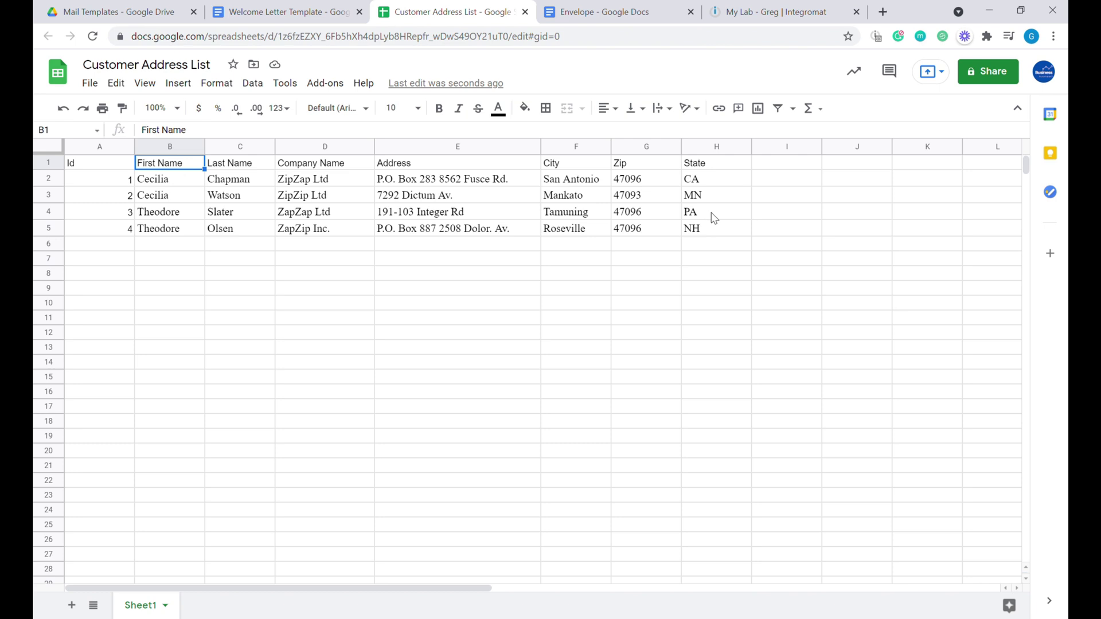
{"action": "left_click", "coordinate": [156, 13]}
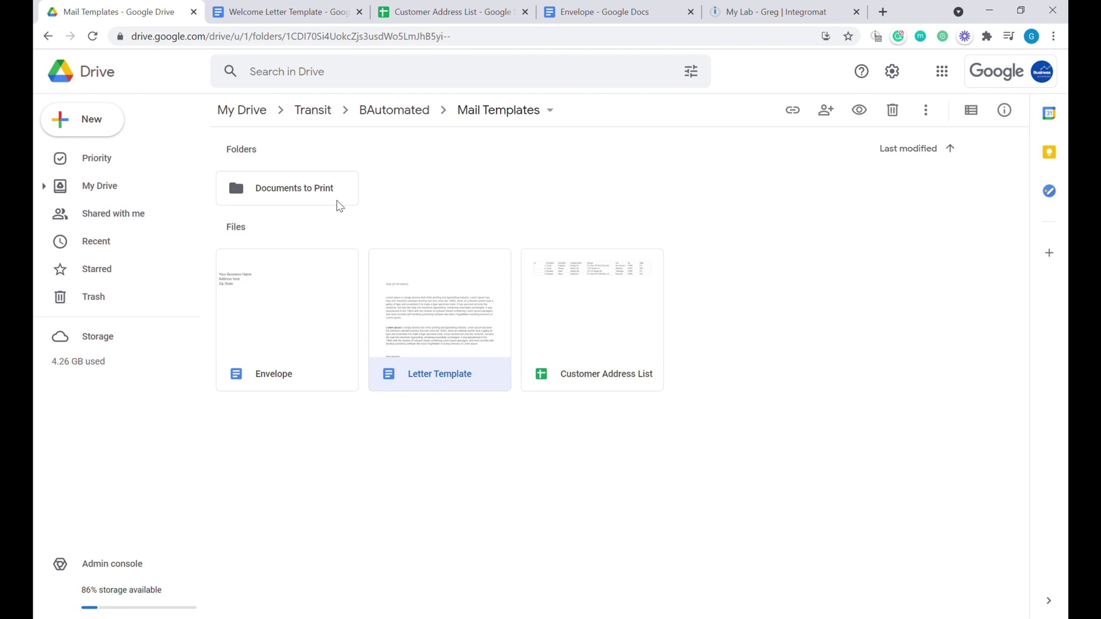
Bring up the Welcome Letter Template with its {{Date Created}}, {{First Name}} and {{Company Name}} placeholders.
{"action": "left_click", "coordinate": [295, 20]}
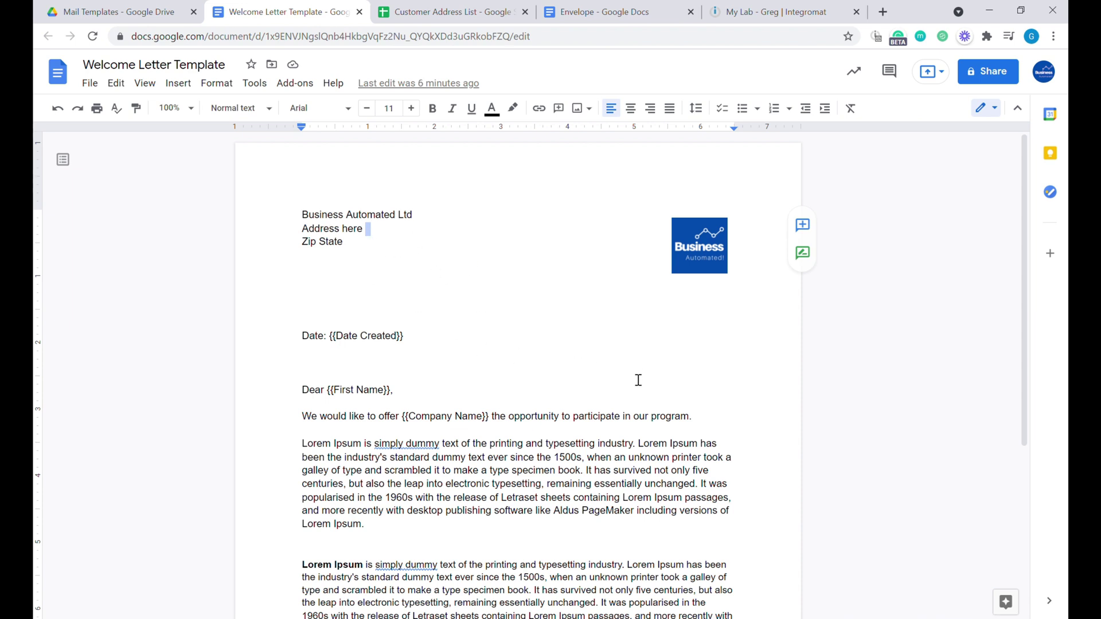
{"action": "scroll", "coordinate": [642, 387], "scroll_direction": "down", "scroll_amount": 1}
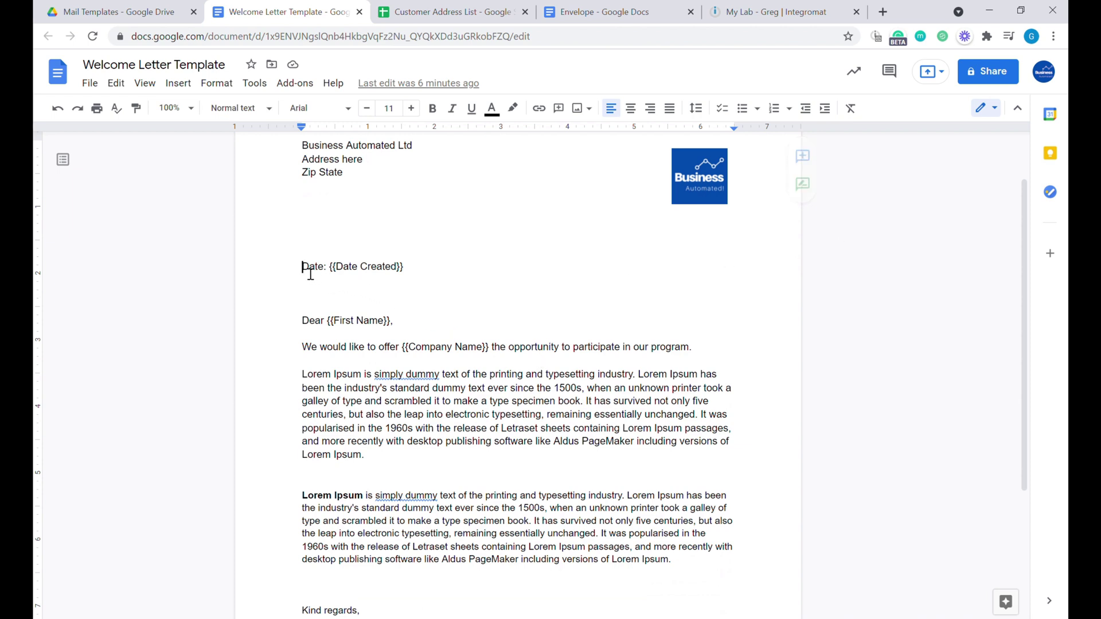
{"action": "left_click_drag", "start_coordinate": [303, 268], "coordinate": [411, 275]}
{"action": "left_click", "coordinate": [342, 274]}
{"action": "left_click_drag", "start_coordinate": [337, 274], "coordinate": [416, 277]}
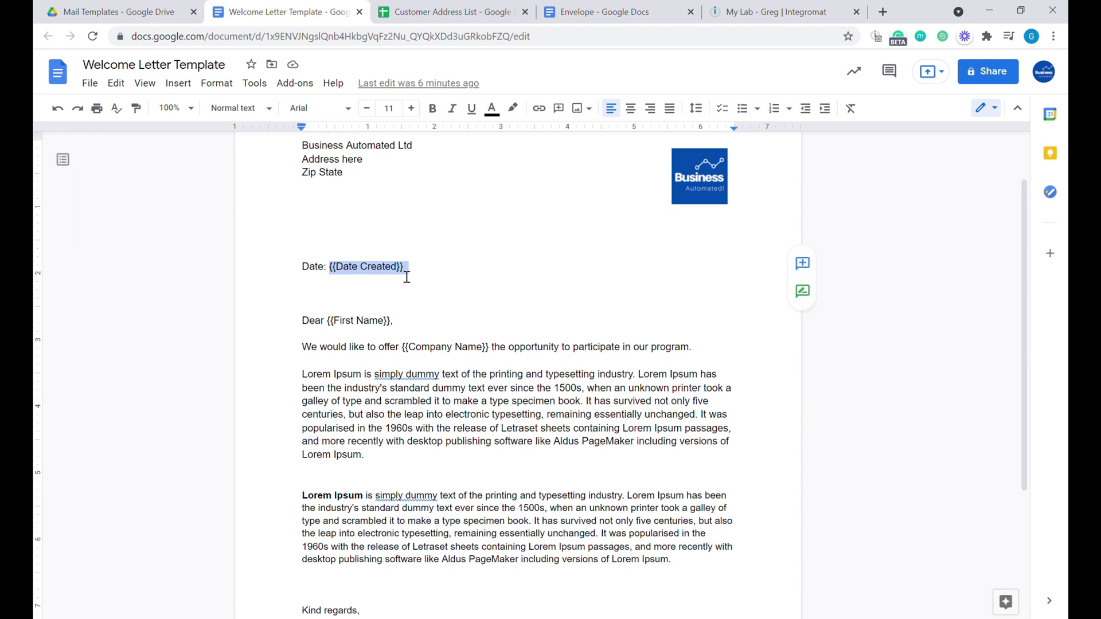
{"action": "left_click", "coordinate": [342, 274]}
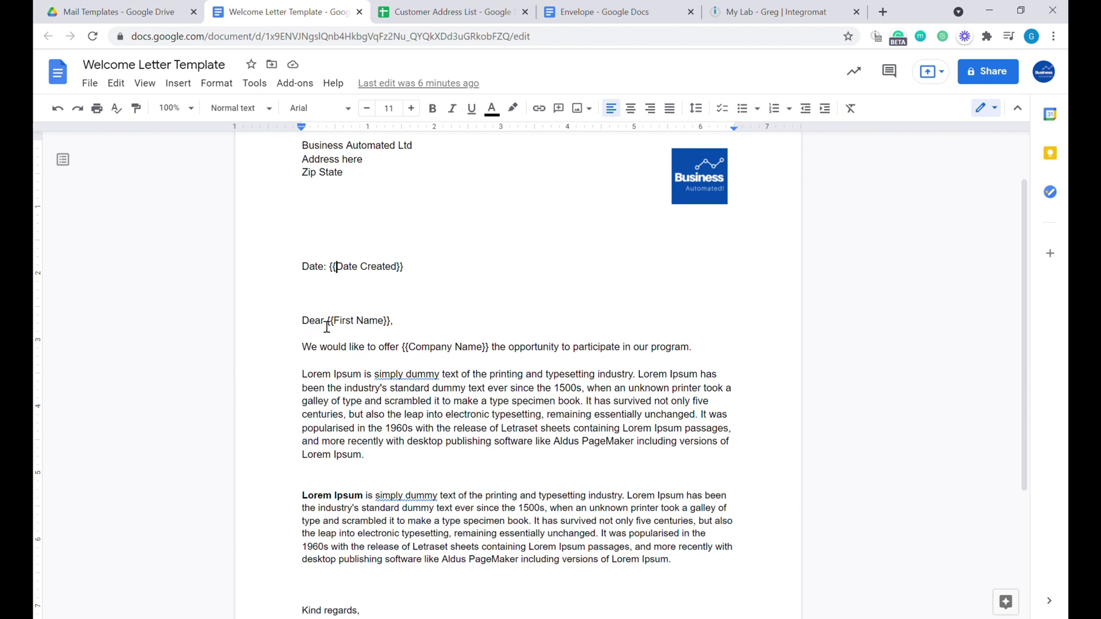
{"action": "left_click_drag", "start_coordinate": [337, 330], "coordinate": [393, 332]}
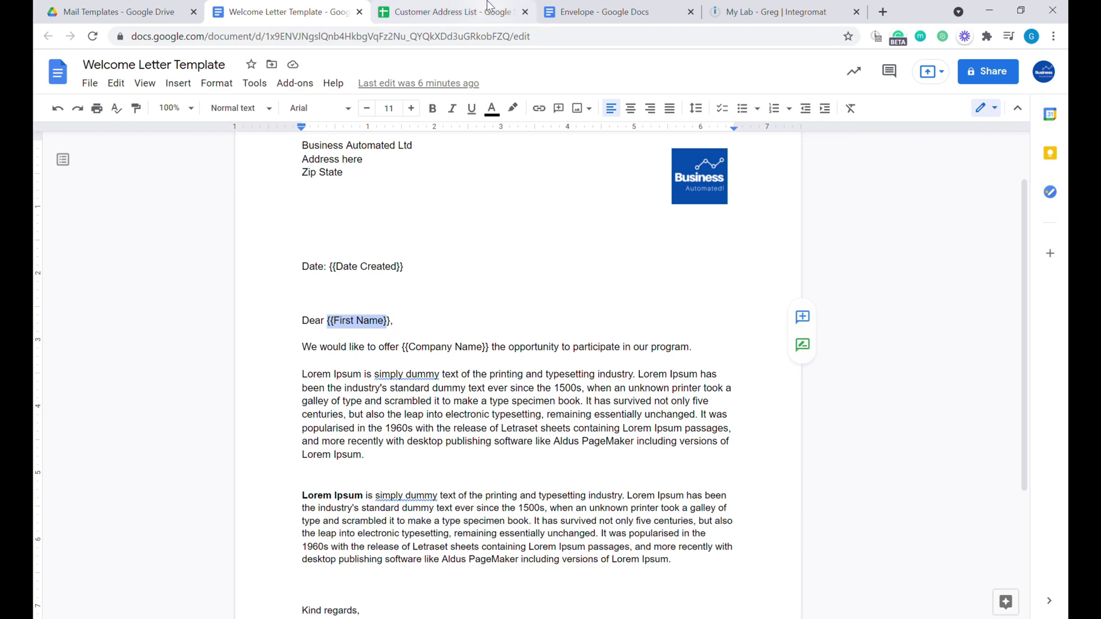
{"action": "left_click", "coordinate": [453, 12]}
{"action": "left_click", "coordinate": [287, 11]}
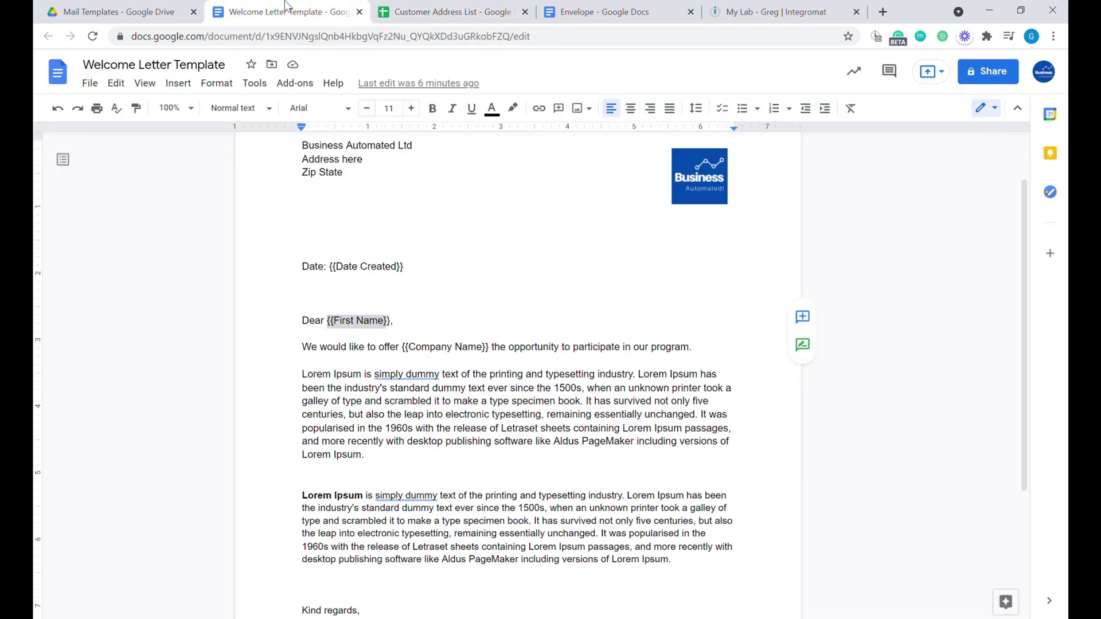
{"action": "scroll", "coordinate": [393, 347], "scroll_direction": "down", "scroll_amount": 1}
{"action": "scroll", "coordinate": [393, 348], "scroll_direction": "down", "scroll_amount": 2}
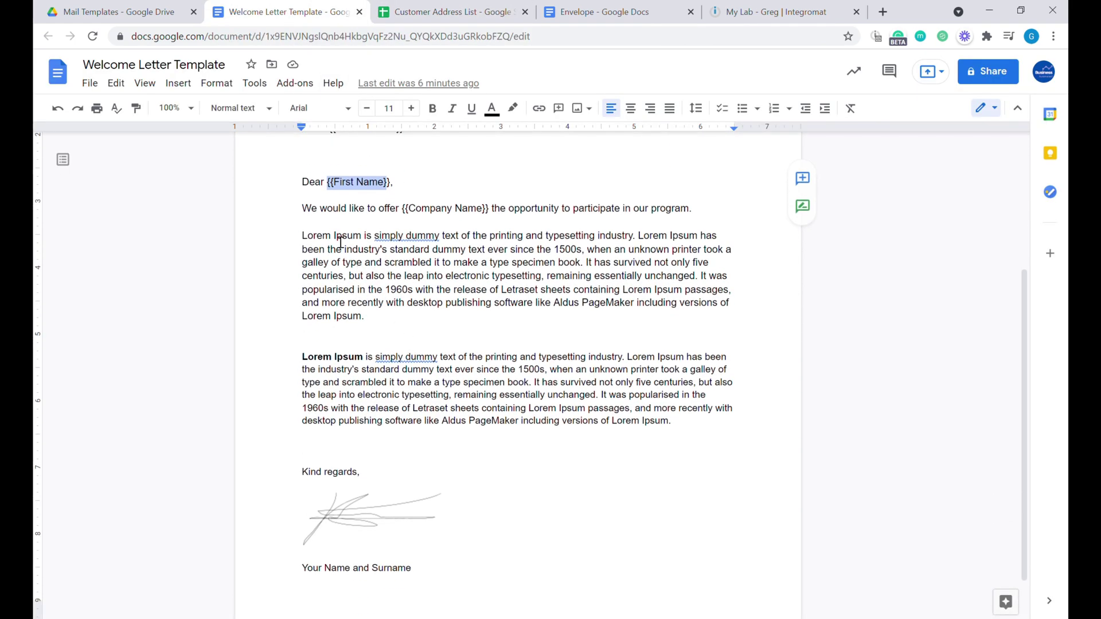
{"action": "double_click", "coordinate": [310, 212]}
{"action": "left_click_drag", "start_coordinate": [322, 215], "coordinate": [737, 285]}
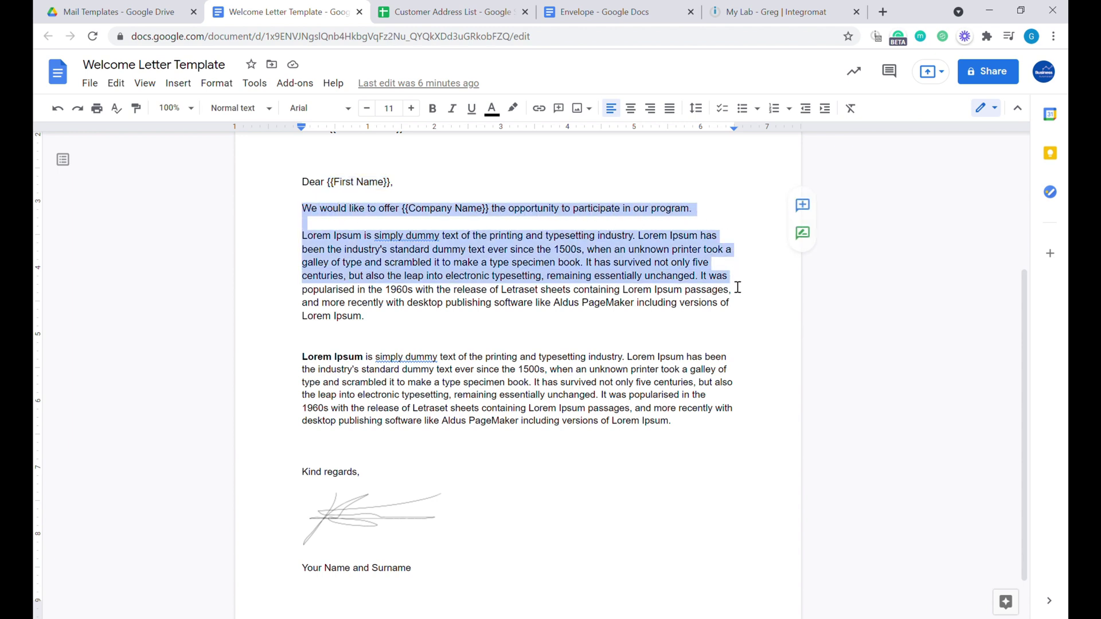
Copy the first Lorem Ipsum paragraph's formatting onto the second with Paint format.
{"action": "left_click", "coordinate": [428, 258]}
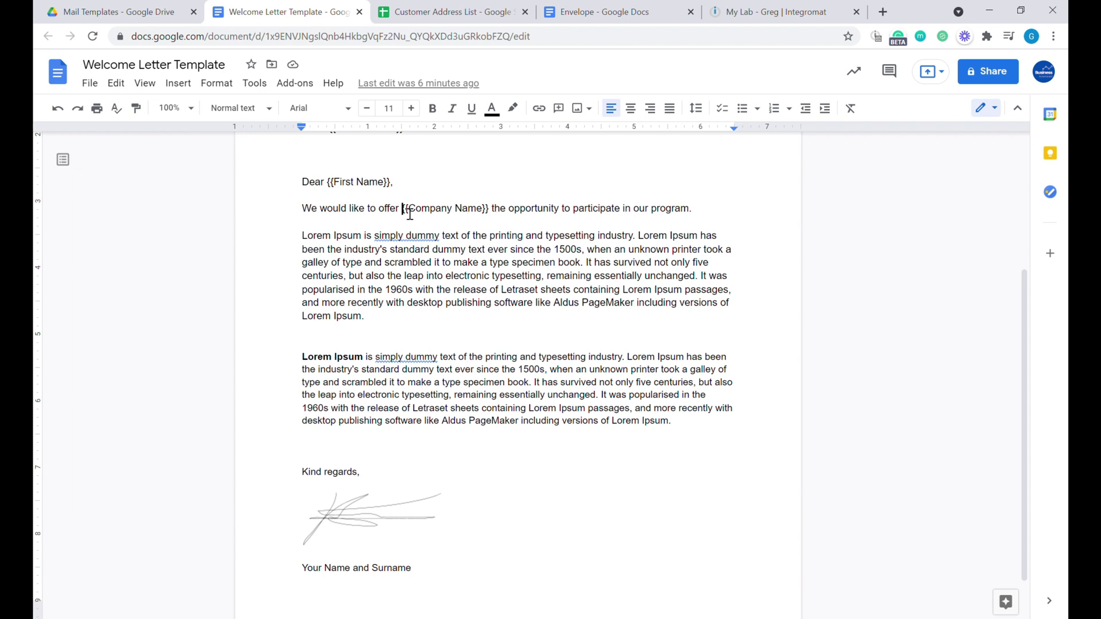
{"action": "left_click_drag", "start_coordinate": [402, 209], "coordinate": [499, 216]}
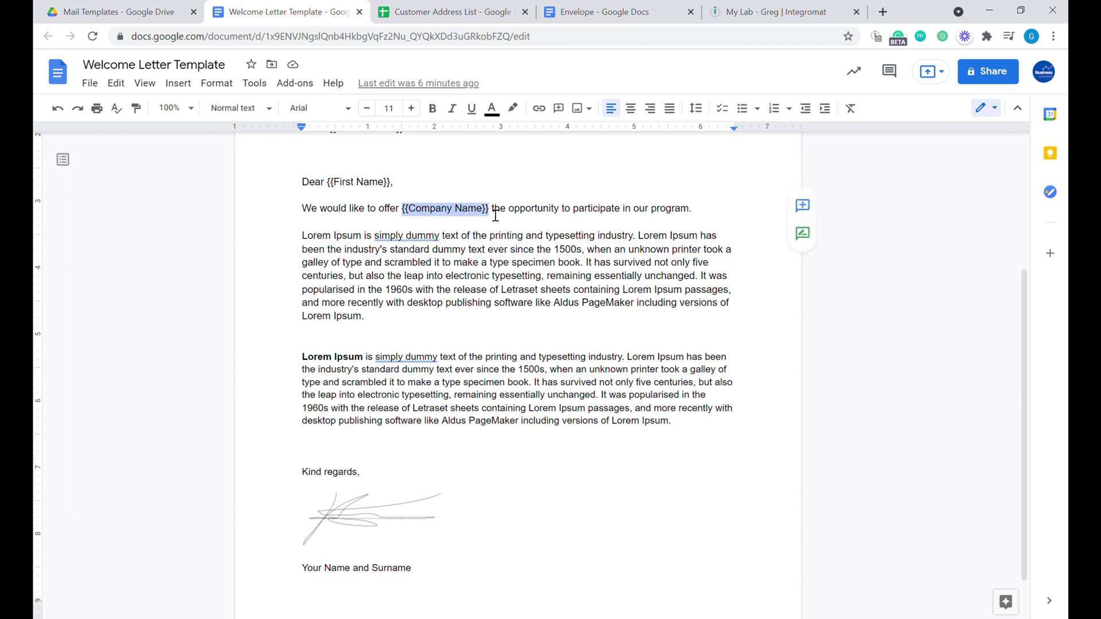
{"action": "left_click", "coordinate": [507, 210]}
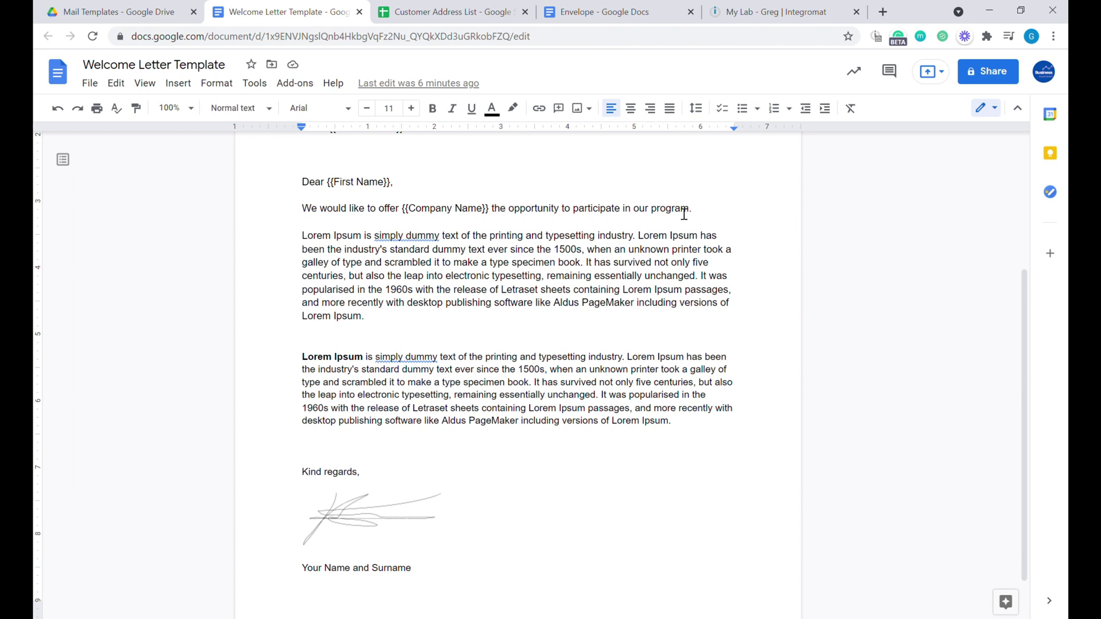
{"action": "left_click_drag", "start_coordinate": [402, 255], "coordinate": [612, 385]}
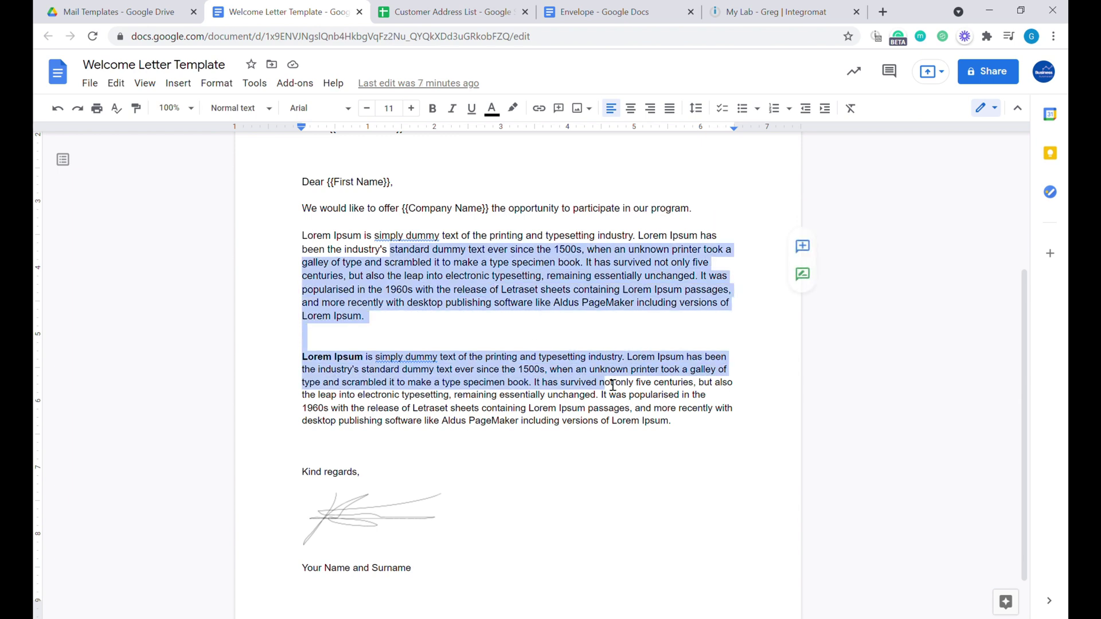
{"action": "left_click_drag", "start_coordinate": [548, 277], "coordinate": [374, 250]}
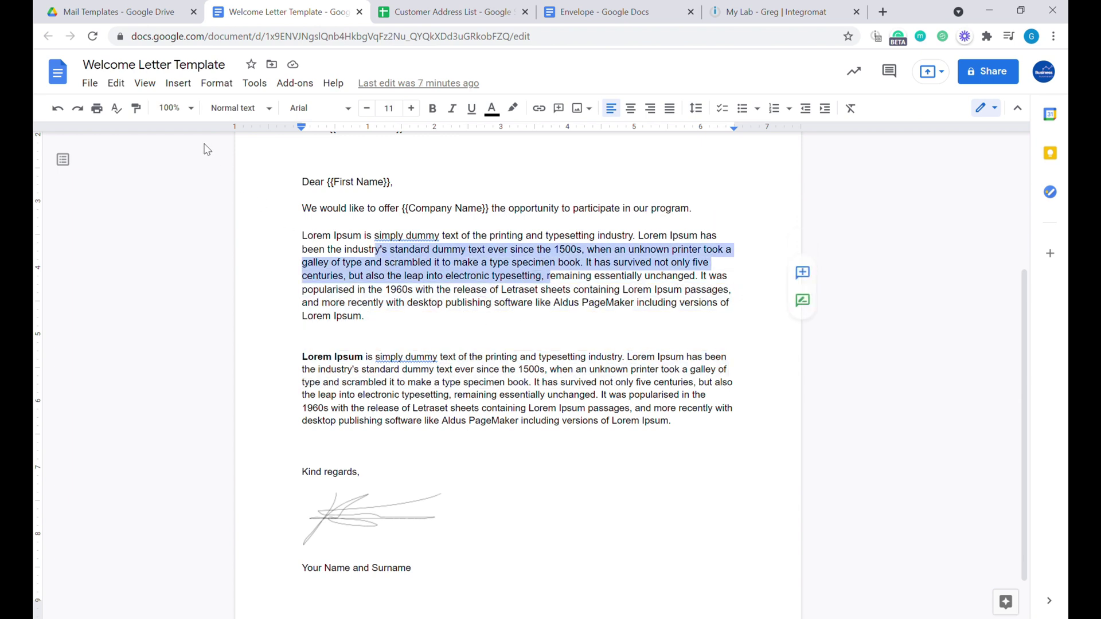
{"action": "left_click", "coordinate": [137, 108]}
{"action": "left_click_drag", "start_coordinate": [669, 422], "coordinate": [304, 344]}
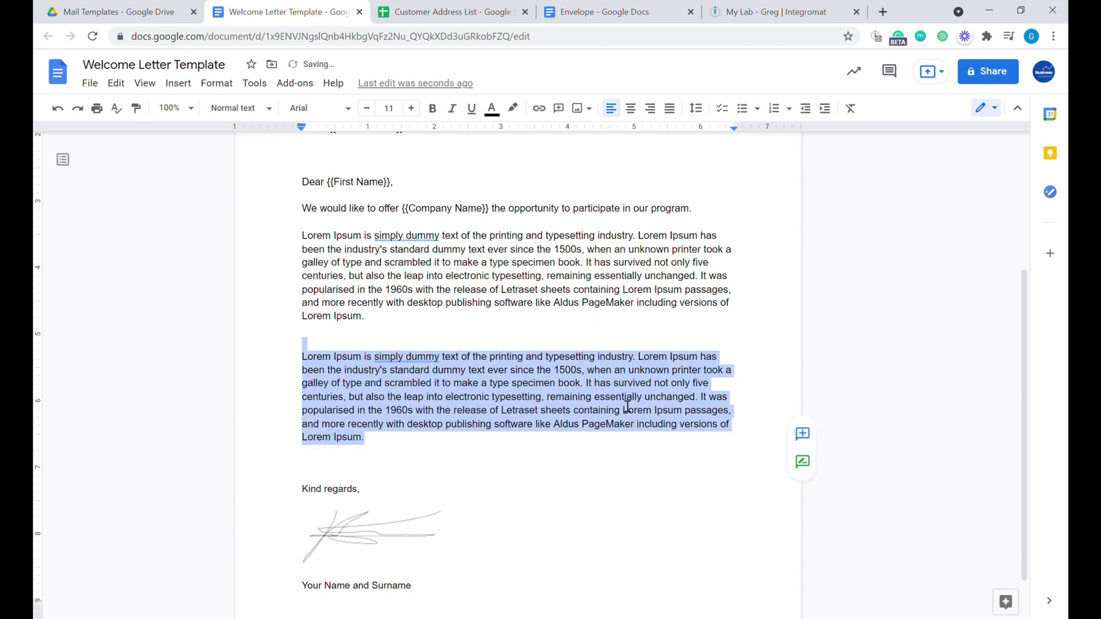
{"action": "left_click", "coordinate": [398, 339]}
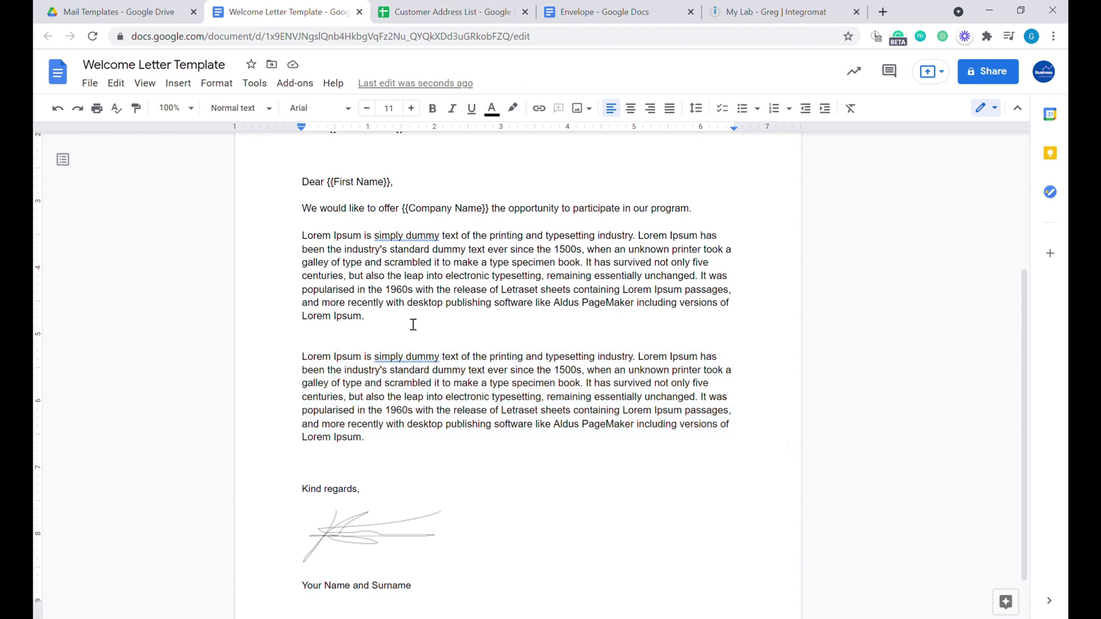
Place the caret at the end of the second Lorem Ipsum paragraph.
{"action": "left_click_drag", "start_coordinate": [413, 325], "coordinate": [428, 322]}
{"action": "left_click_drag", "start_coordinate": [367, 439], "coordinate": [385, 445]}
{"action": "left_click", "coordinate": [386, 445]}
Add the line 'Total Order Value : {{Total Order Value}}' below the second paragraph.
{"action": "key", "text": "Return"}
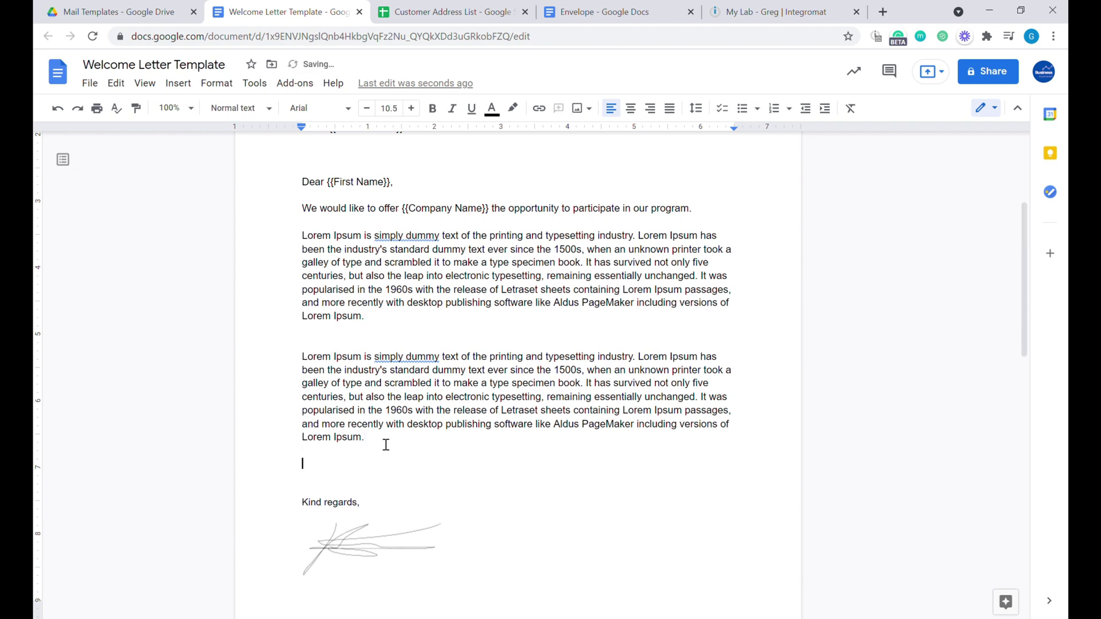
{"action": "type", "text": "Total Order Value :"}
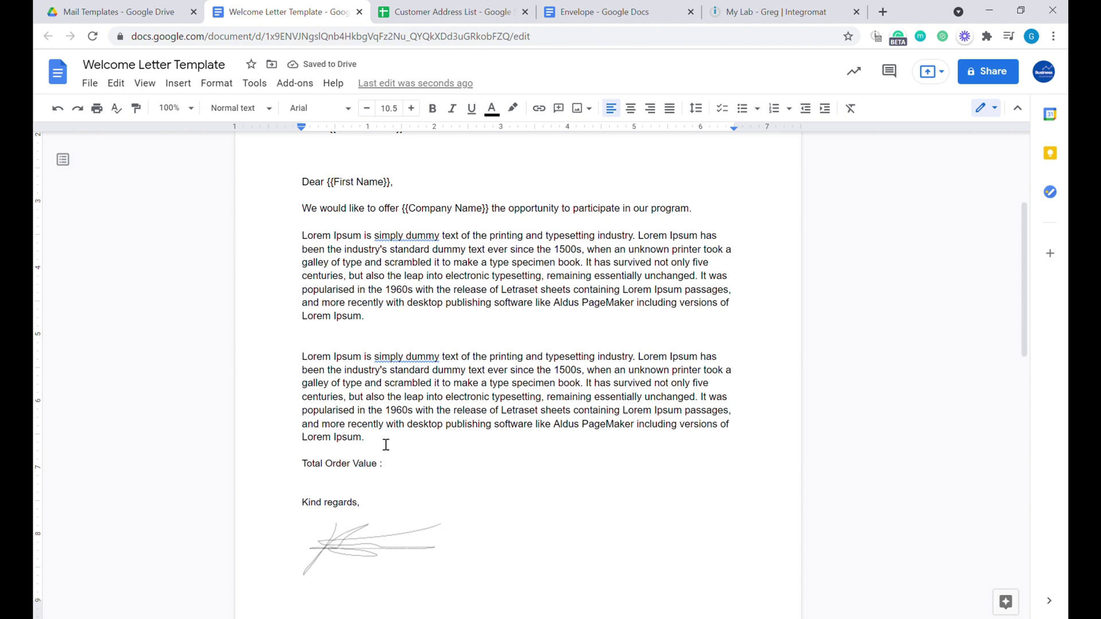
{"action": "type", "text": "{{Total Order Value"}
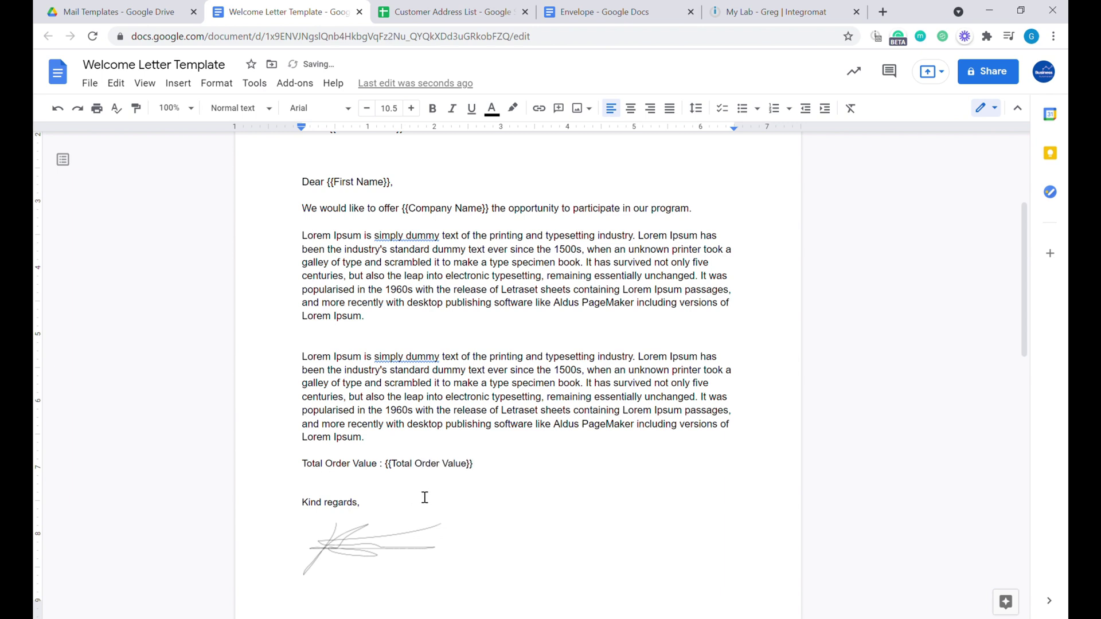
Add a Total Order Value header in I1 with 5000 and 6000, filled down through I5.
{"action": "left_click", "coordinate": [453, 13]}
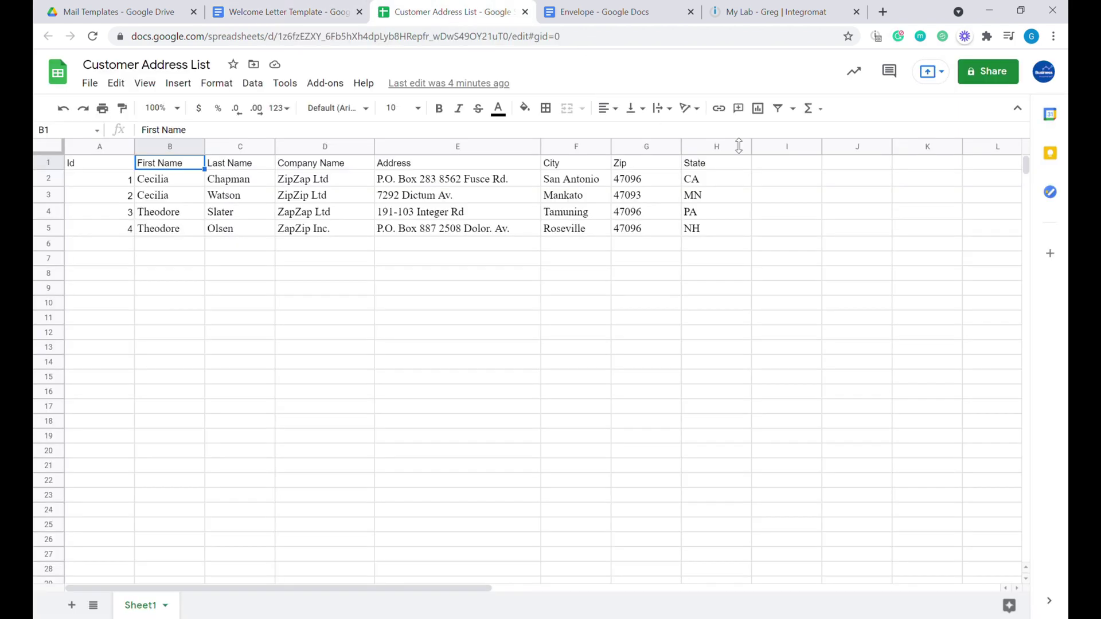
{"action": "left_click", "coordinate": [774, 164]}
{"action": "type", "text": "Total Order Value"}
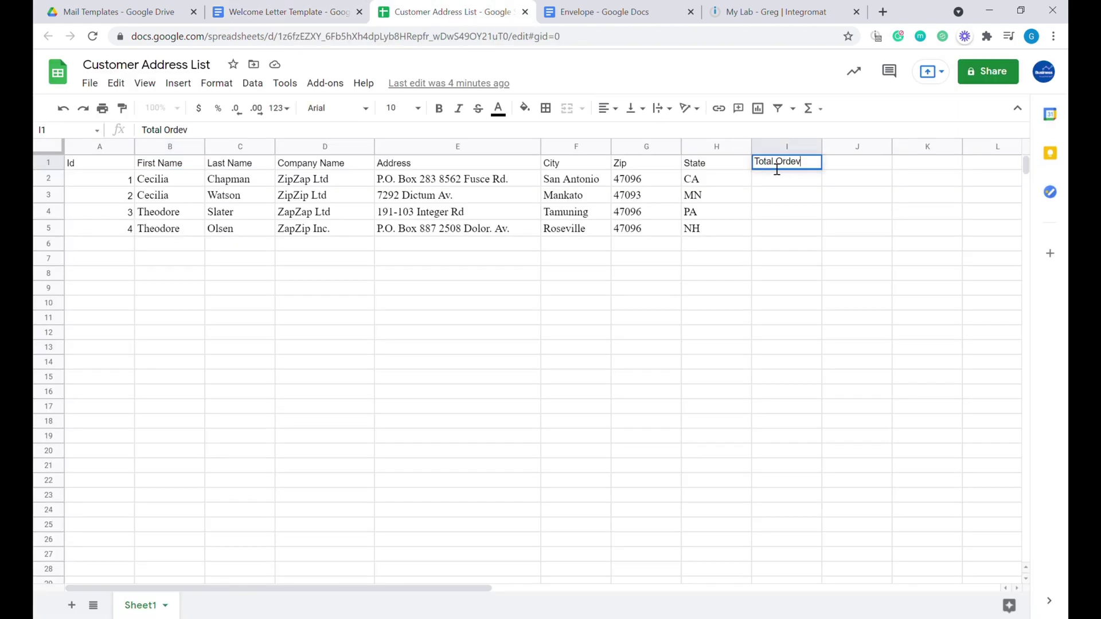
{"action": "key", "text": "Return"}
{"action": "type", "text": "5000"}
{"action": "key", "text": "Return"}
{"action": "type", "text": "6000"}
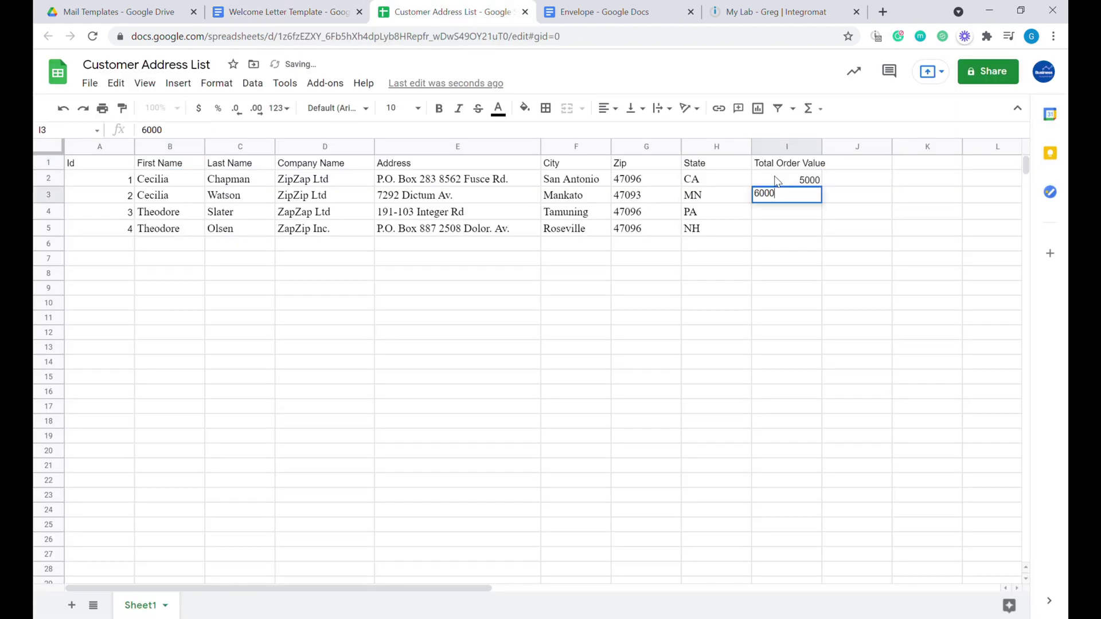
{"action": "left_click_drag", "start_coordinate": [784, 179], "coordinate": [822, 232]}
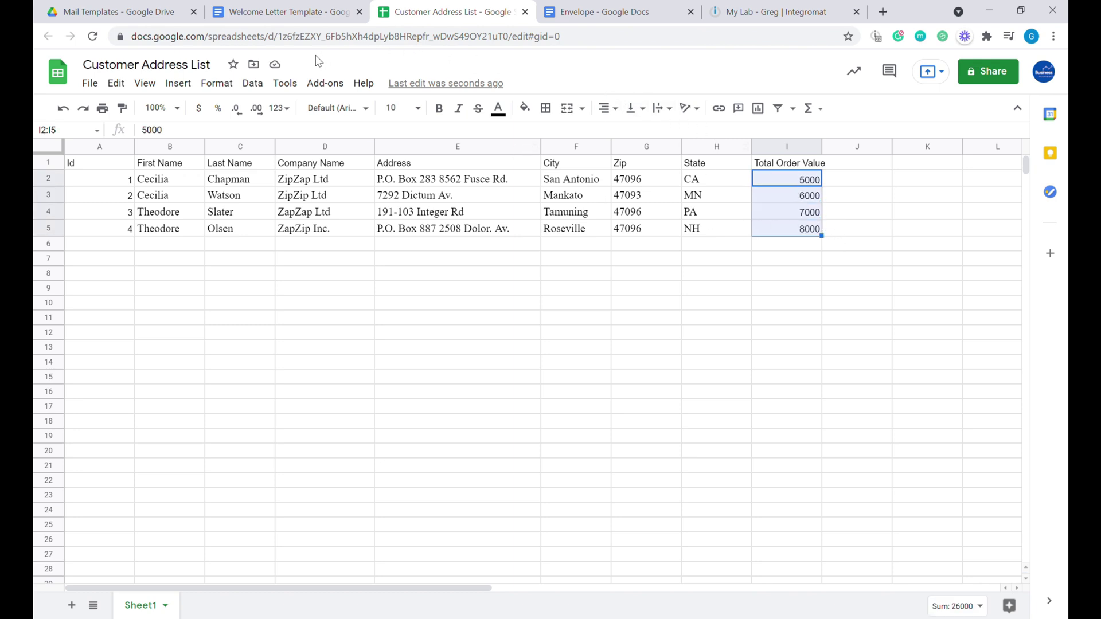
In the Welcome Letter Template, delete the extra blank line between the date and 'Dear'.
{"action": "left_click", "coordinate": [208, 114]}
{"action": "left_click", "coordinate": [290, 12]}
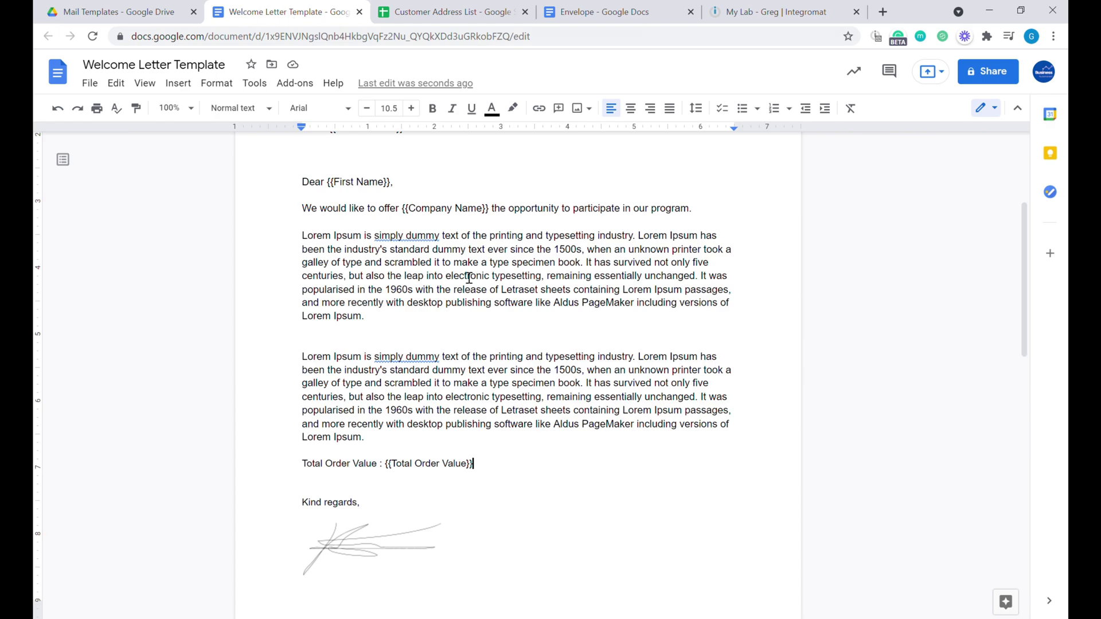
{"action": "scroll", "coordinate": [516, 418], "scroll_direction": "down", "scroll_amount": 3}
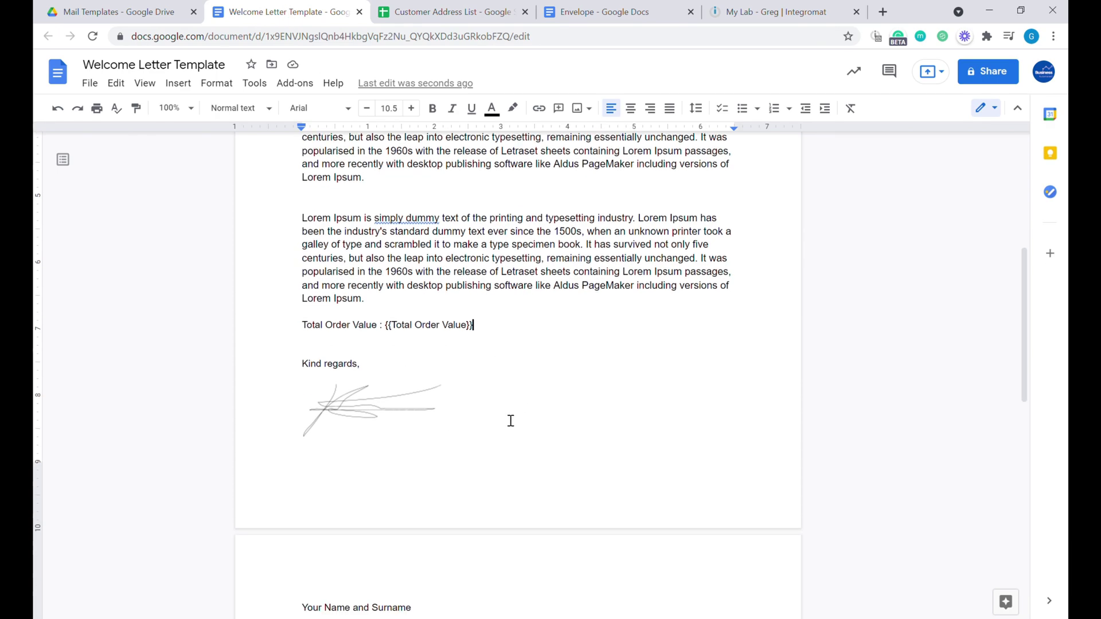
{"action": "scroll", "coordinate": [476, 427], "scroll_direction": "up", "scroll_amount": 1}
{"action": "scroll", "coordinate": [467, 433], "scroll_direction": "down", "scroll_amount": 5}
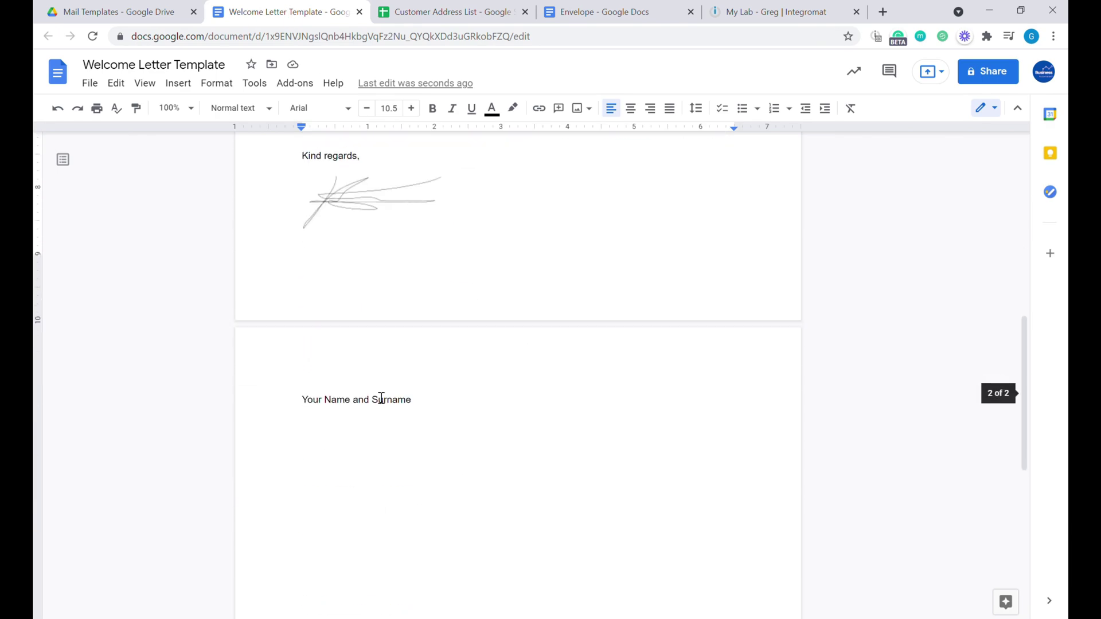
{"action": "scroll", "coordinate": [381, 395], "scroll_direction": "up", "scroll_amount": 8}
{"action": "scroll", "coordinate": [398, 400], "scroll_direction": "up", "scroll_amount": 2}
{"action": "left_click", "coordinate": [369, 368]}
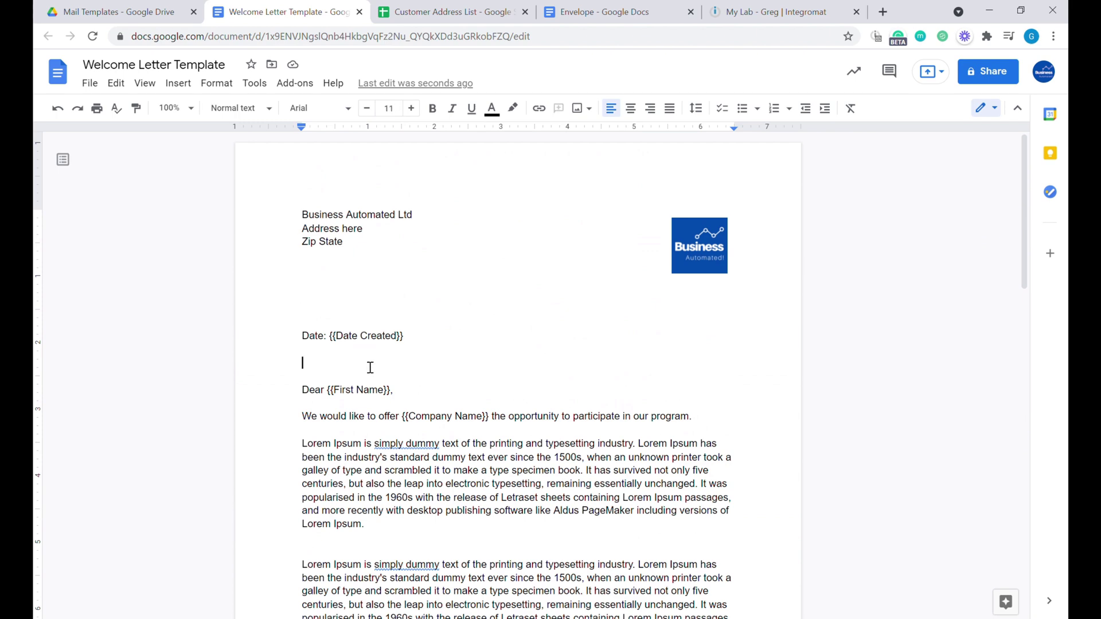
{"action": "key", "text": "BackSpace"}
Confirm 'Your Name and Surname' now fits on page 1, then go to the Envelope document.
{"action": "scroll", "coordinate": [394, 398], "scroll_direction": "down", "scroll_amount": 5}
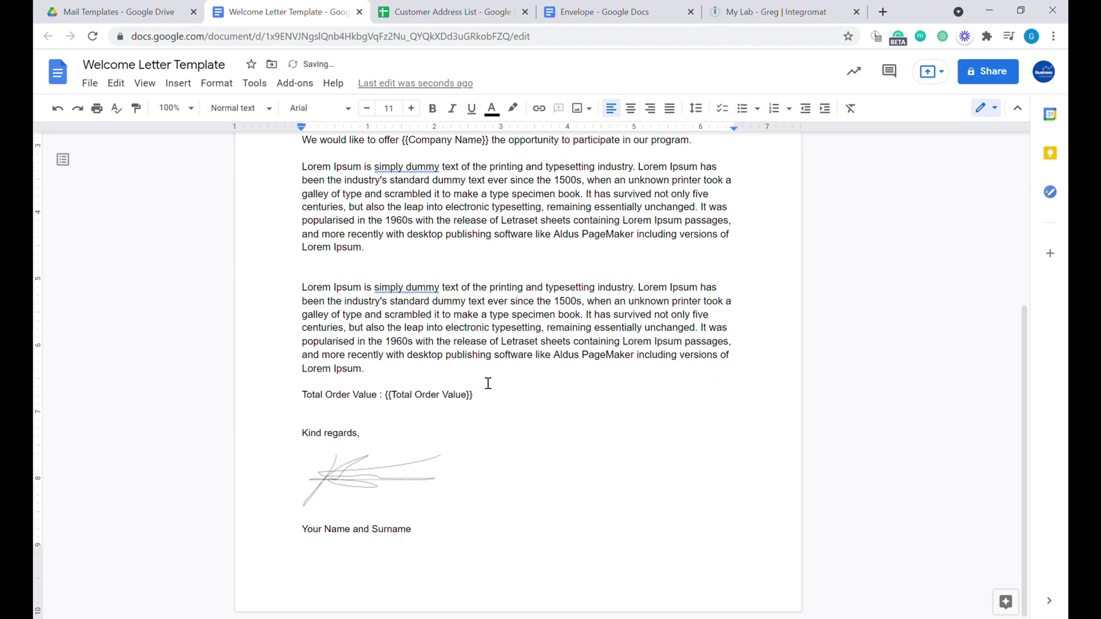
{"action": "scroll", "coordinate": [496, 512], "scroll_direction": "up", "scroll_amount": 5}
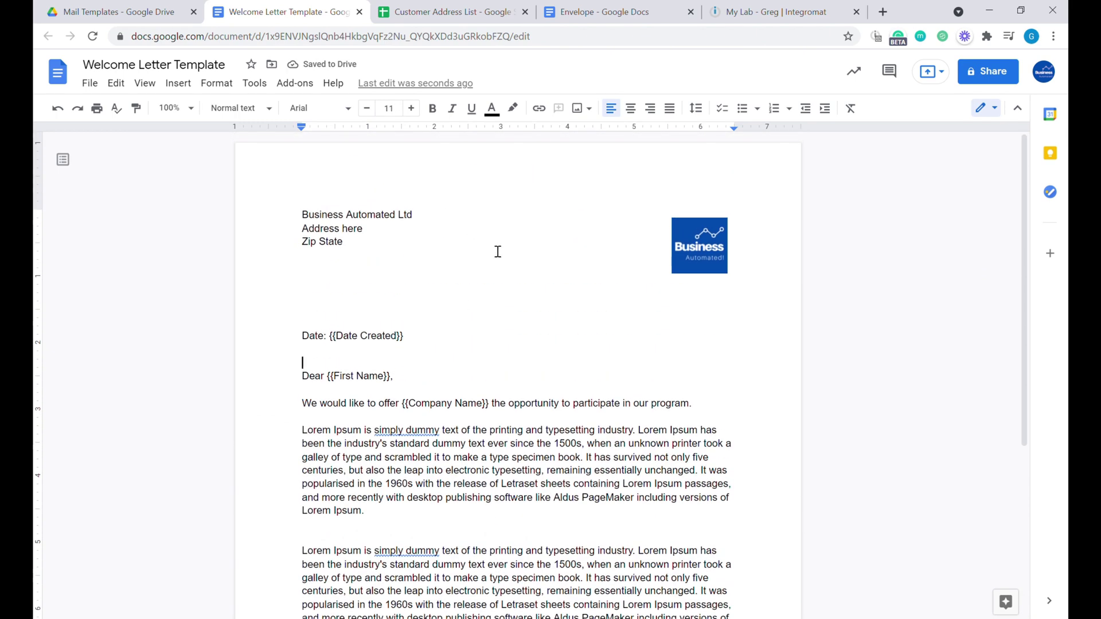
{"action": "scroll", "coordinate": [497, 251], "scroll_direction": "down", "scroll_amount": 4}
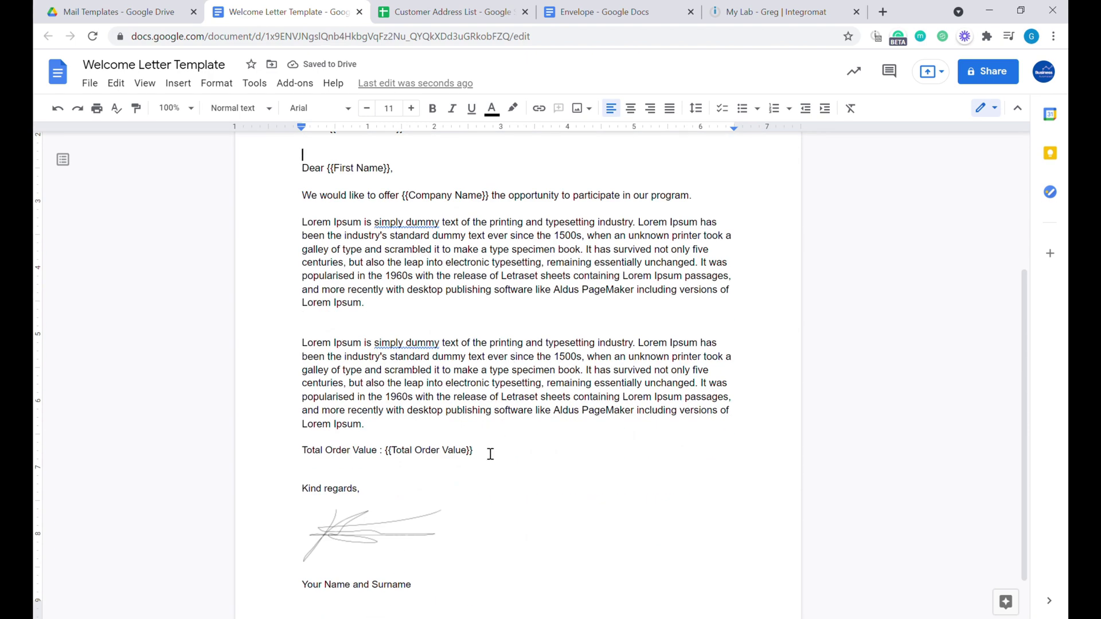
{"action": "scroll", "coordinate": [491, 454], "scroll_direction": "up", "scroll_amount": 1}
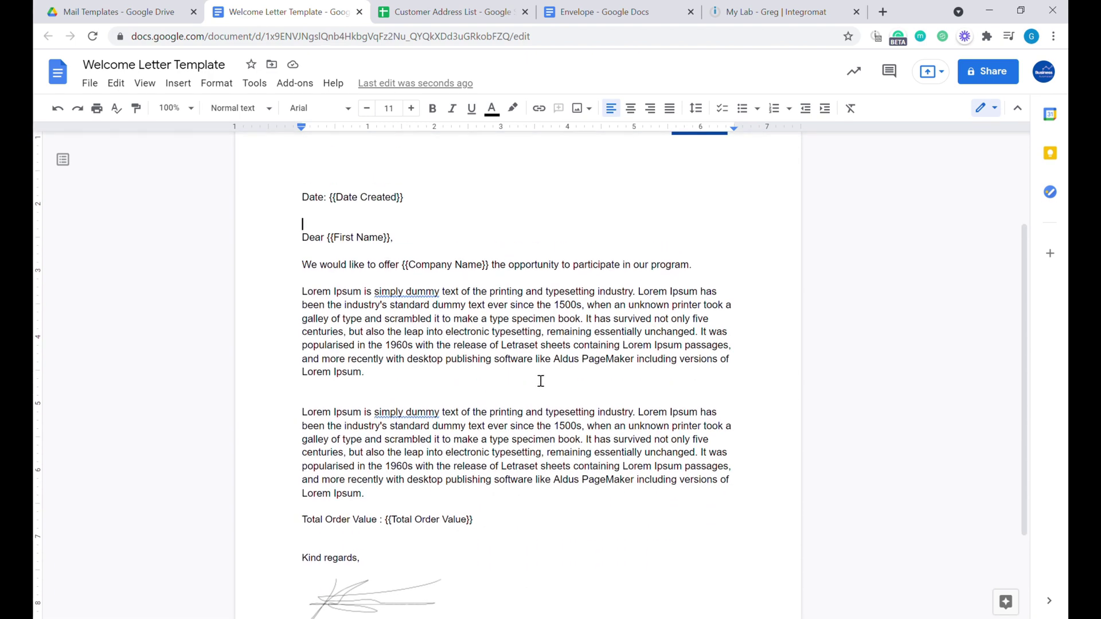
{"action": "left_click", "coordinate": [578, 14]}
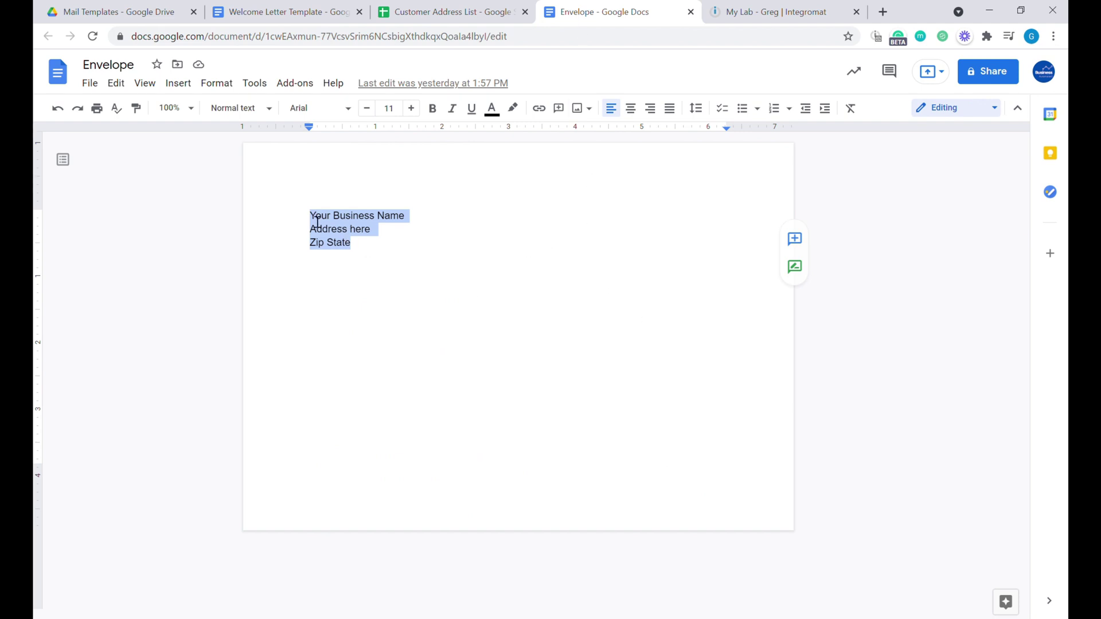
Add a left tab stop near 4.2 inches and type '{{First name}} {{Second Name}}' there.
{"action": "left_click", "coordinate": [400, 357]}
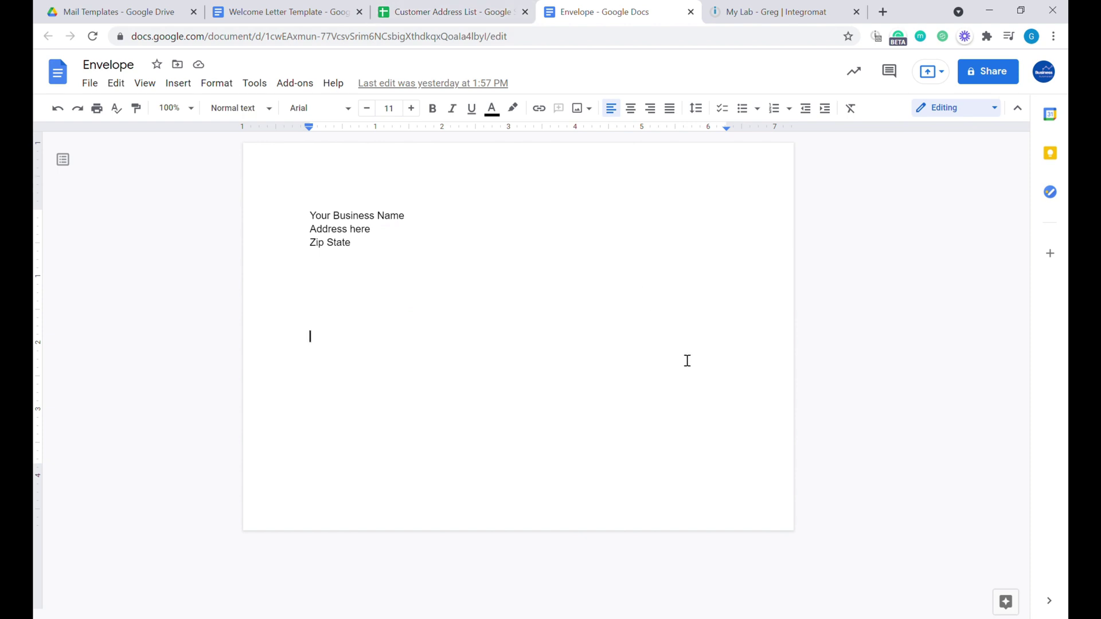
{"action": "double_click", "coordinate": [446, 371]}
{"action": "key", "text": "Tab"}
{"action": "key", "text": "Tab"}
{"action": "key", "text": "Tab"}
{"action": "key", "text": "Tab"}
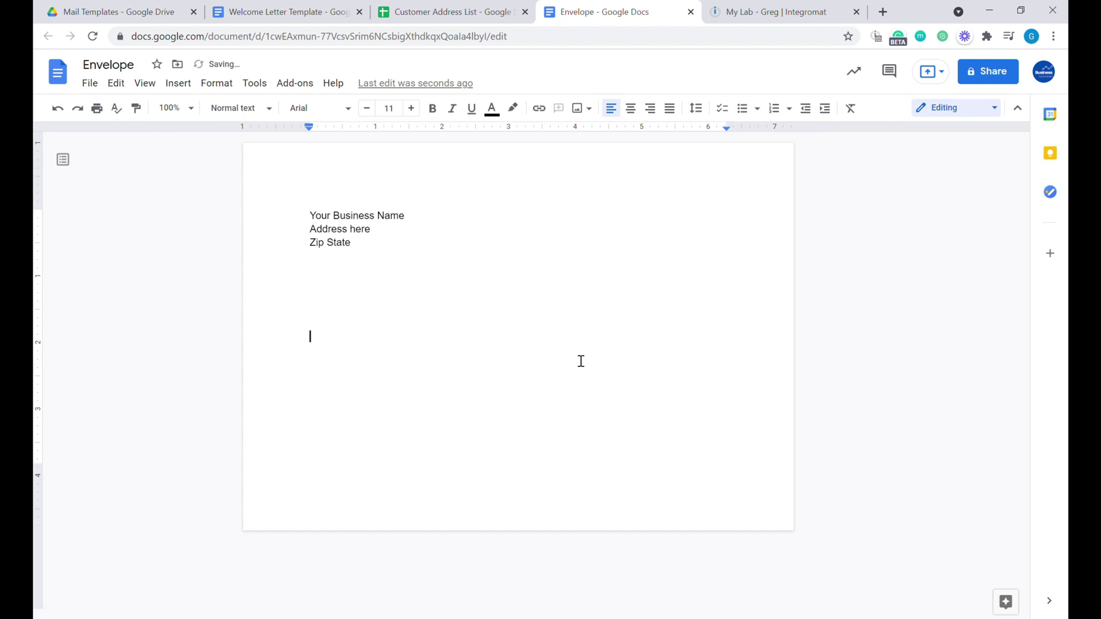
{"action": "right_click", "coordinate": [599, 127]}
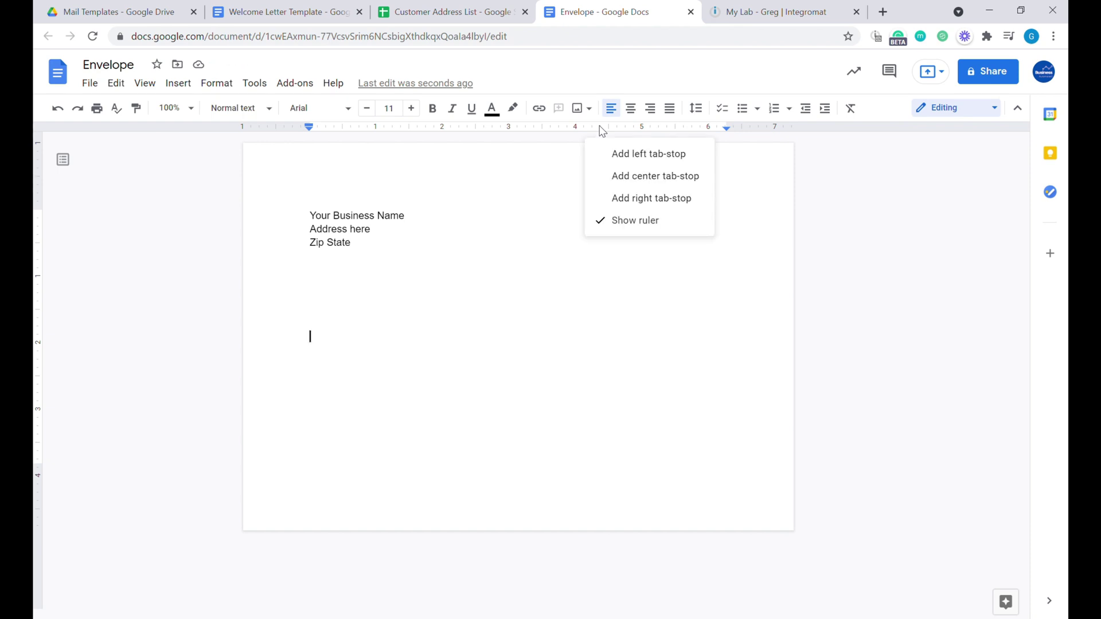
{"action": "left_click", "coordinate": [625, 154]}
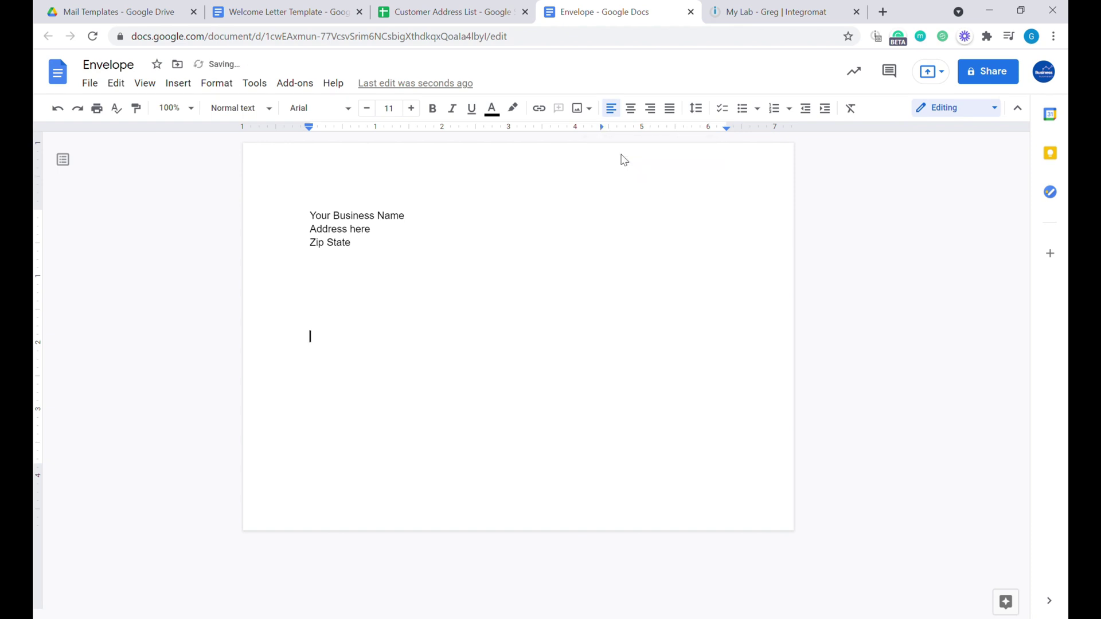
{"action": "key", "text": "Tab"}
{"action": "type", "text": "{"}
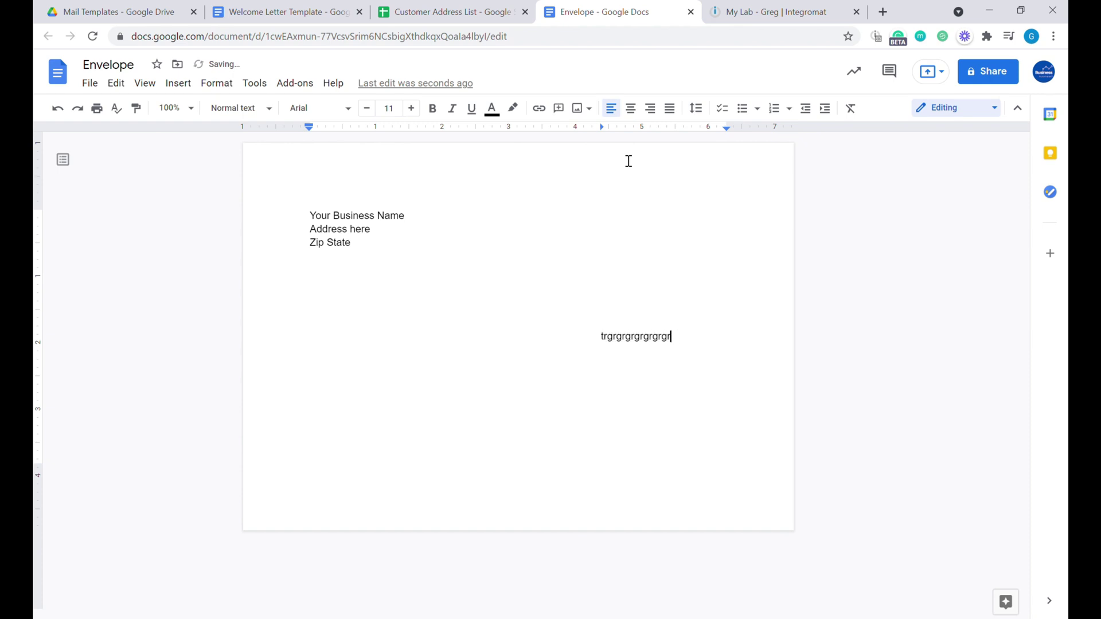
{"action": "key", "text": "BackSpace"}
{"action": "key", "text": "BackSpace"}
{"action": "key", "text": "BackSpace"}
{"action": "key", "text": "BackSpace"}
{"action": "key", "text": "BackSpace"}
{"action": "key", "text": "BackSpace"}
{"action": "key", "text": "BackSpace"}
{"action": "type", "text": "{{First name}} {{Second Name"}
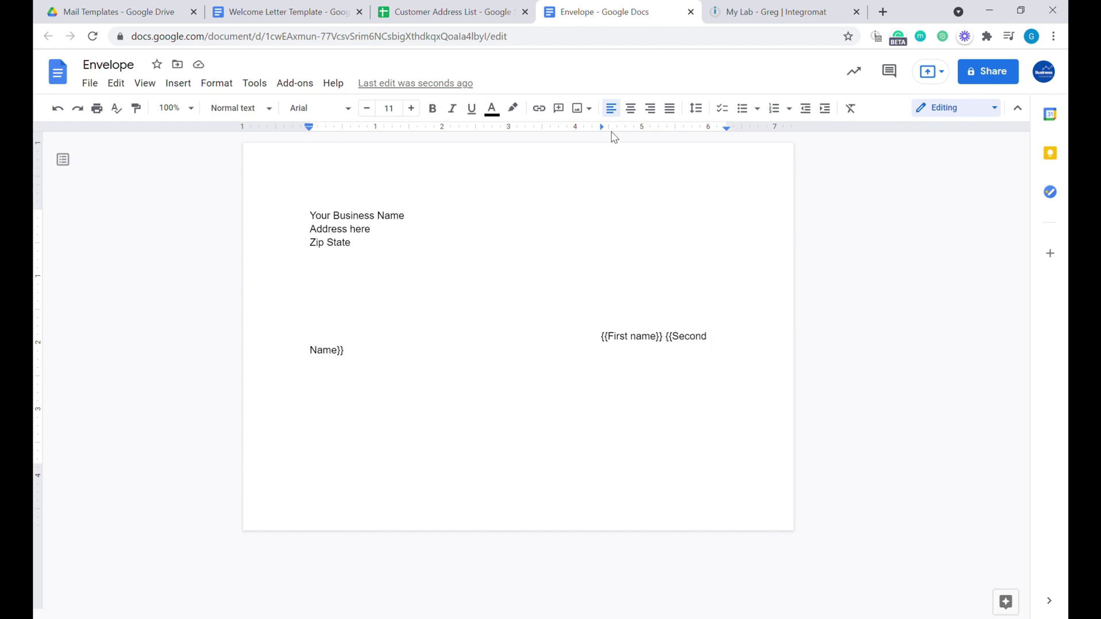
Shift the tab stop left and add the {{Address}}, {{City}} and {{State}} {{Zip}} lines.
{"action": "left_click_drag", "start_coordinate": [604, 131], "coordinate": [560, 134]}
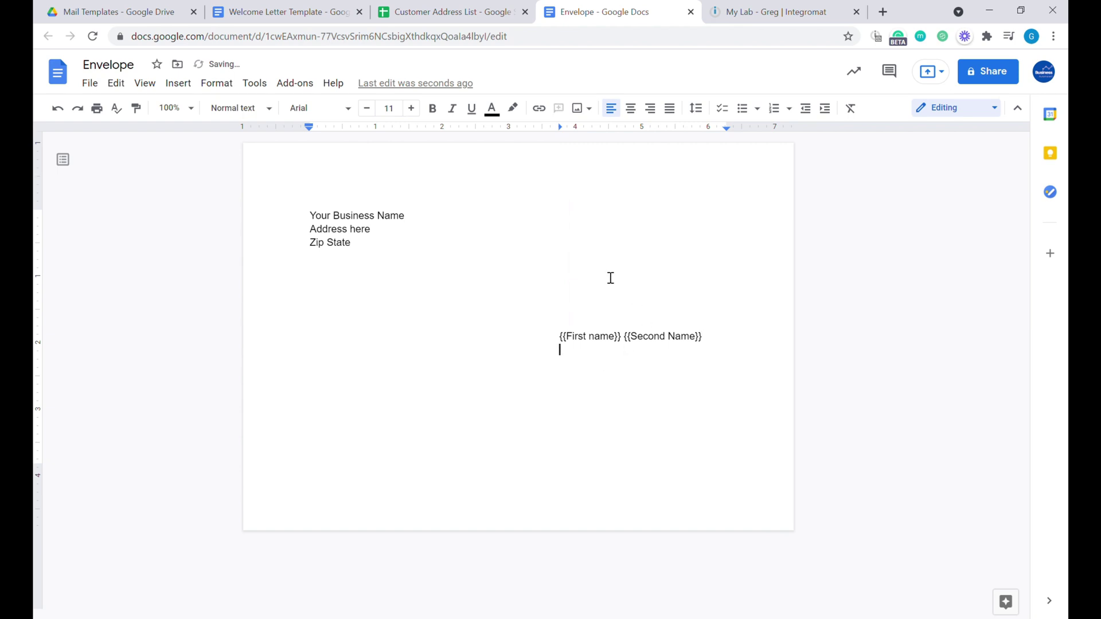
{"action": "type", "text": "{{Address}}"}
{"action": "key", "text": "Return"}
{"action": "type", "text": "{{City}}"}
{"action": "key", "text": "Return"}
{"action": "type", "text": "{{State"}
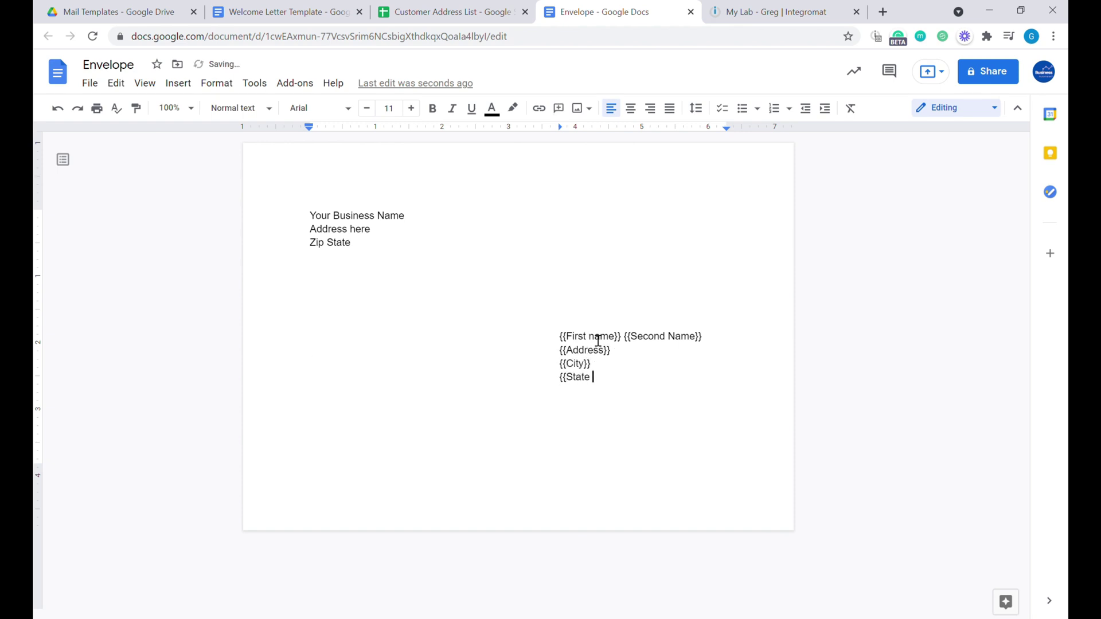
{"action": "type", "text": "}} {{Zip}}"}
{"action": "key", "text": "Up"}
{"action": "key", "text": "Up"}
{"action": "key", "text": "Up"}
{"action": "key", "text": "Up"}
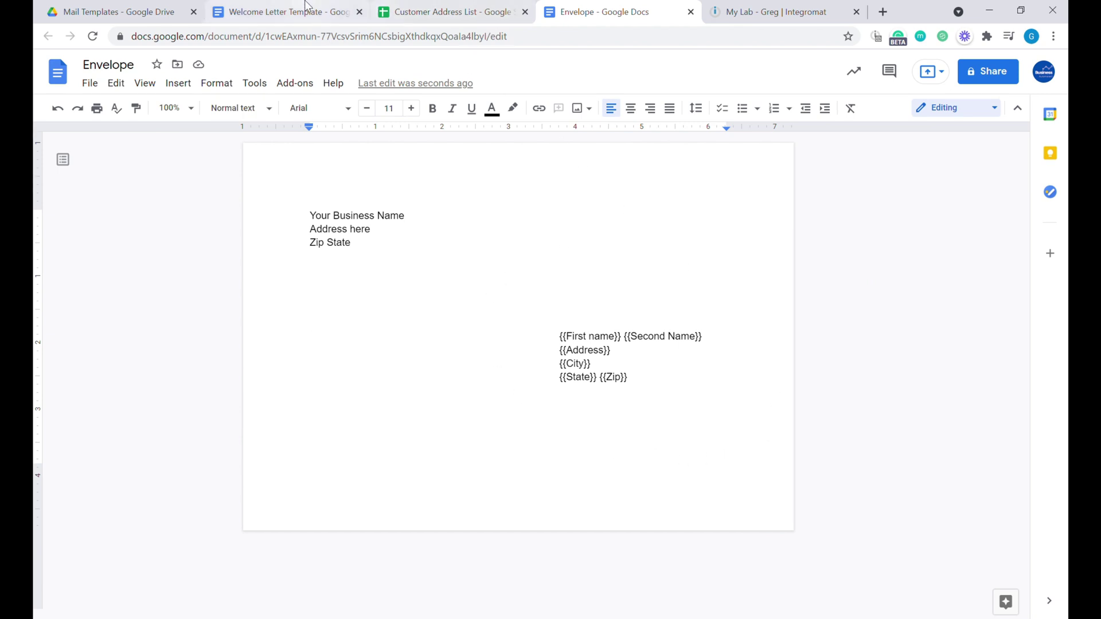
Check the Last Name entries in the Customer Address List, then return to the Welcome Letter Template.
{"action": "left_click", "coordinate": [281, 12]}
{"action": "left_click", "coordinate": [453, 12]}
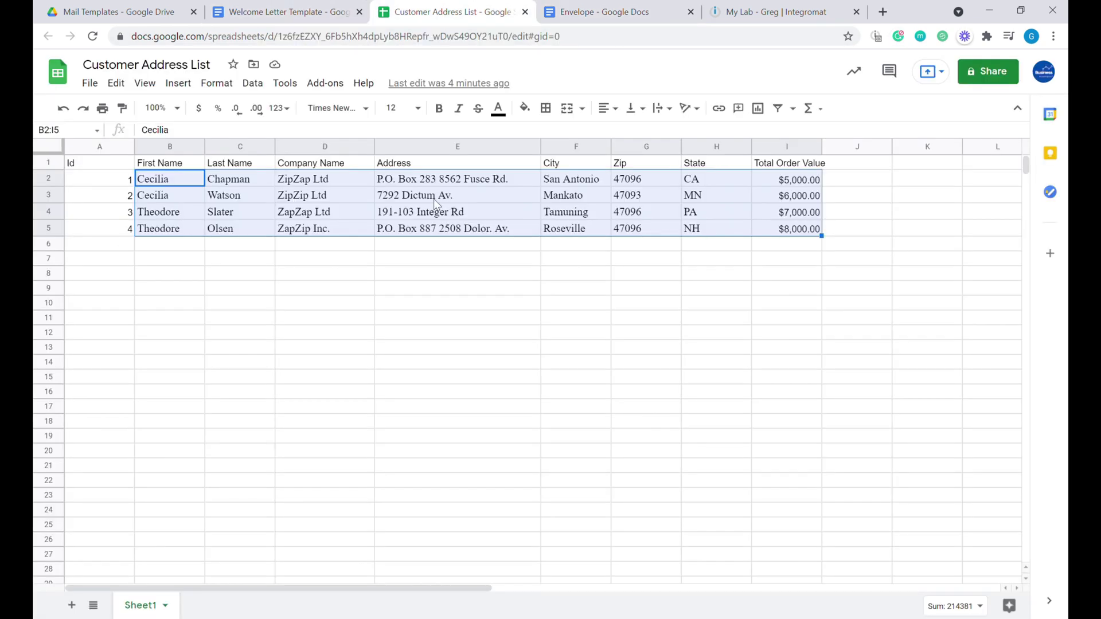
{"action": "left_click", "coordinate": [215, 191]}
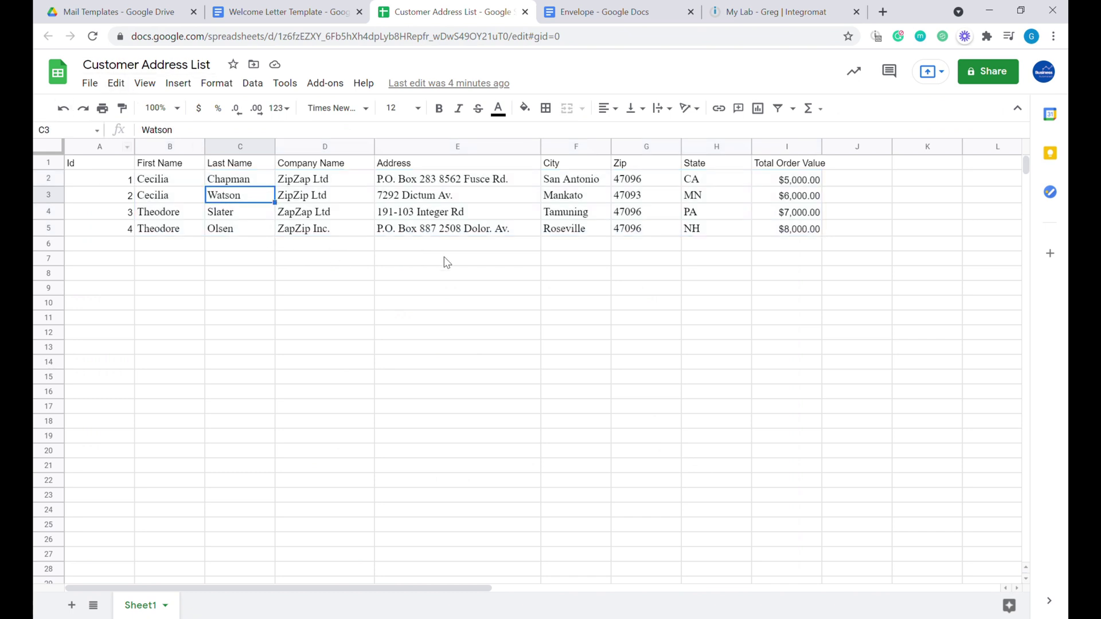
{"action": "left_click", "coordinate": [582, 16]}
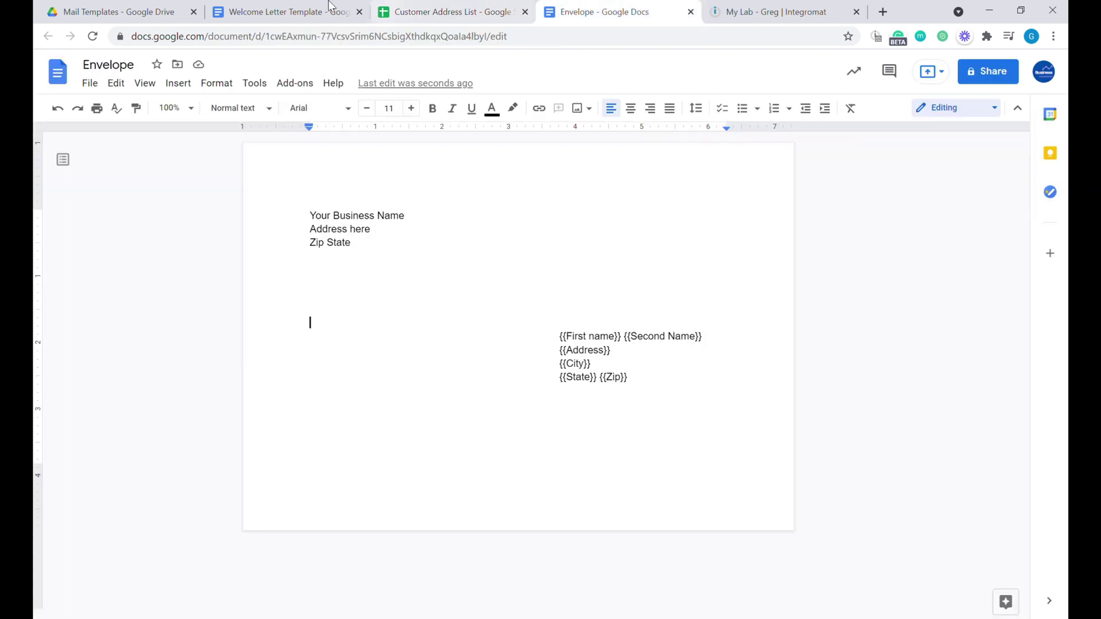
{"action": "left_click", "coordinate": [314, 7]}
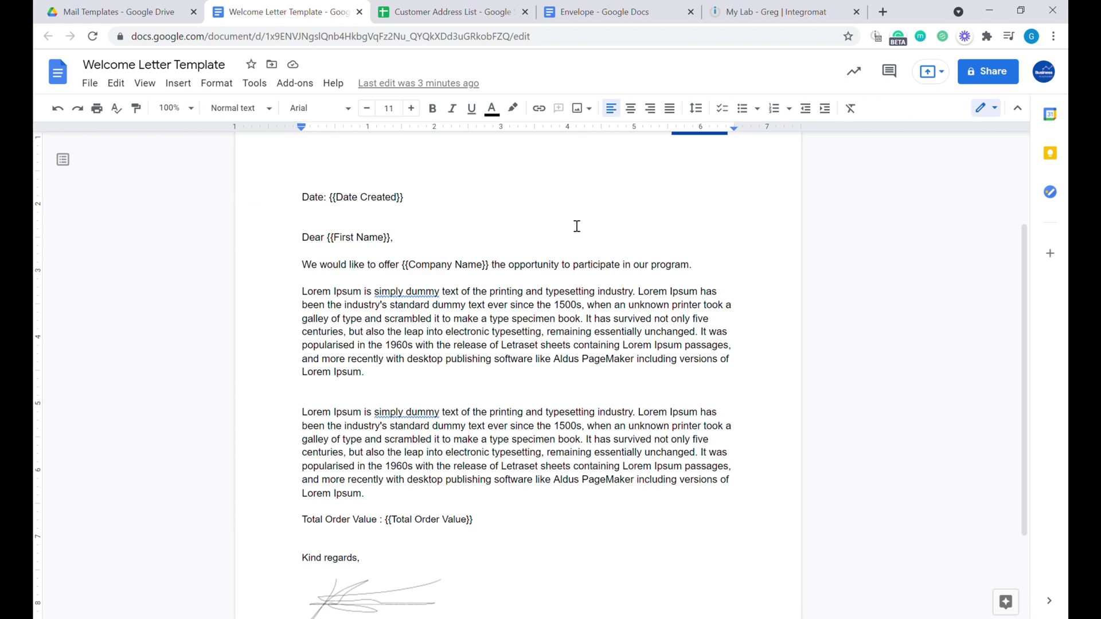
Create a new Integromat scenario, skipping the up-front service selection.
{"action": "left_click", "coordinate": [796, 16]}
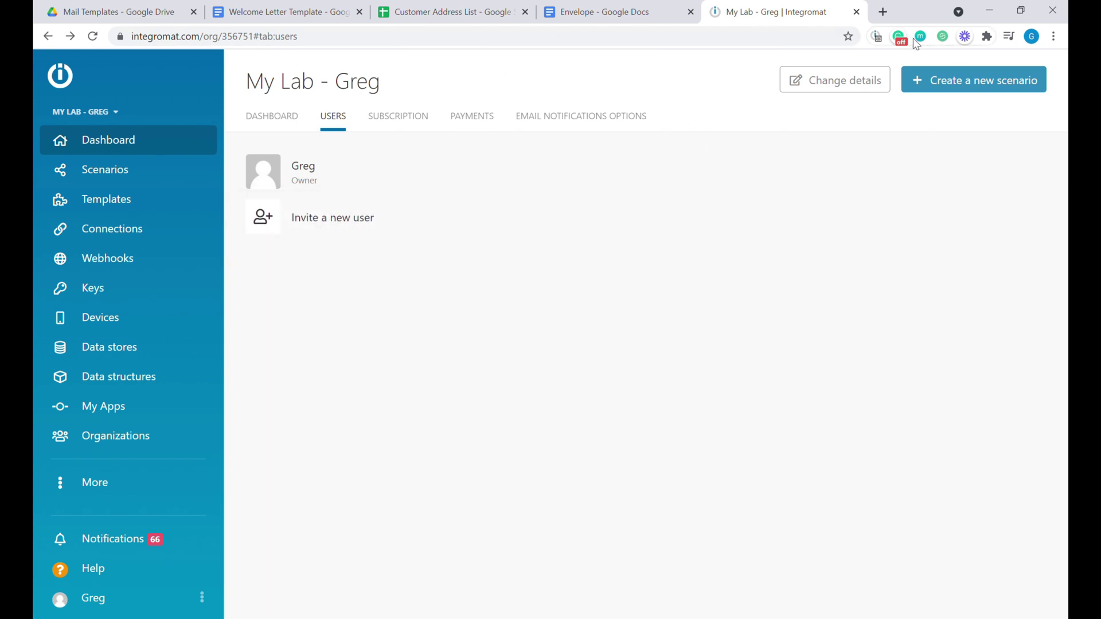
{"action": "left_click", "coordinate": [928, 81]}
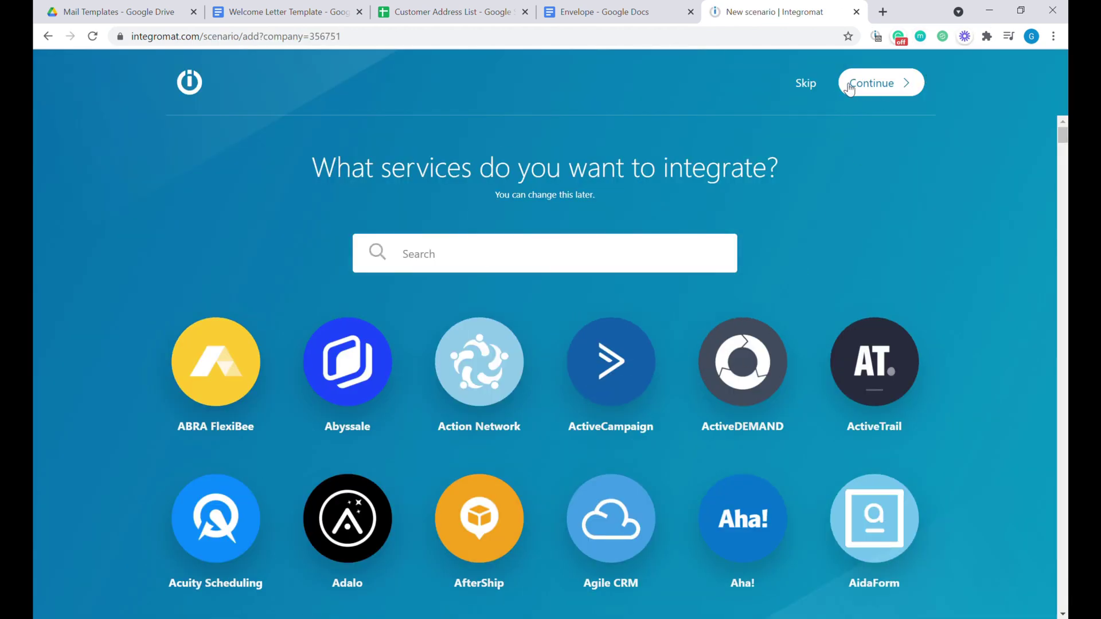
{"action": "left_click", "coordinate": [814, 87]}
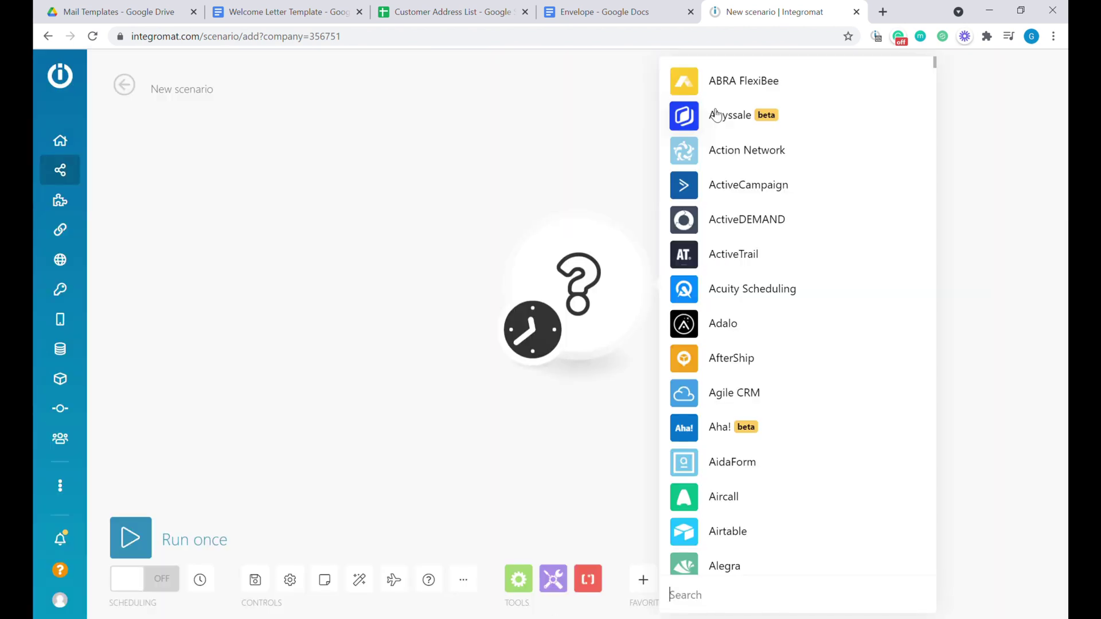
Add a Google Sheets Search Rows module as the scenario's first module.
{"action": "type", "text": "sheet"}
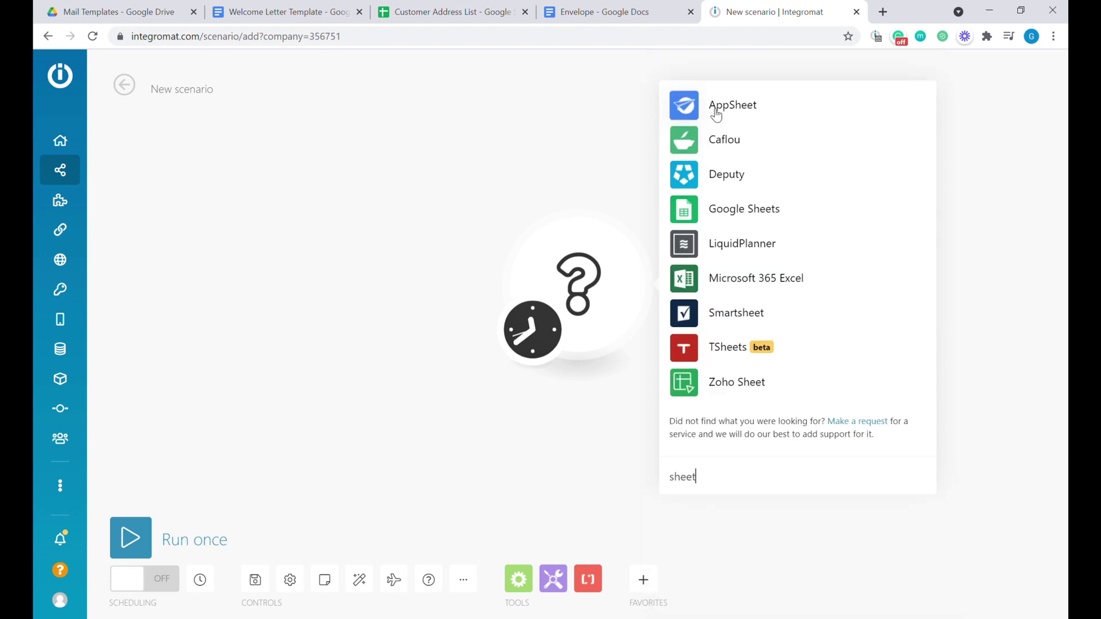
{"action": "type", "text": "s"}
{"action": "left_click", "coordinate": [711, 223]}
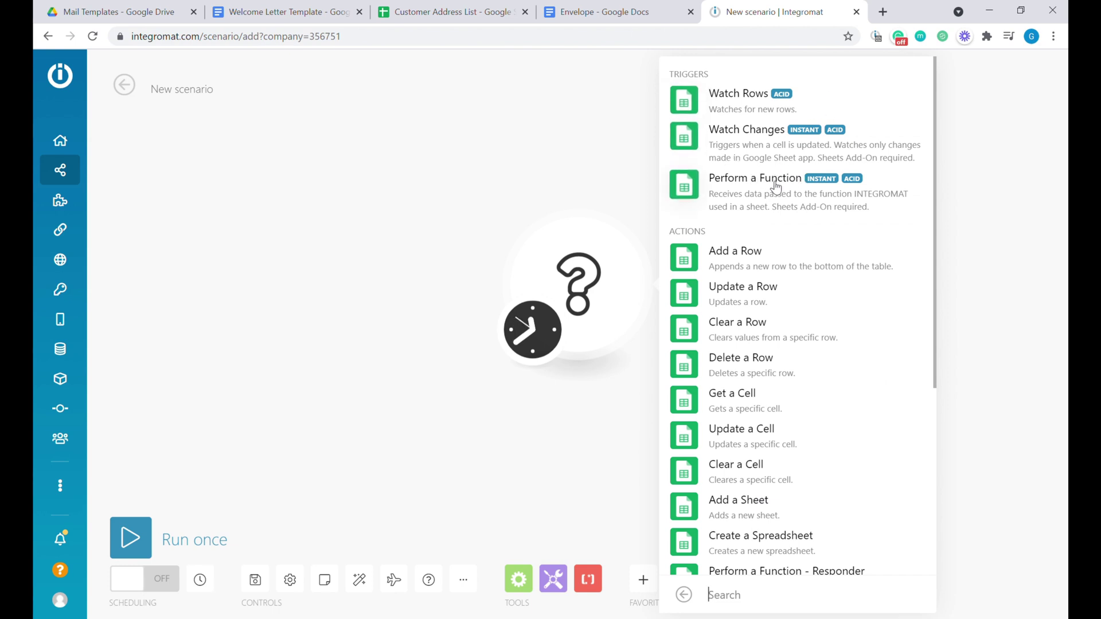
{"action": "scroll", "coordinate": [787, 344], "scroll_direction": "down", "scroll_amount": 4}
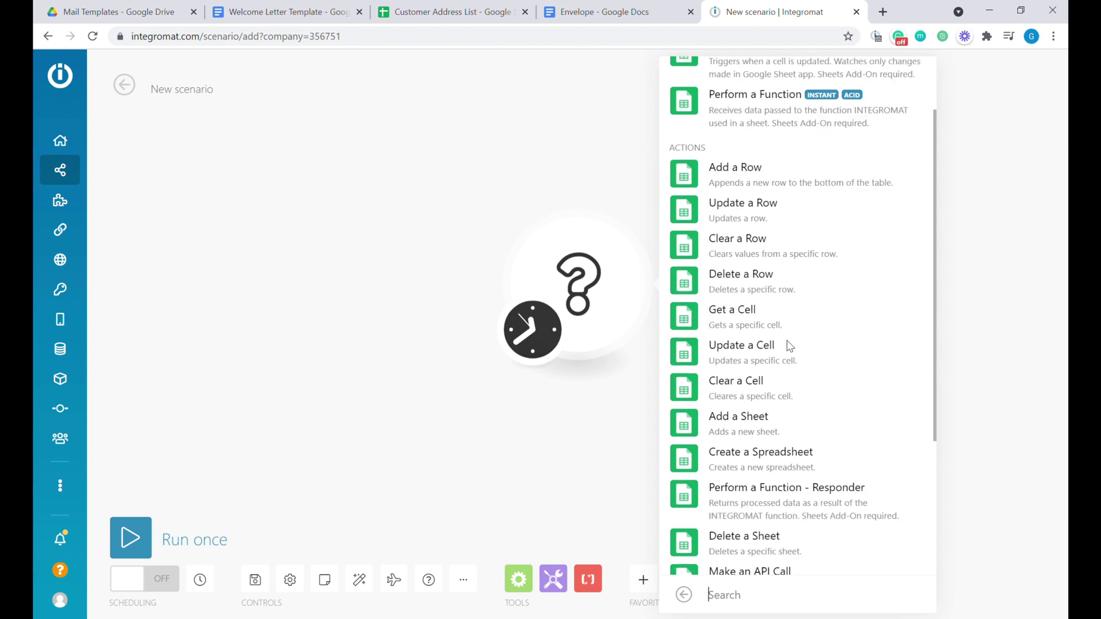
{"action": "type", "text": "se"}
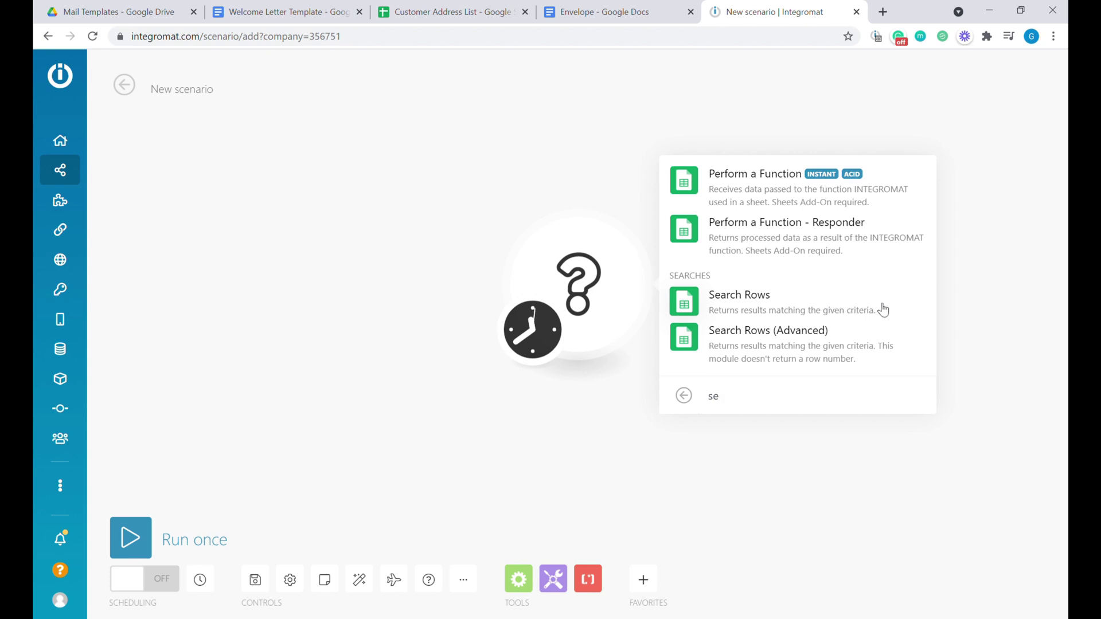
{"action": "left_click", "coordinate": [796, 304]}
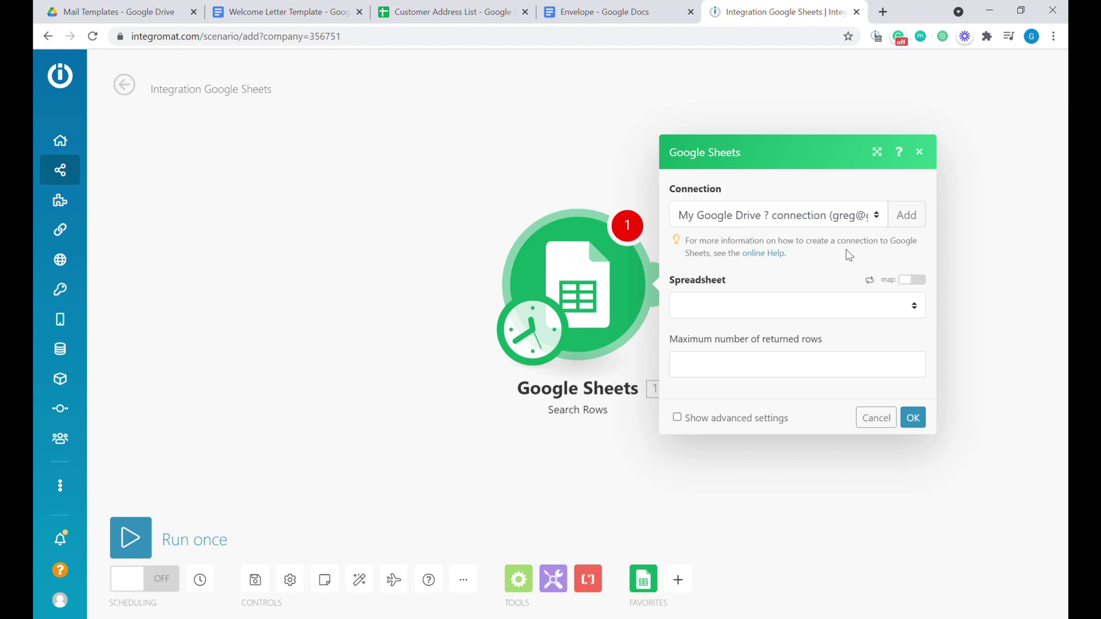
Point the Search Rows module at Sheet1 of the Customer Address List spreadsheet and save its settings.
{"action": "left_click", "coordinate": [906, 221]}
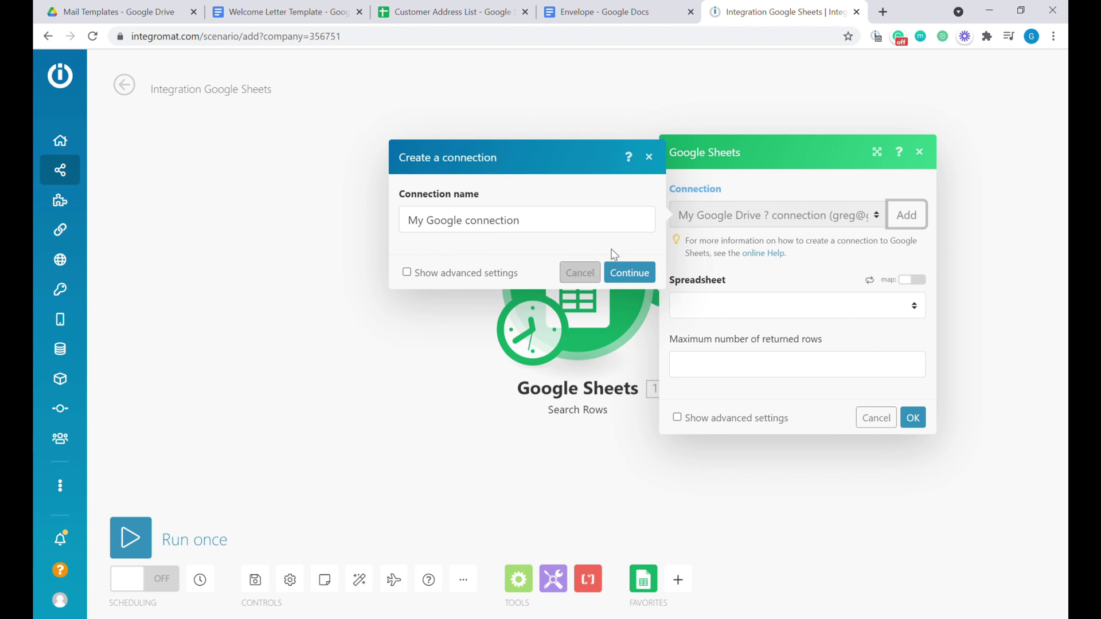
{"action": "left_click", "coordinate": [649, 158]}
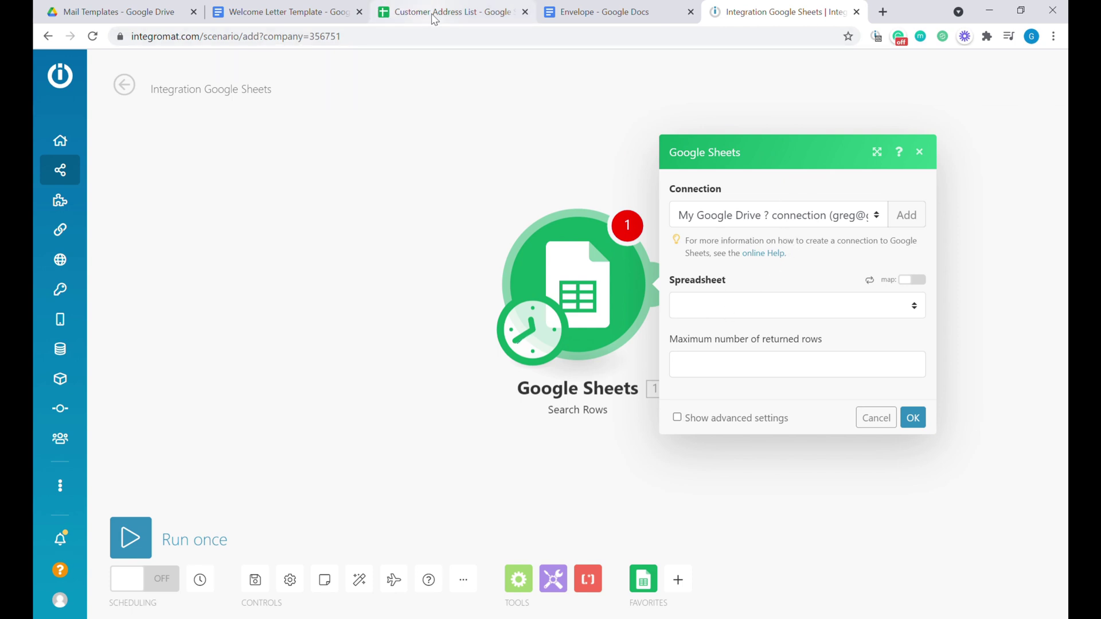
{"action": "left_click", "coordinate": [723, 308]}
{"action": "left_click", "coordinate": [727, 315]}
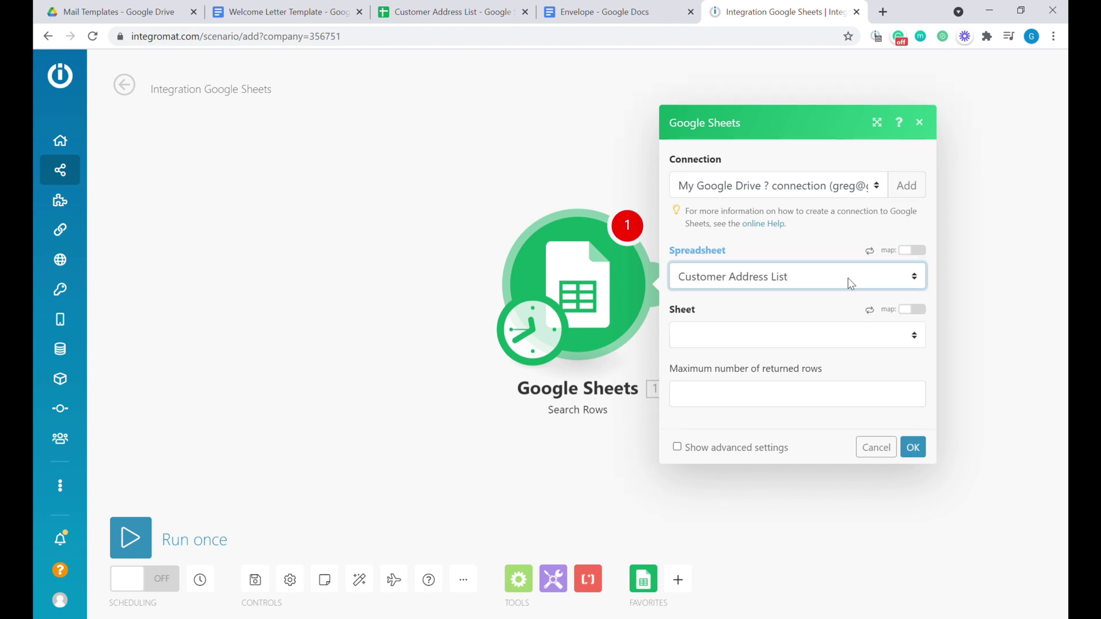
{"action": "left_click", "coordinate": [704, 343]}
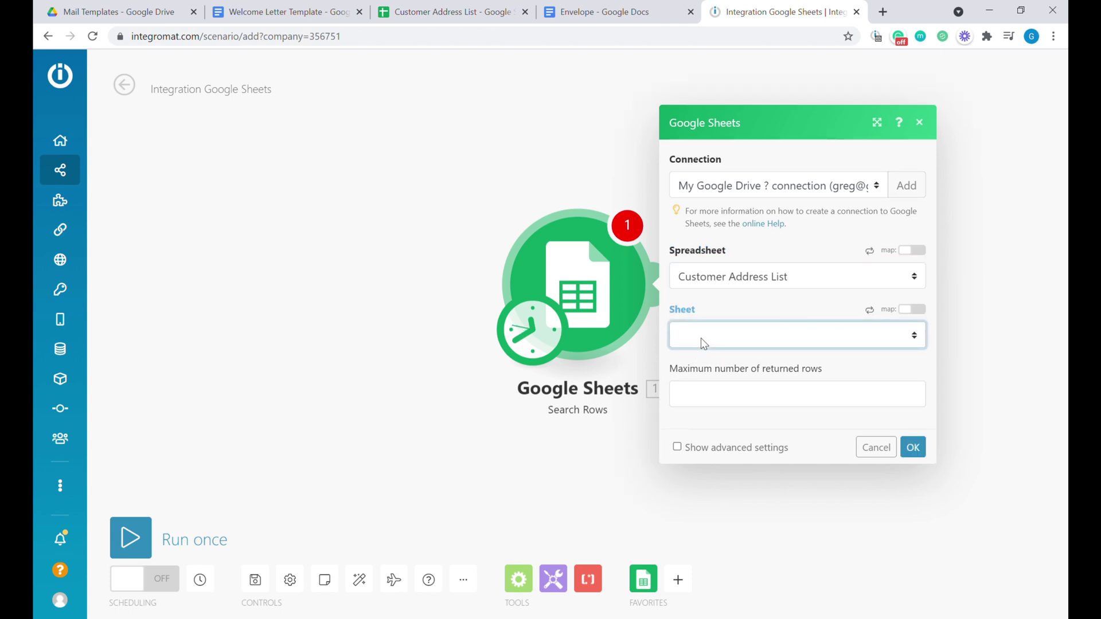
{"action": "left_click", "coordinate": [710, 376]}
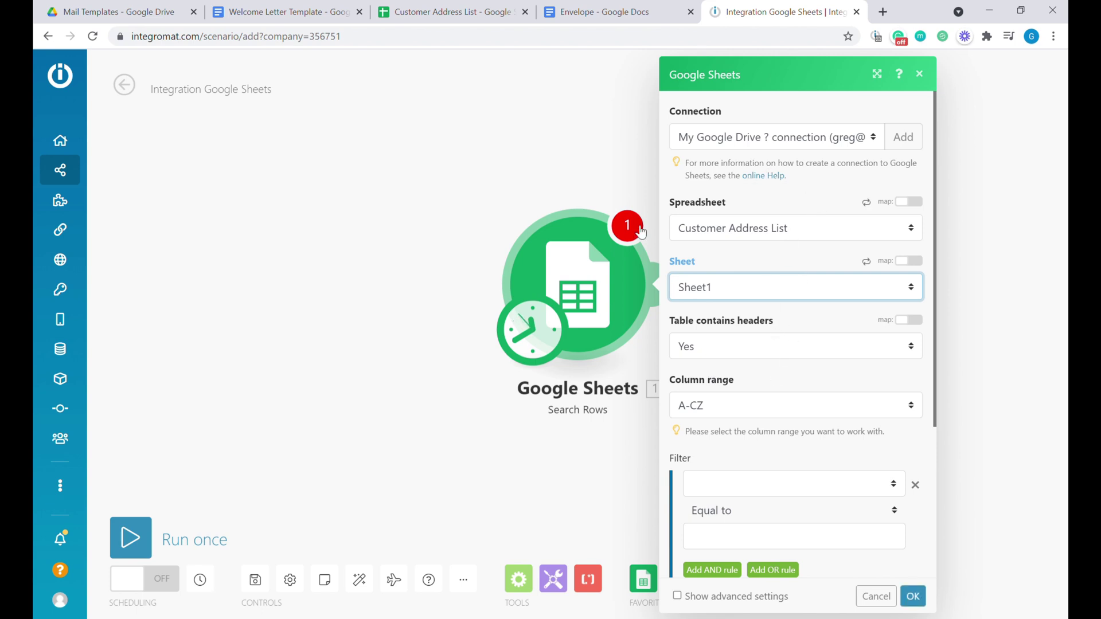
{"action": "scroll", "coordinate": [797, 373], "scroll_direction": "down", "scroll_amount": 2}
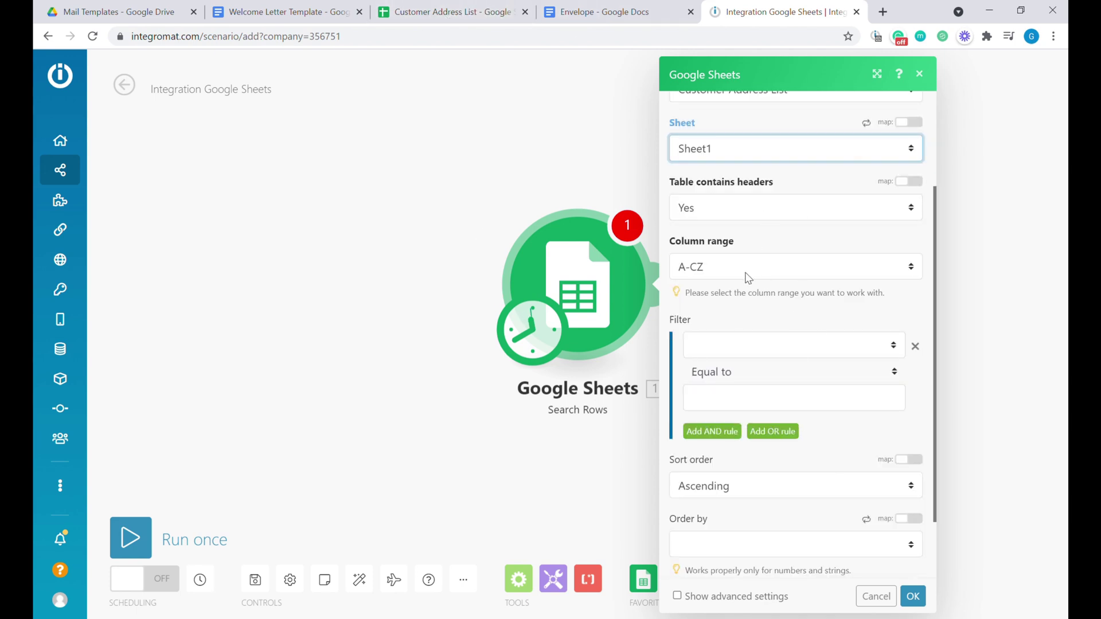
{"action": "scroll", "coordinate": [740, 284], "scroll_direction": "down", "scroll_amount": 1}
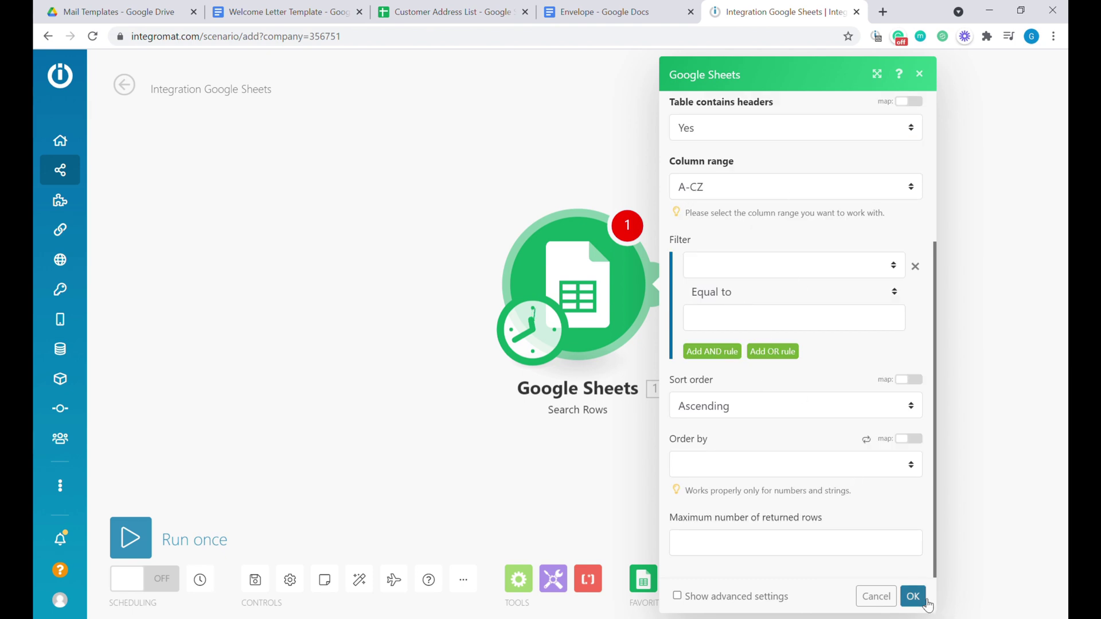
{"action": "left_click", "coordinate": [913, 597]}
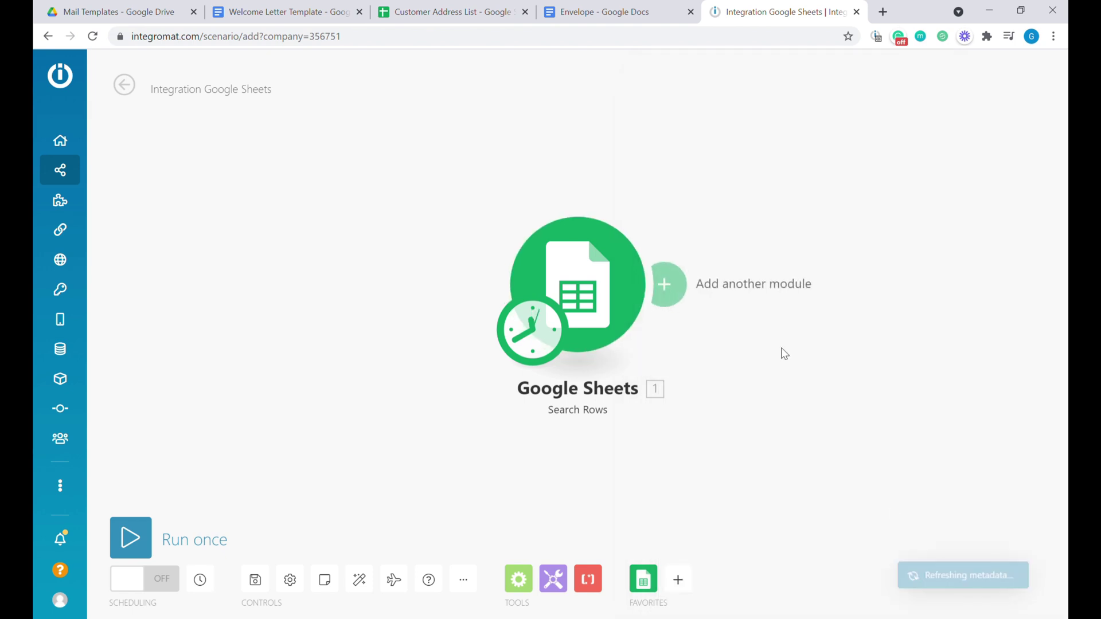
Run the Search Rows module once and view the customer rows it returns.
{"action": "left_click", "coordinate": [137, 539]}
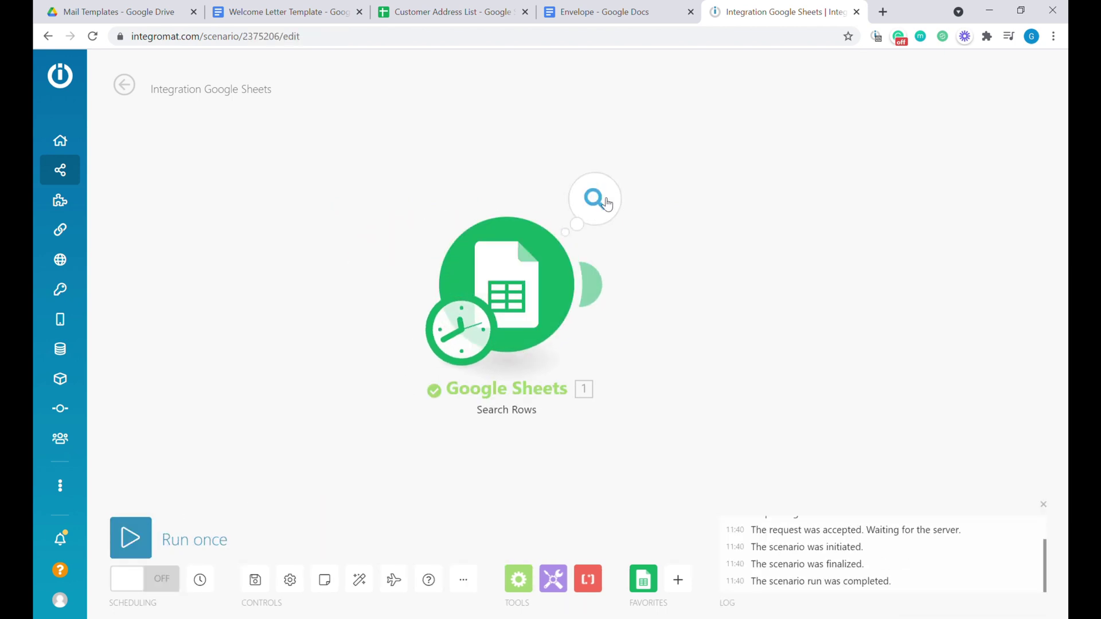
{"action": "left_click", "coordinate": [614, 205]}
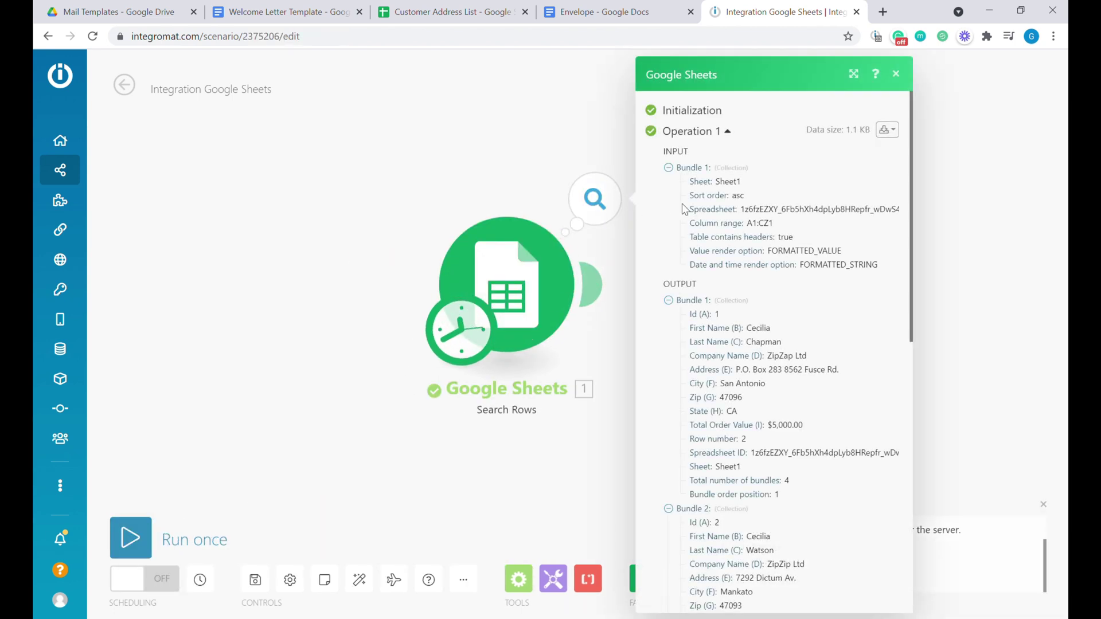
{"action": "scroll", "coordinate": [756, 347], "scroll_direction": "down", "scroll_amount": 1}
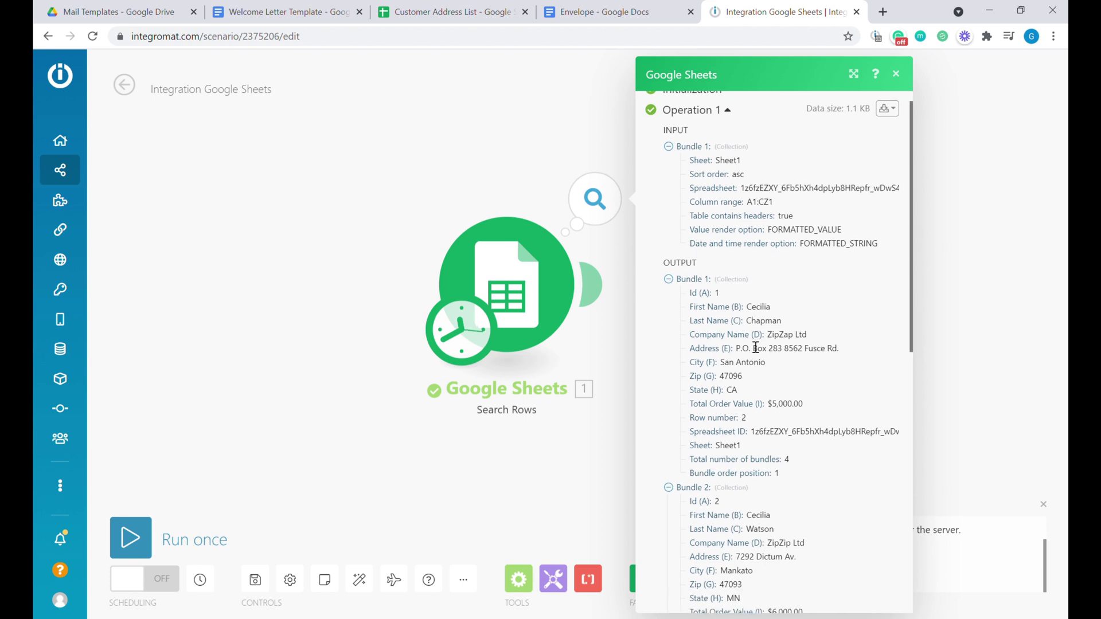
{"action": "left_click_drag", "start_coordinate": [690, 245], "coordinate": [816, 418]}
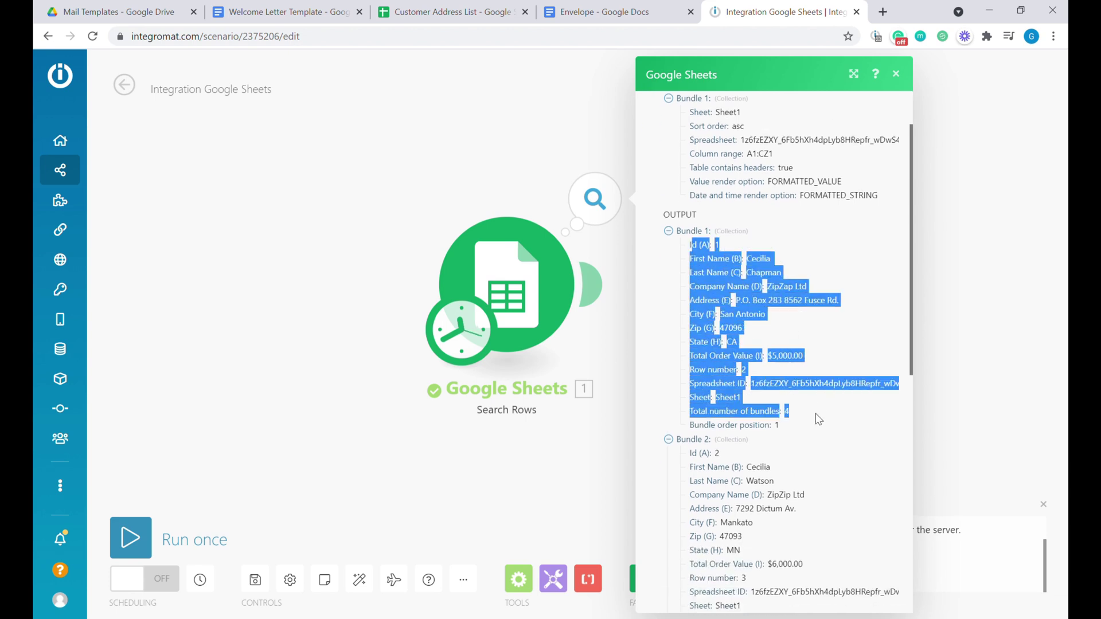
{"action": "scroll", "coordinate": [751, 370], "scroll_direction": "down", "scroll_amount": 2}
Check all four returned customer bundles, then close the results and return to Customer Address List.
{"action": "left_click_drag", "start_coordinate": [690, 329], "coordinate": [765, 481]}
{"action": "scroll", "coordinate": [761, 469], "scroll_direction": "down", "scroll_amount": 2}
{"action": "left_click_drag", "start_coordinate": [705, 370], "coordinate": [746, 509]}
{"action": "scroll", "coordinate": [753, 437], "scroll_direction": "down", "scroll_amount": 2}
{"action": "scroll", "coordinate": [753, 437], "scroll_direction": "down", "scroll_amount": 2}
{"action": "left_click_drag", "start_coordinate": [689, 388], "coordinate": [825, 559]}
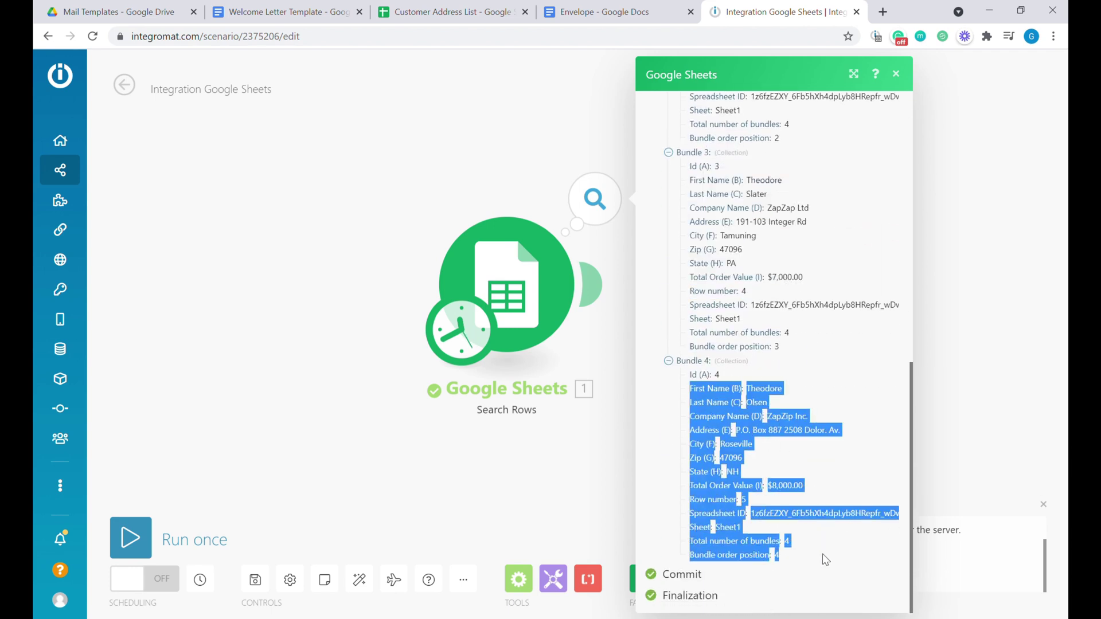
{"action": "left_click", "coordinate": [618, 462]}
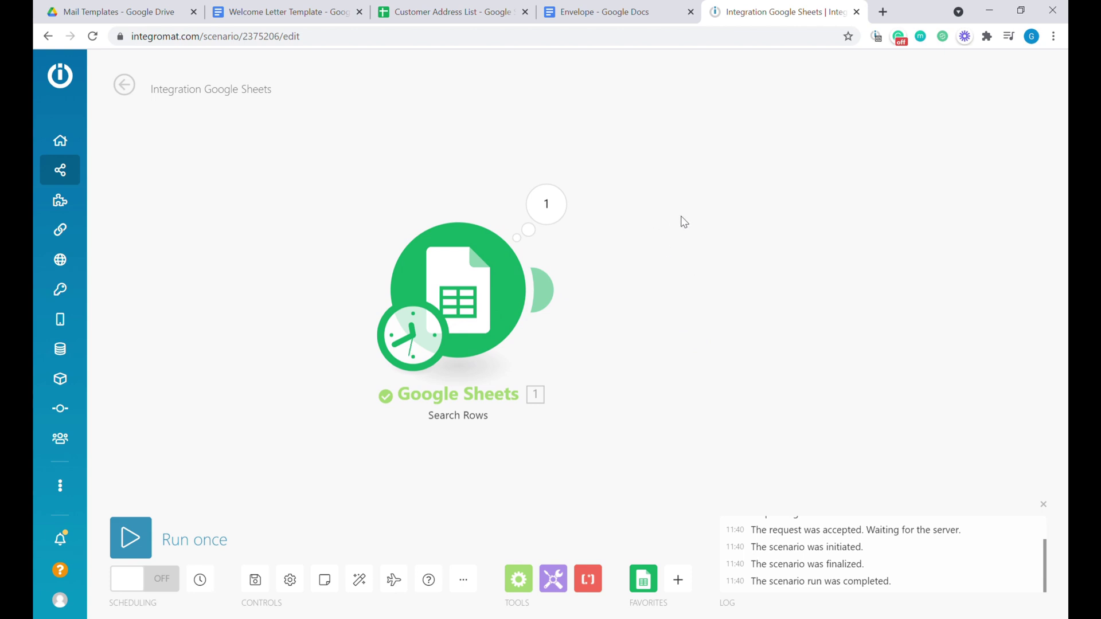
{"action": "left_click", "coordinate": [473, 16]}
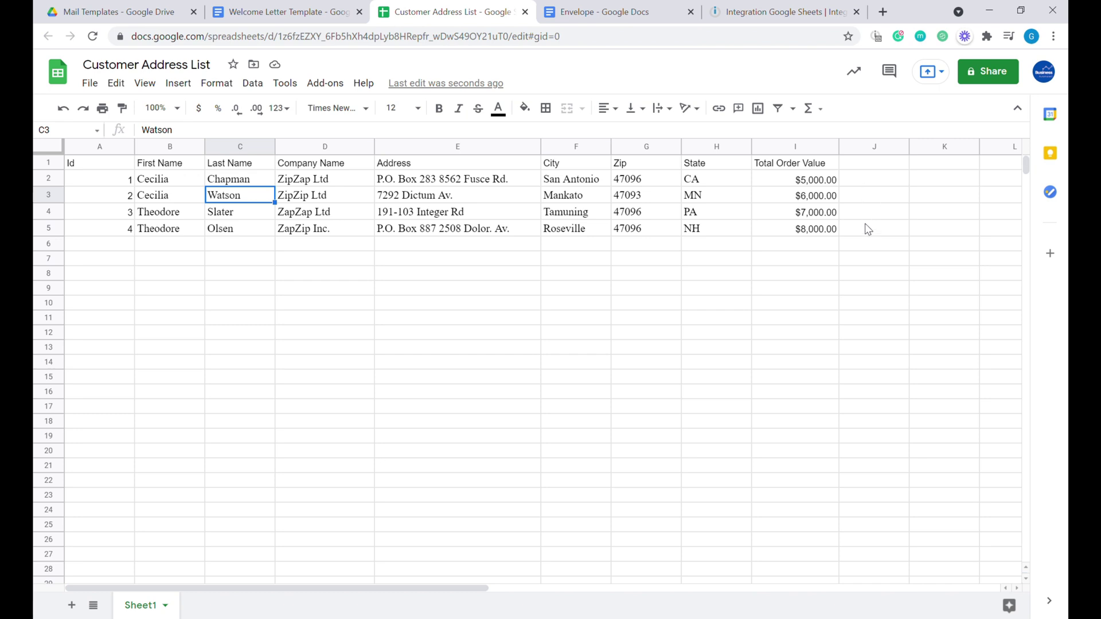
Add a 'Send Letter?' header in J1 with 'Yes' for the first customer in J2.
{"action": "left_click", "coordinate": [863, 166]}
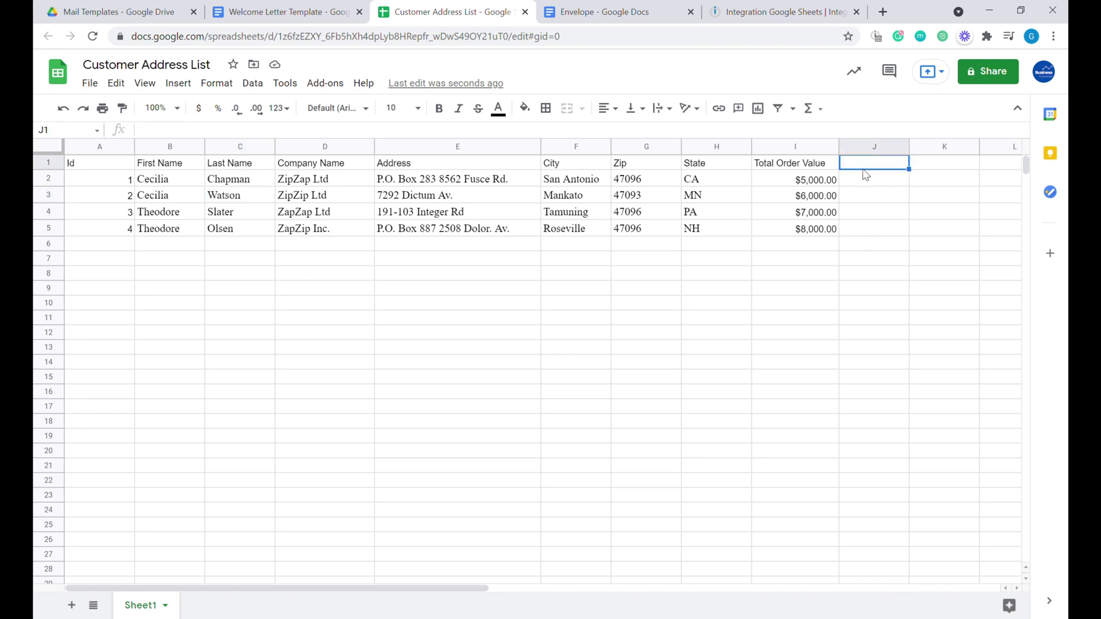
{"action": "type", "text": "Send Letter?"}
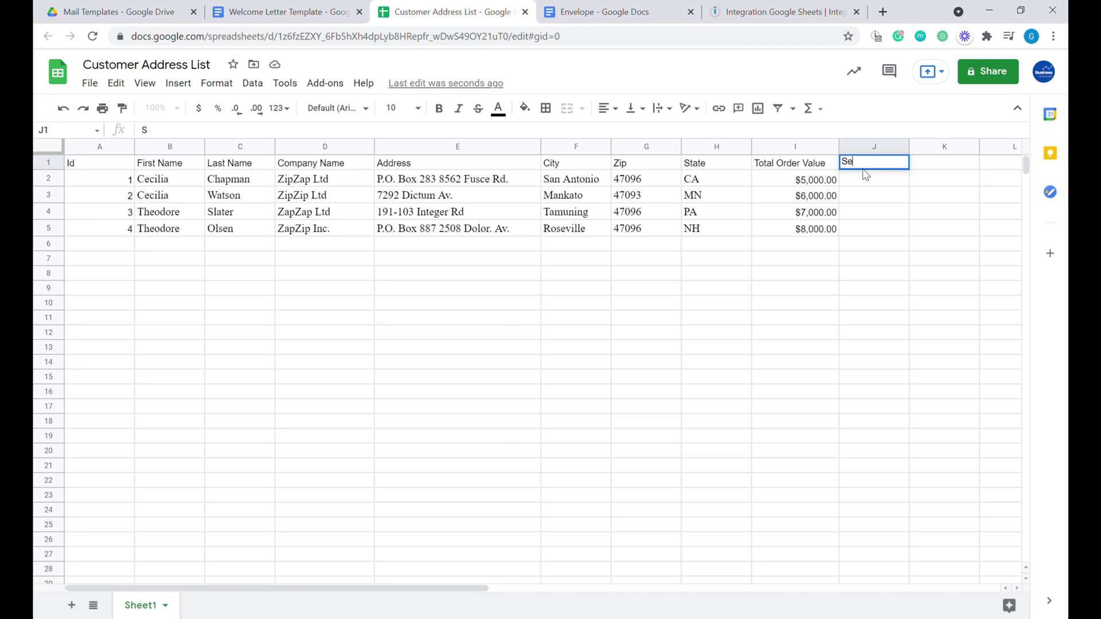
{"action": "key", "text": "Return"}
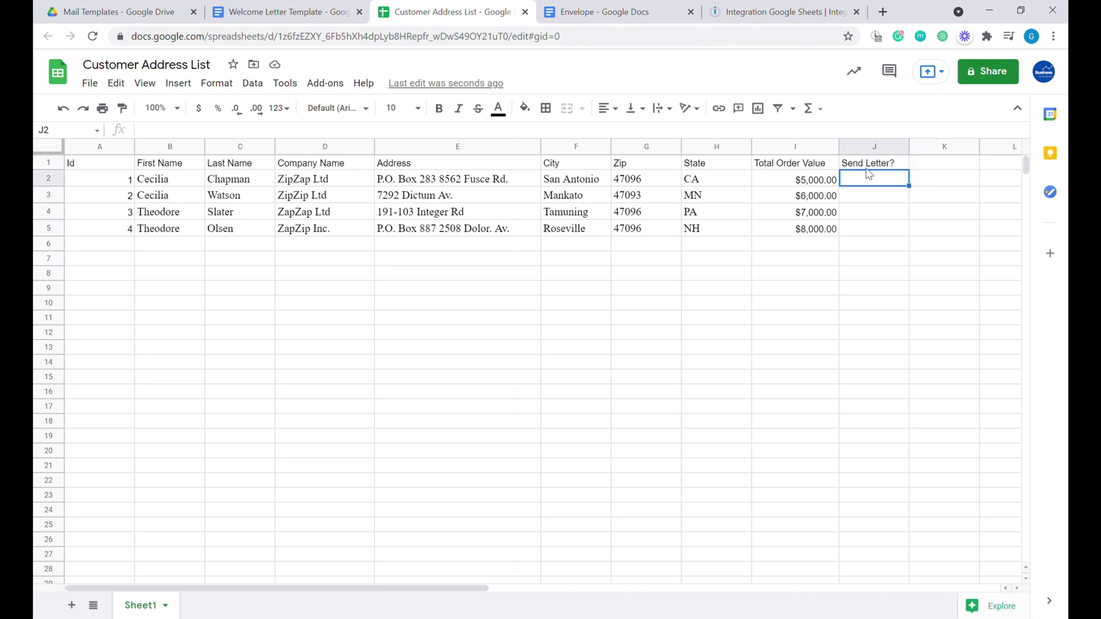
{"action": "type", "text": "Yes"}
{"action": "key", "text": "Return"}
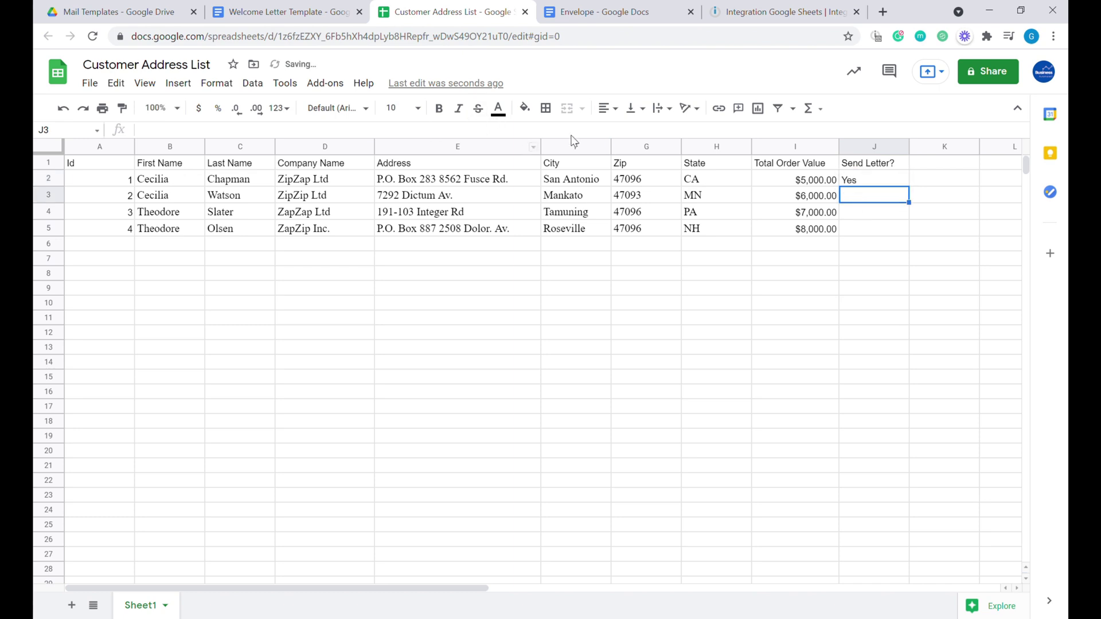
{"action": "left_click", "coordinate": [773, 17]}
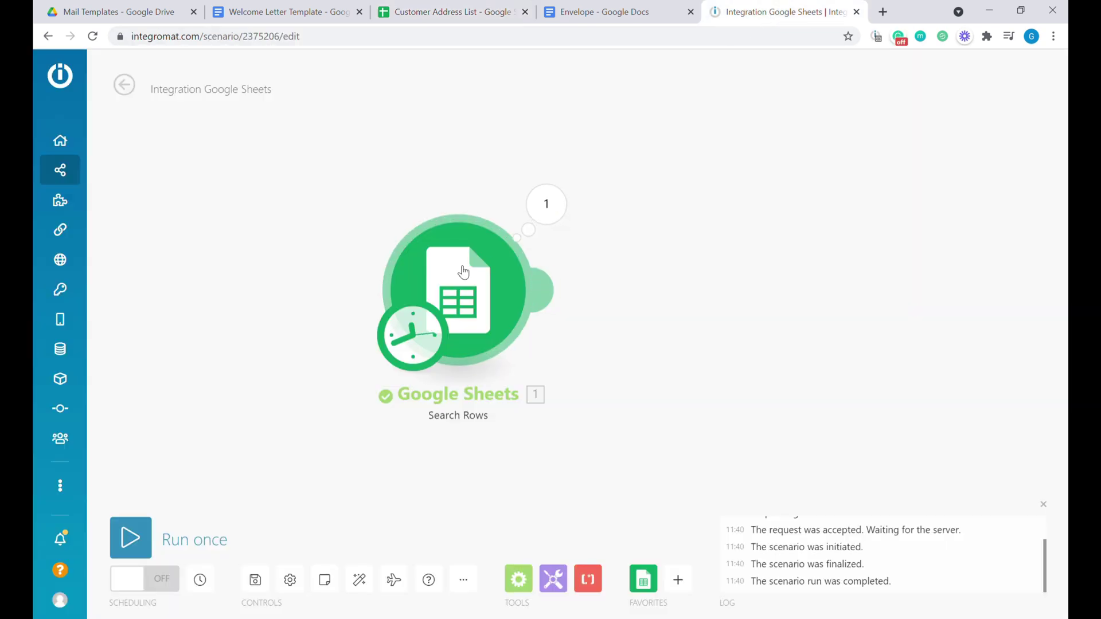
Filter Search Rows on Send Letter? (J) equal to Yes and rerun to get one matching row.
{"action": "left_click", "coordinate": [482, 265]}
{"action": "scroll", "coordinate": [688, 382], "scroll_direction": "down", "scroll_amount": 2}
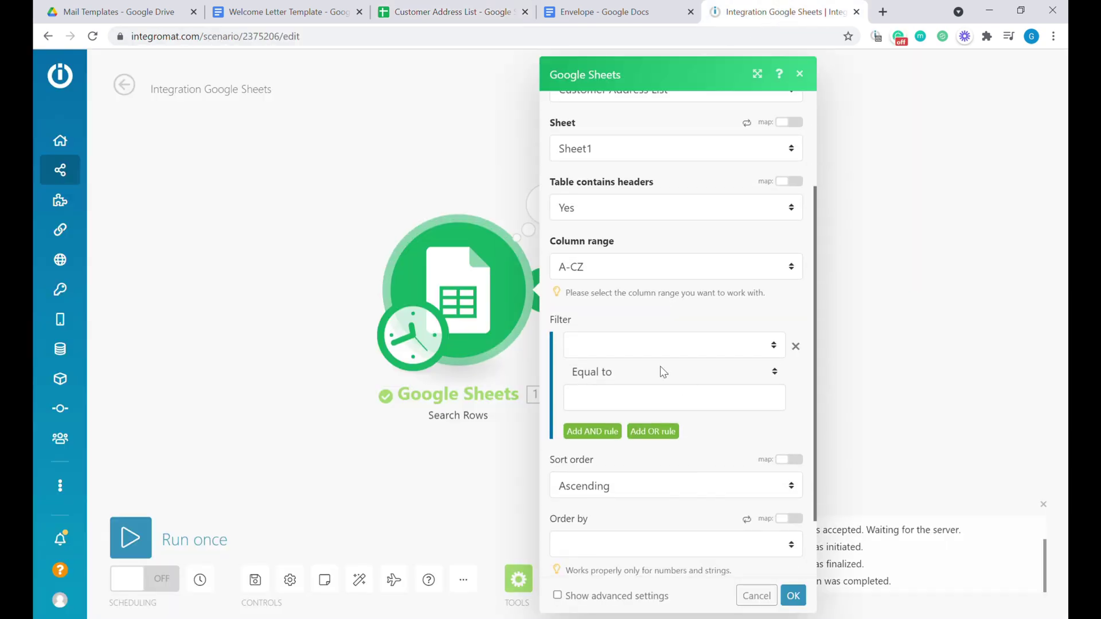
{"action": "left_click", "coordinate": [634, 349]}
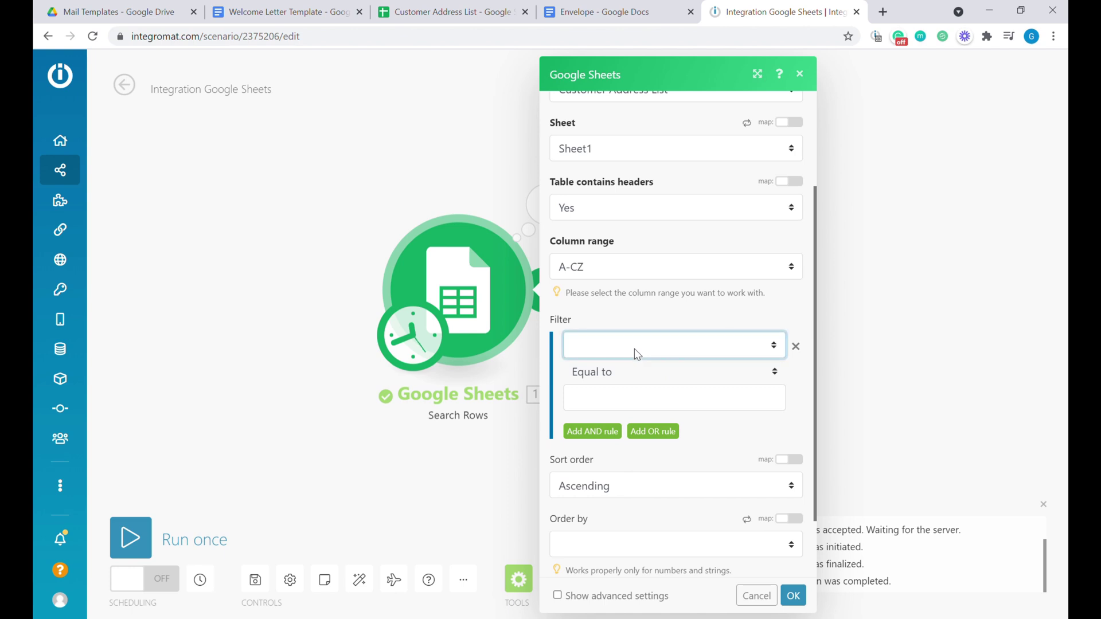
{"action": "left_click", "coordinate": [662, 523]}
{"action": "left_click", "coordinate": [612, 400]}
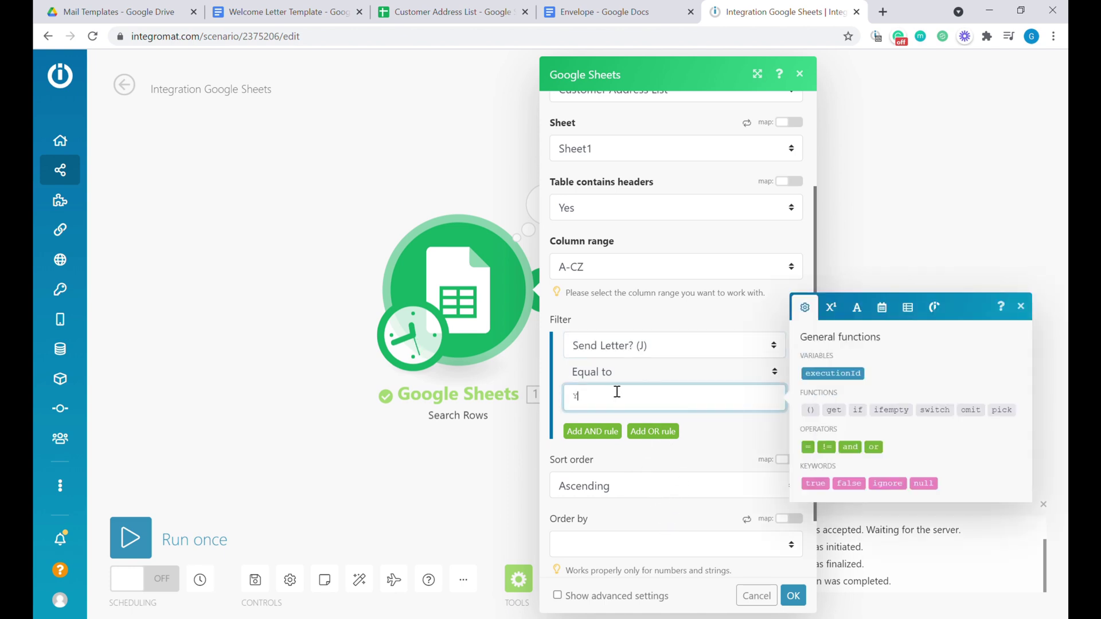
{"action": "type", "text": "Yes"}
{"action": "left_click", "coordinate": [794, 595]}
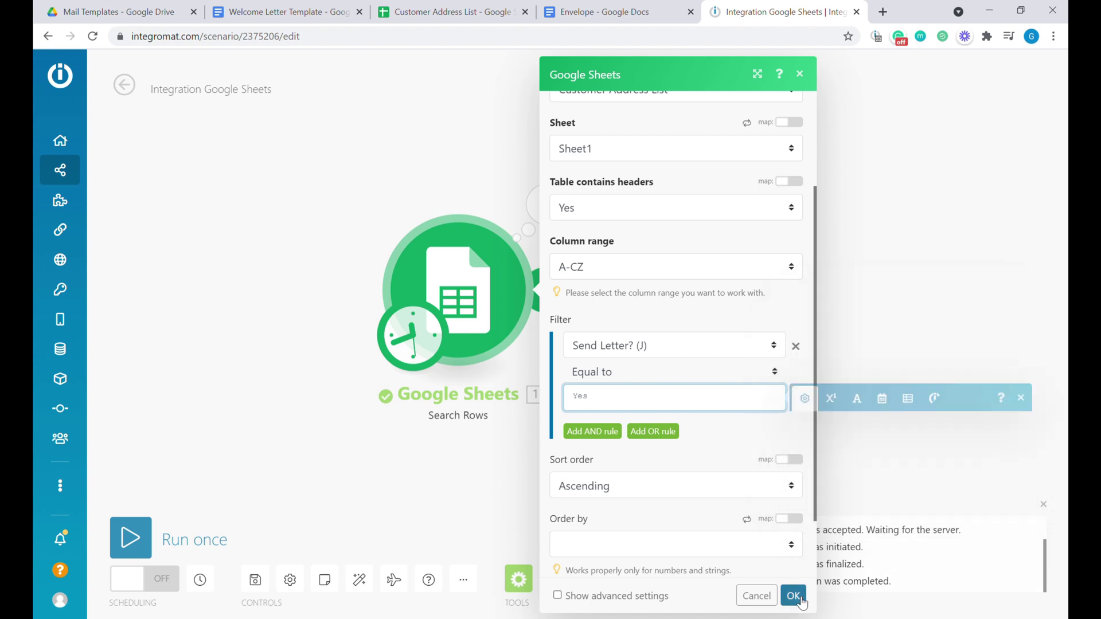
{"action": "left_click", "coordinate": [131, 537]}
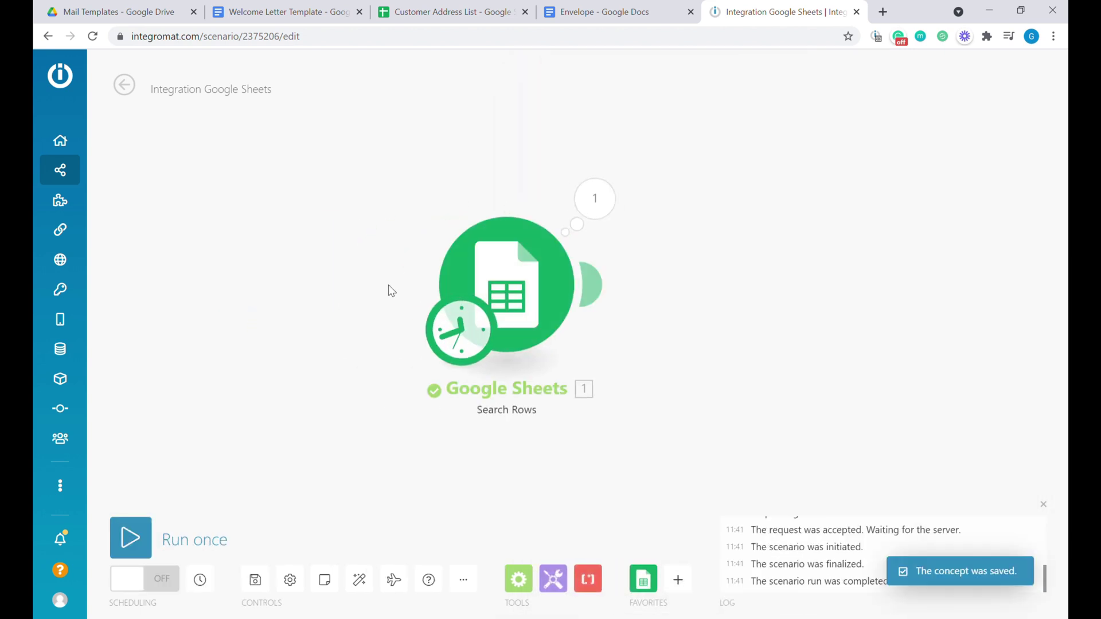
{"action": "left_click", "coordinate": [617, 212]}
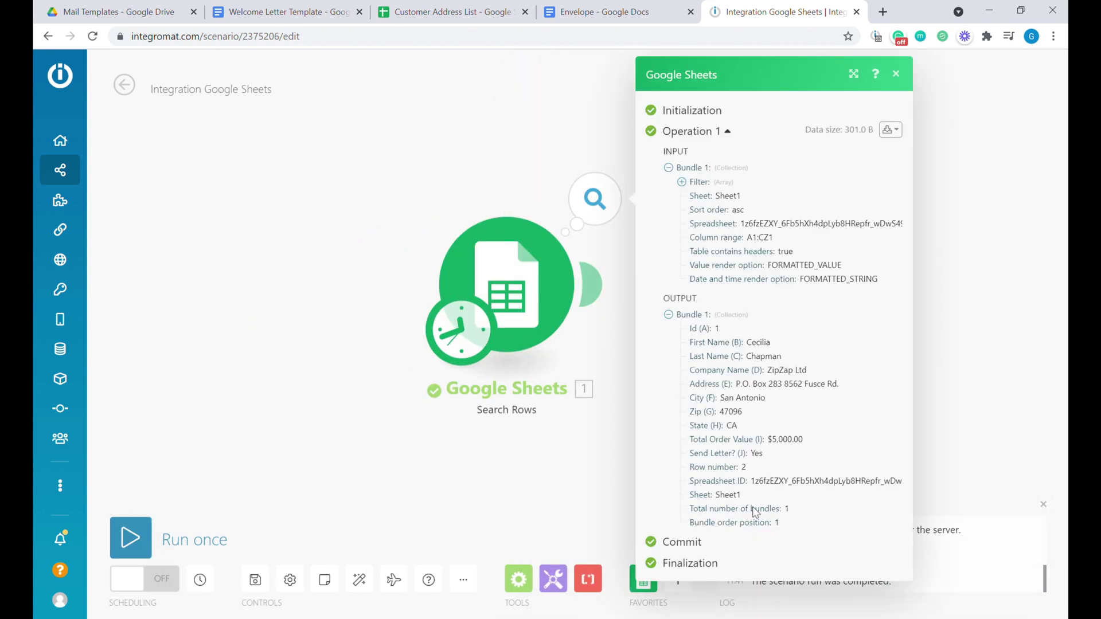
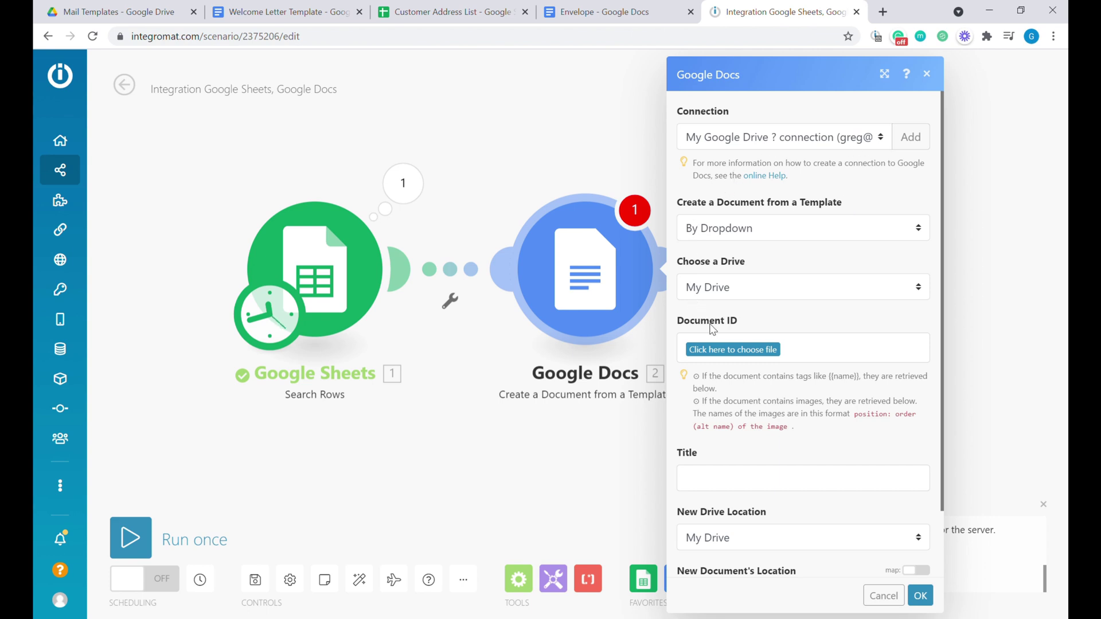
Pick the Welcome Letter Template from Mail Templates as the Document ID, revealing its placeholder fields.
{"action": "left_click", "coordinate": [733, 351]}
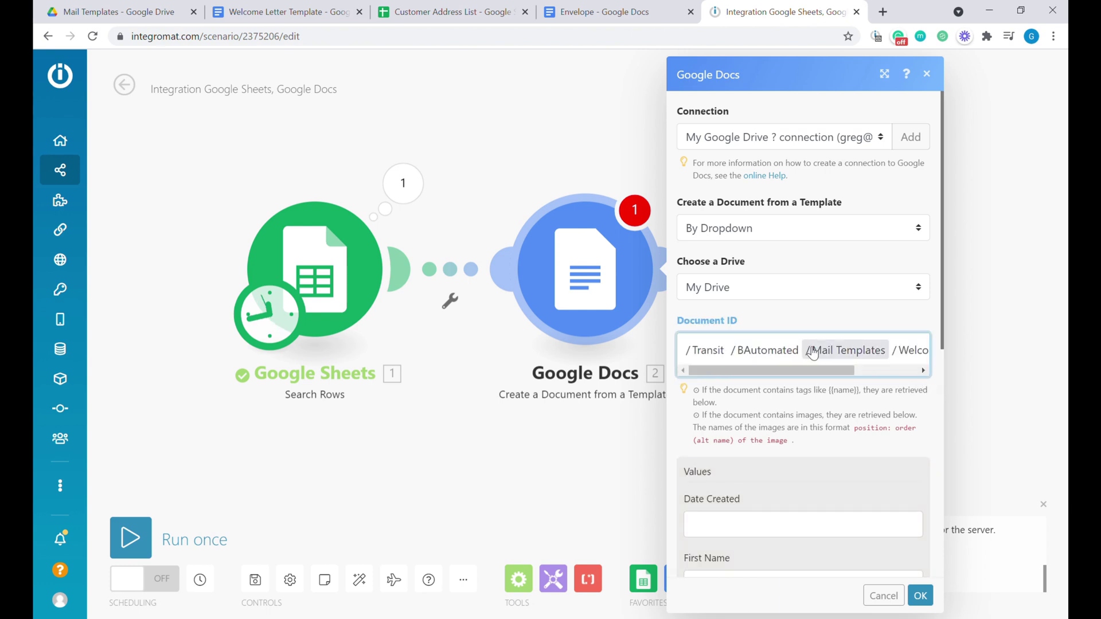
{"action": "scroll", "coordinate": [808, 362], "scroll_direction": "down", "scroll_amount": 3}
{"action": "scroll", "coordinate": [808, 356], "scroll_direction": "down", "scroll_amount": 2}
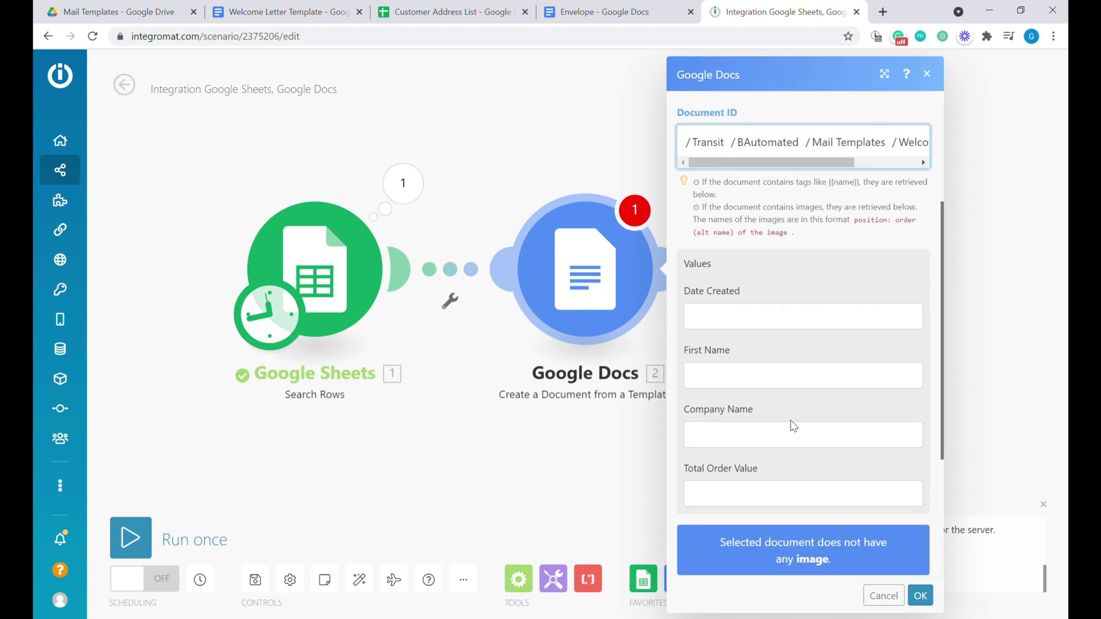
{"action": "left_click", "coordinate": [745, 320]}
{"action": "left_click", "coordinate": [752, 374]}
{"action": "left_click", "coordinate": [762, 424]}
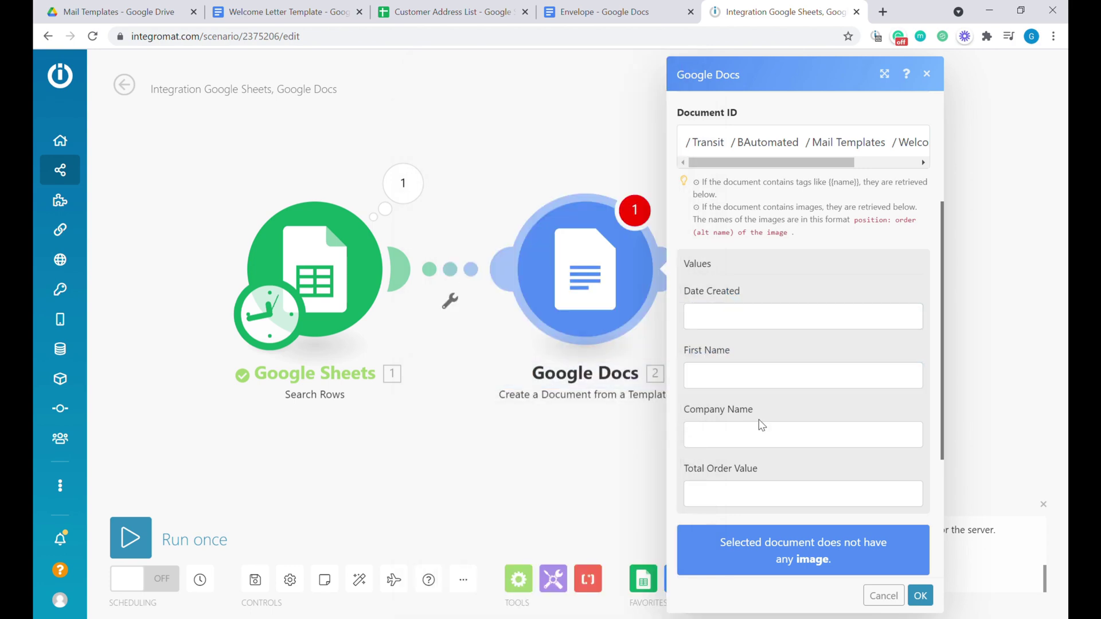
{"action": "left_click", "coordinate": [769, 495]}
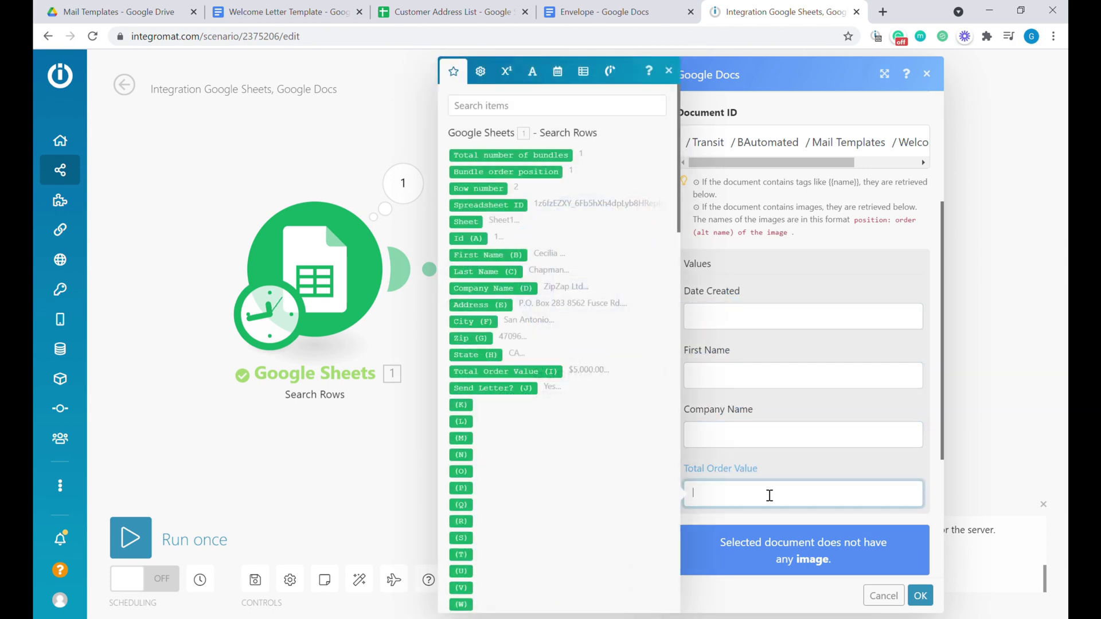
Insert the current date 'now' from the Date and time values into Date Created.
{"action": "left_click", "coordinate": [749, 320]}
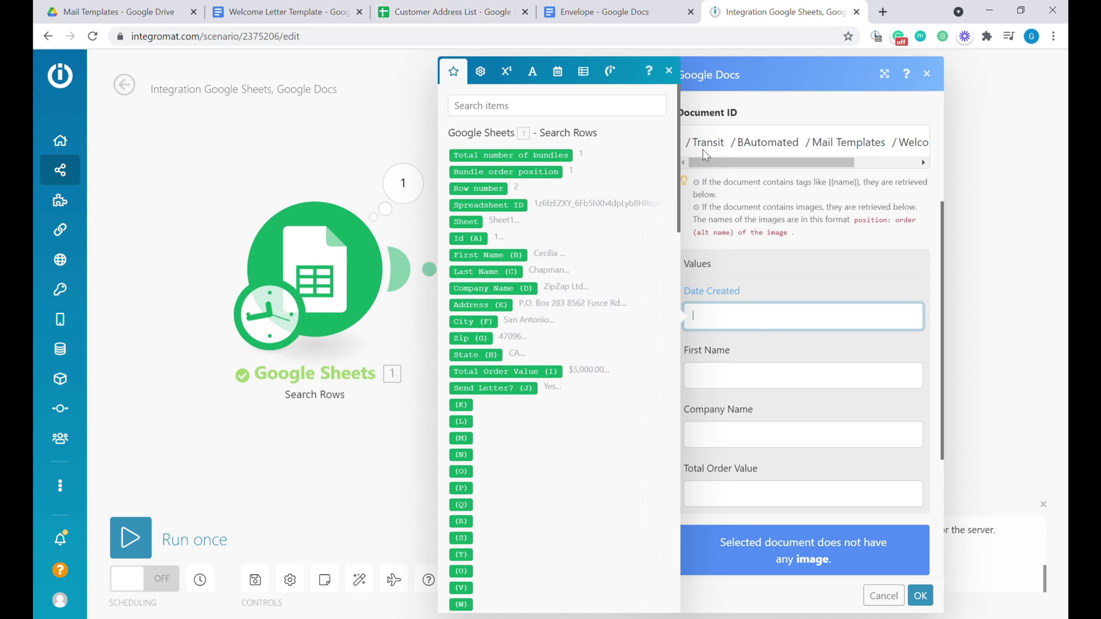
{"action": "left_click", "coordinate": [563, 80]}
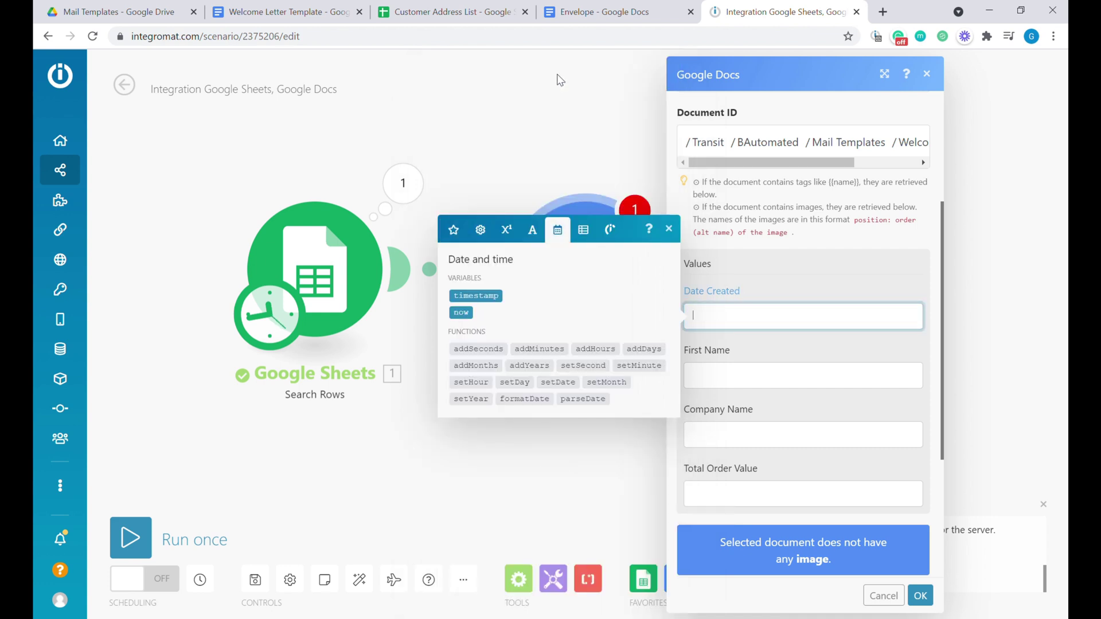
{"action": "left_click", "coordinate": [476, 316]}
Map First Name (B), Company Name (D) and Total Order Value (I) from the sheet row.
{"action": "left_click", "coordinate": [750, 380]}
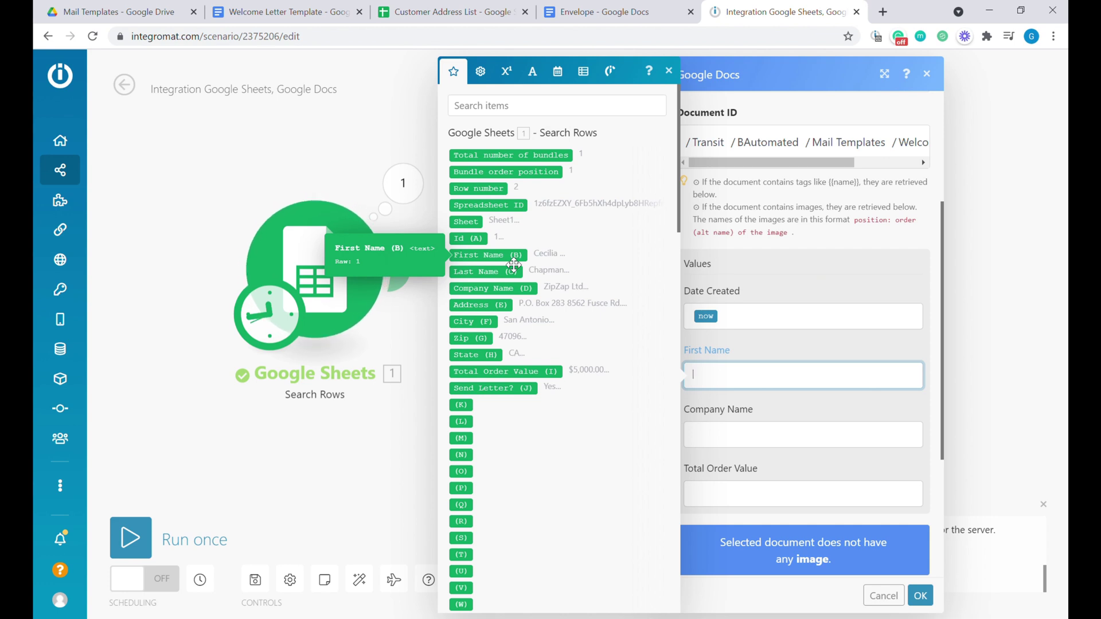
{"action": "left_click", "coordinate": [569, 258]}
{"action": "left_click", "coordinate": [734, 438]}
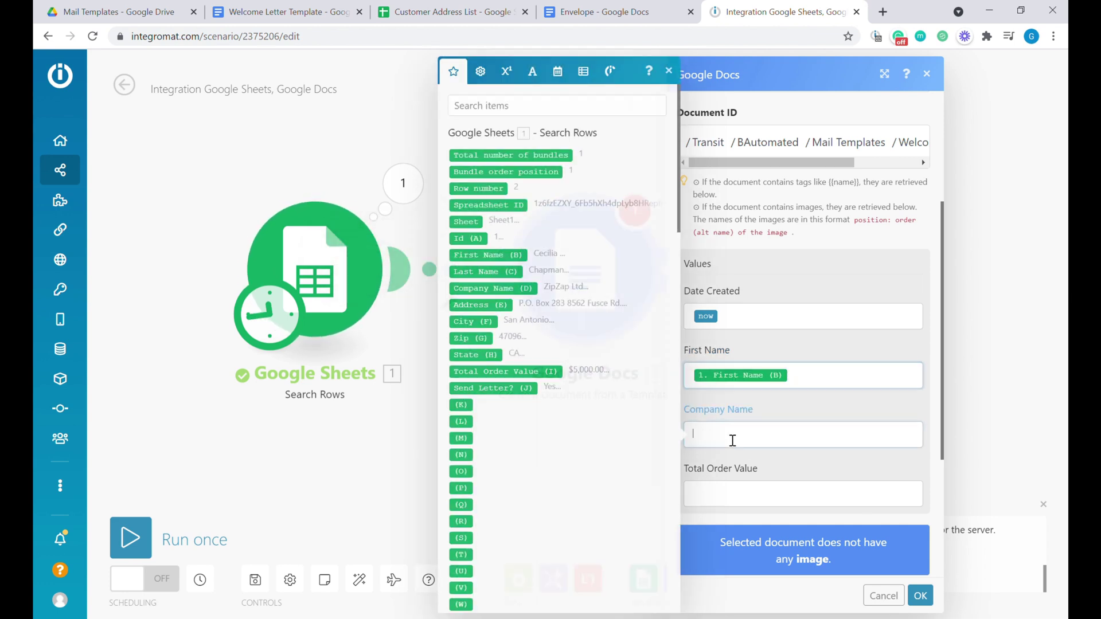
{"action": "left_click", "coordinate": [519, 289]}
{"action": "scroll", "coordinate": [768, 361], "scroll_direction": "down", "scroll_amount": 2}
{"action": "left_click", "coordinate": [747, 359]}
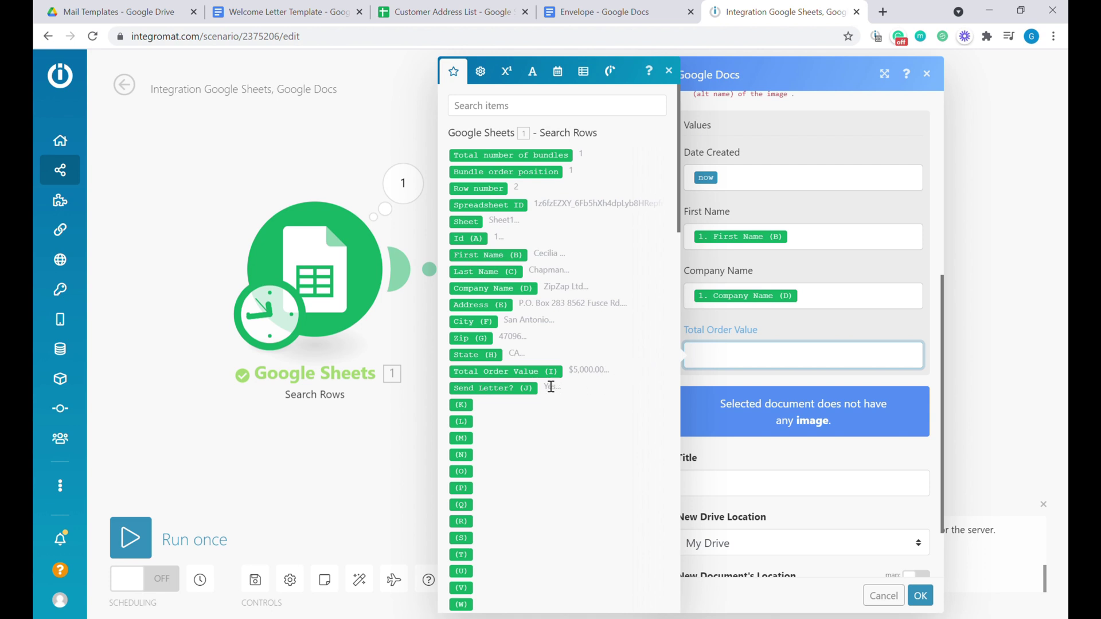
{"action": "left_click", "coordinate": [567, 369]}
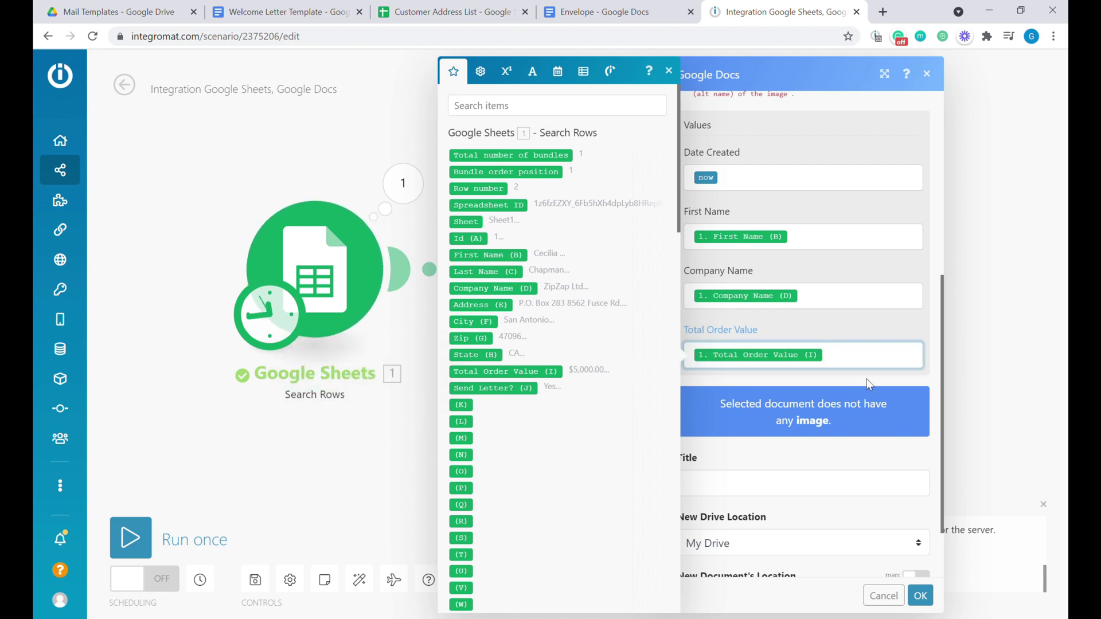
{"action": "left_click", "coordinate": [863, 325]}
{"action": "scroll", "coordinate": [862, 324], "scroll_direction": "down", "scroll_amount": 2}
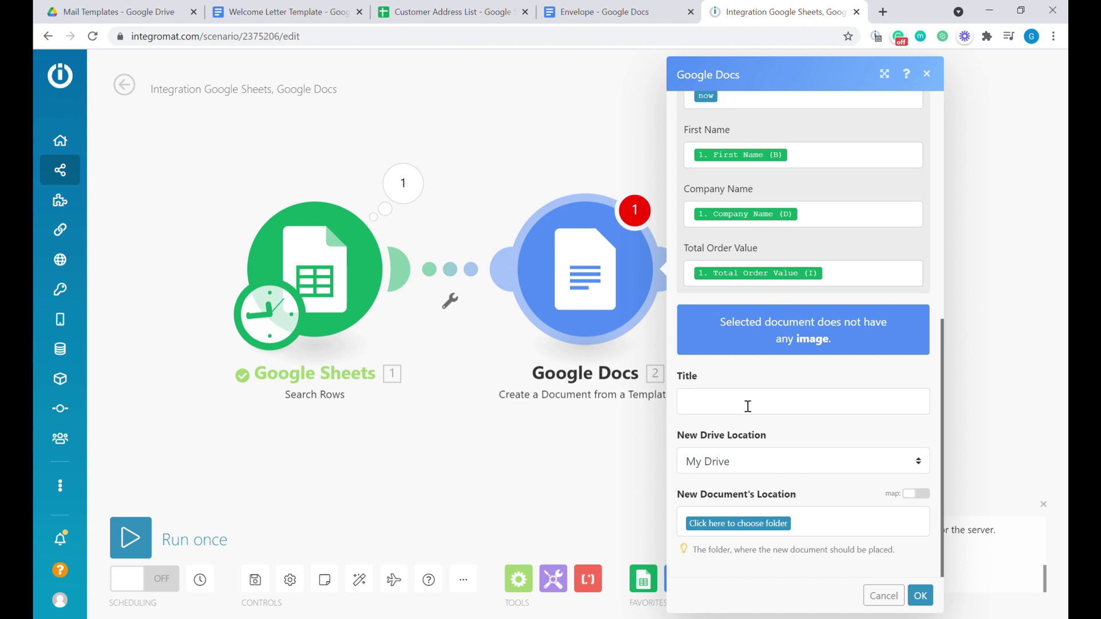
Set the new document's title to 'Letter for' followed by Company Name (D).
{"action": "left_click", "coordinate": [748, 406]}
{"action": "type", "text": "Letter for"}
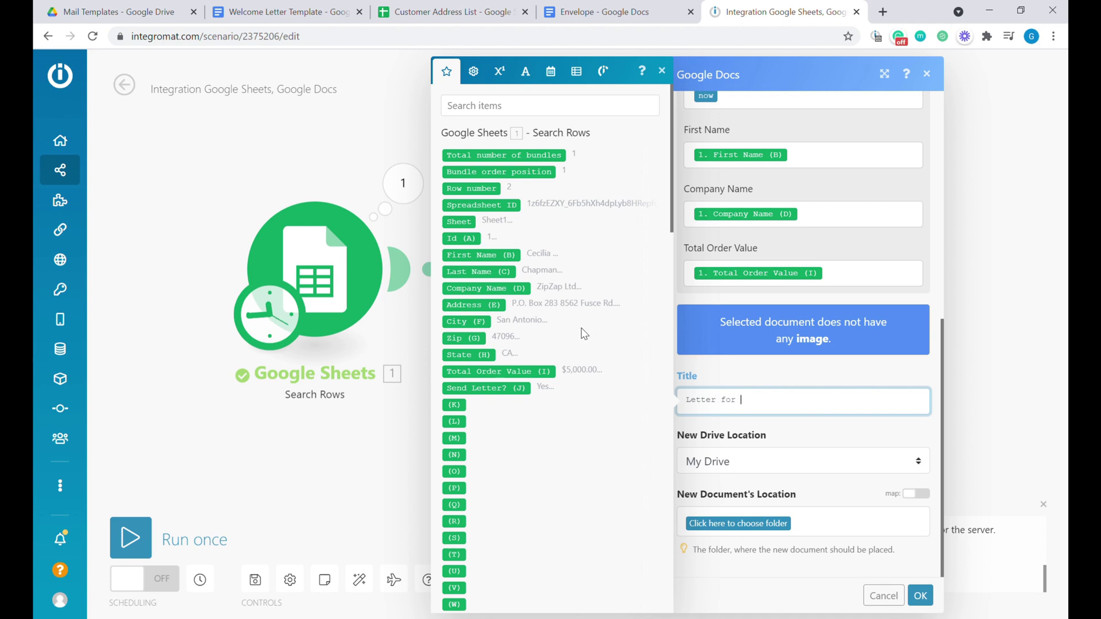
{"action": "left_click", "coordinate": [519, 289]}
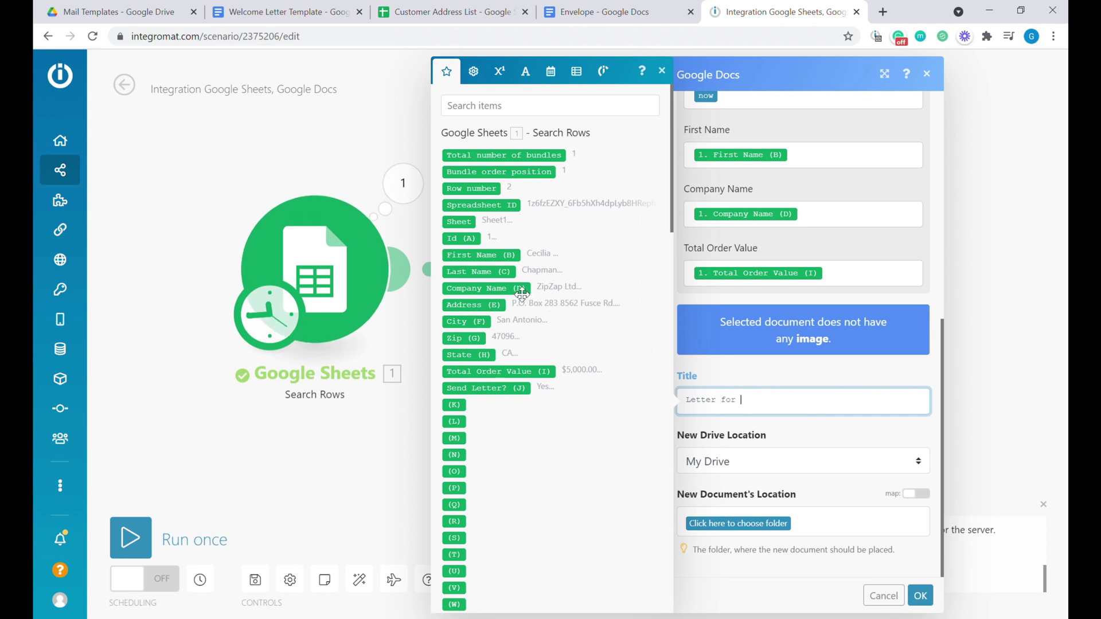
Save new letters in the Documents to Print folder, confirm, and run the scenario once.
{"action": "left_click", "coordinate": [774, 523]}
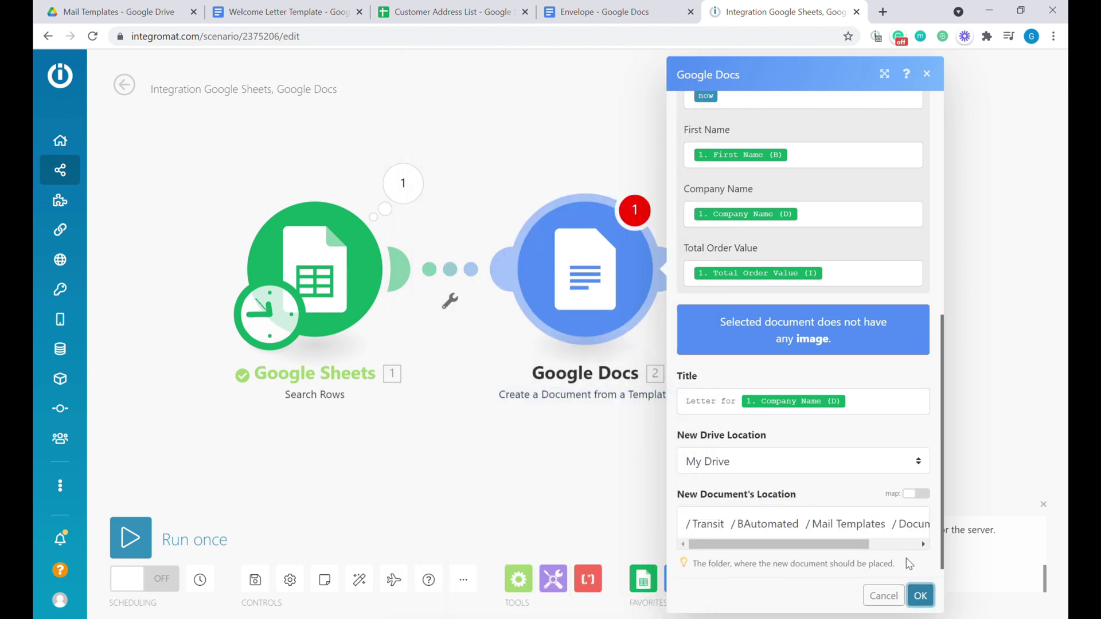
{"action": "scroll", "coordinate": [910, 565], "scroll_direction": "down", "scroll_amount": 1}
{"action": "left_click", "coordinate": [920, 596]}
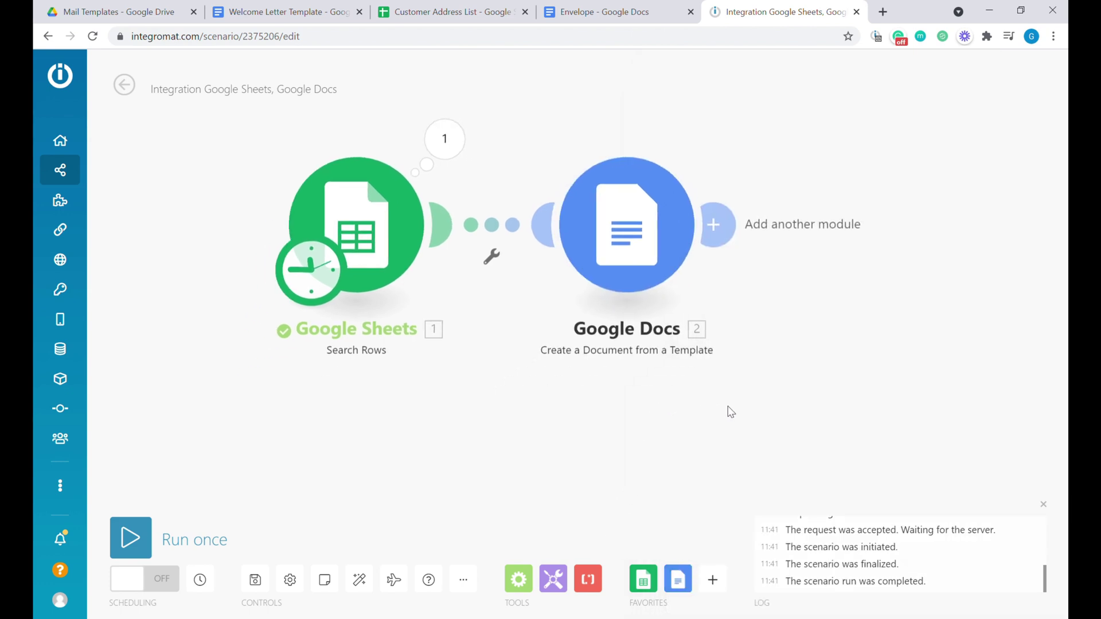
{"action": "left_click", "coordinate": [131, 537]}
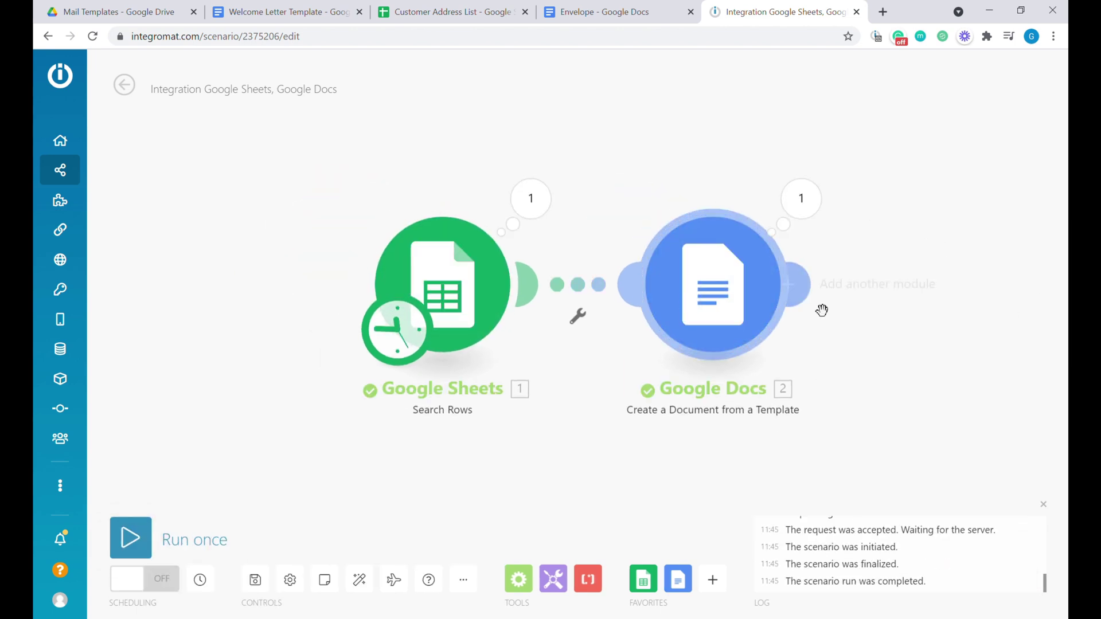
{"action": "left_click", "coordinate": [115, 12]}
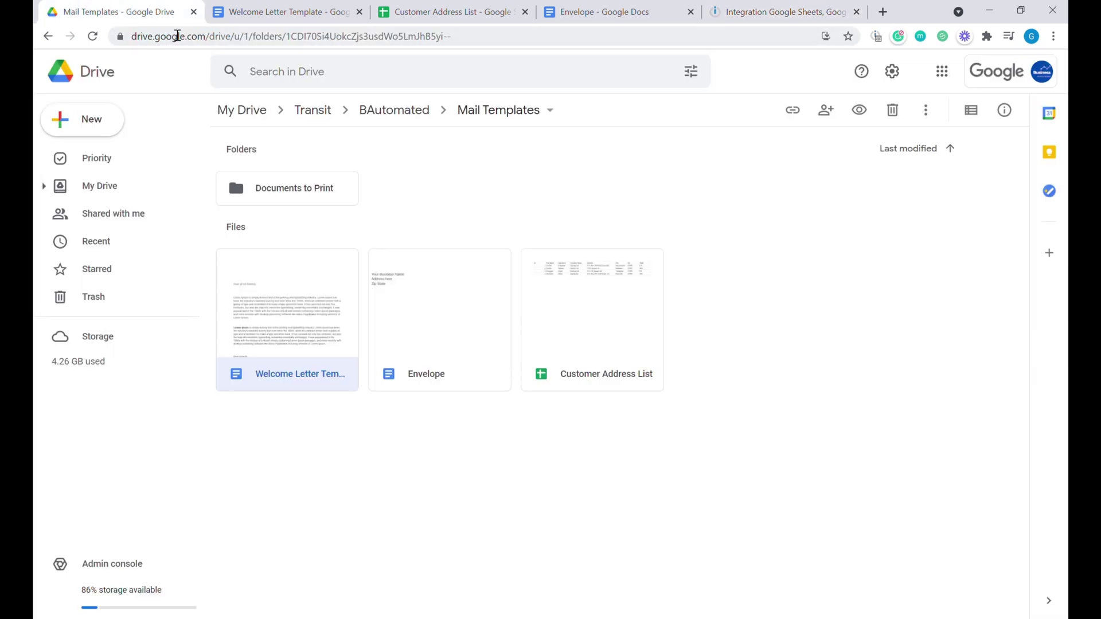
Open the Documents to Print folder and the generated 'Letter for ZipZap Ltd'.
{"action": "double_click", "coordinate": [298, 197]}
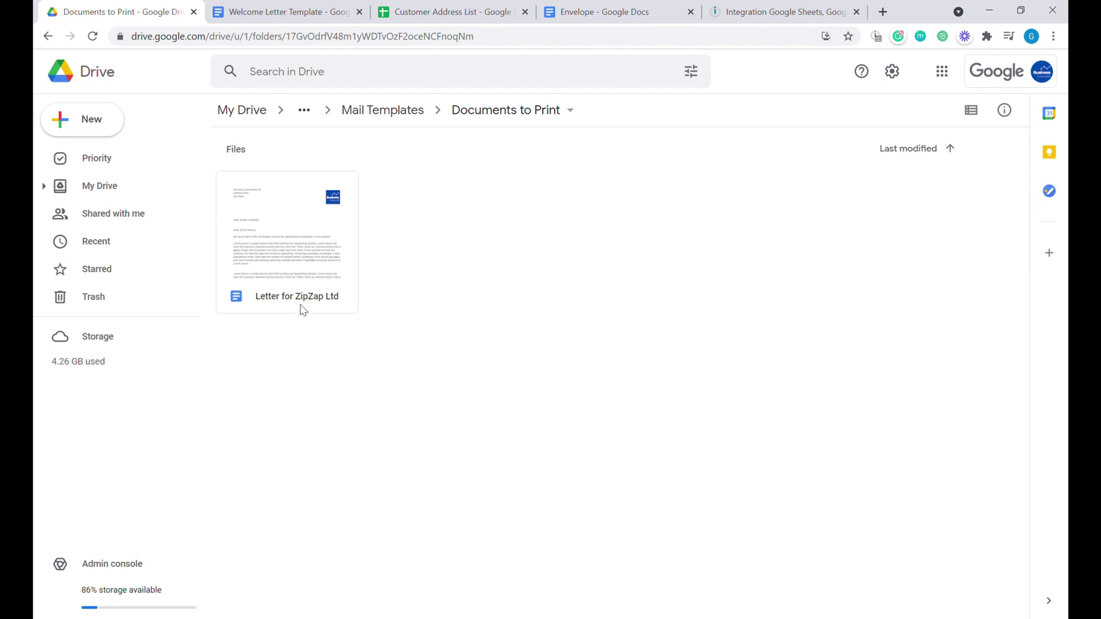
{"action": "double_click", "coordinate": [315, 266]}
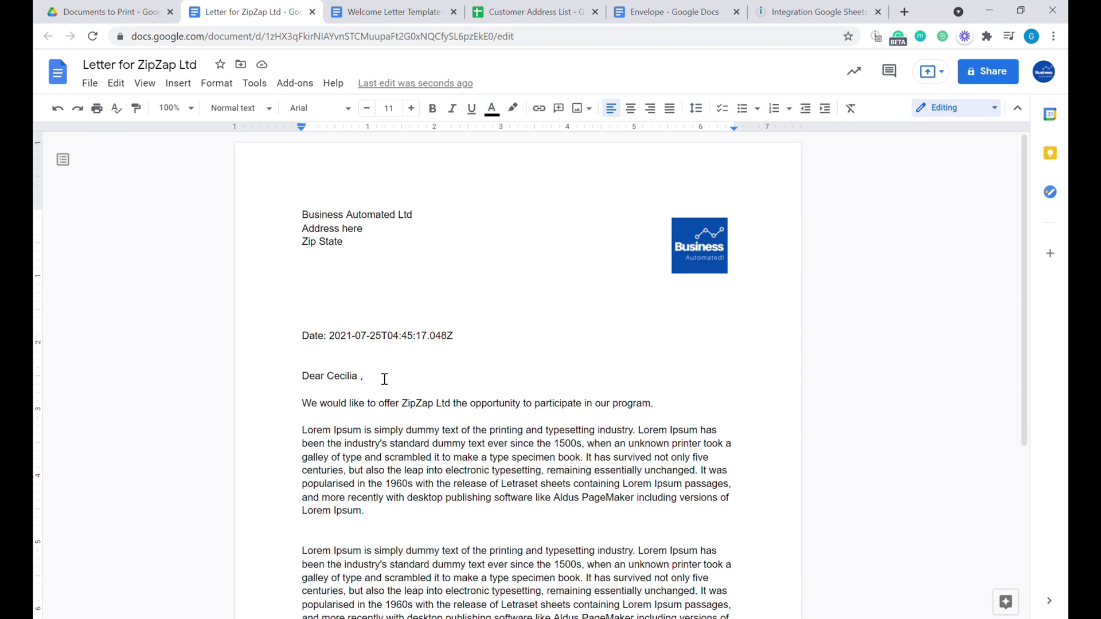
Review the letter's filled values, noting the Date shows a raw timestamp, then return to Integromat.
{"action": "left_click", "coordinate": [368, 388]}
{"action": "scroll", "coordinate": [419, 349], "scroll_direction": "down", "scroll_amount": 5}
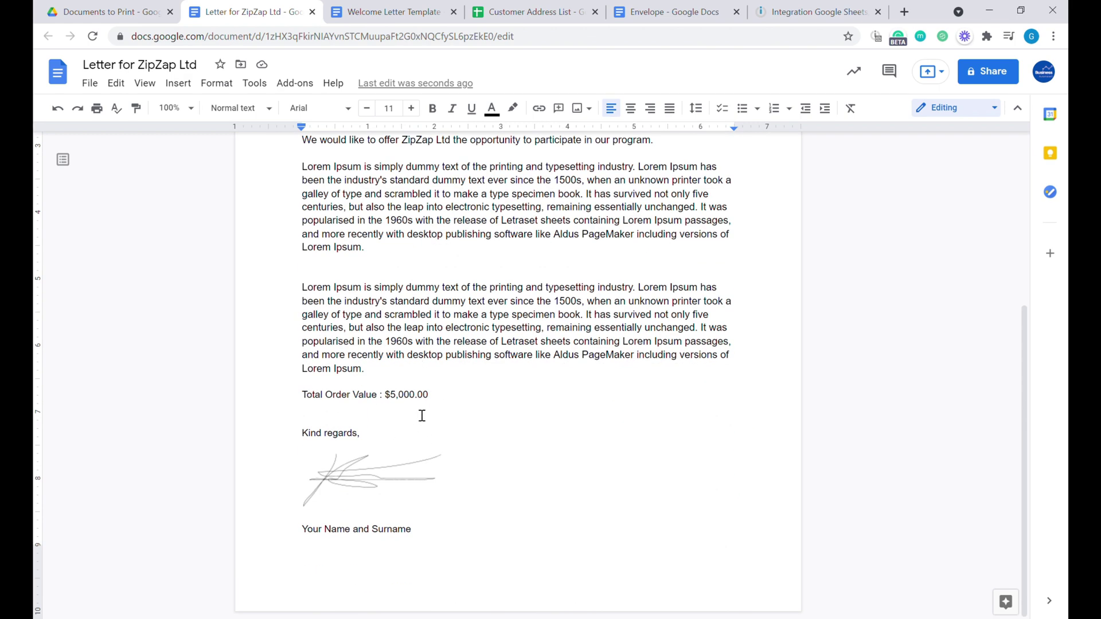
{"action": "scroll", "coordinate": [422, 415], "scroll_direction": "up", "scroll_amount": 5}
{"action": "left_click_drag", "start_coordinate": [330, 338], "coordinate": [474, 343]}
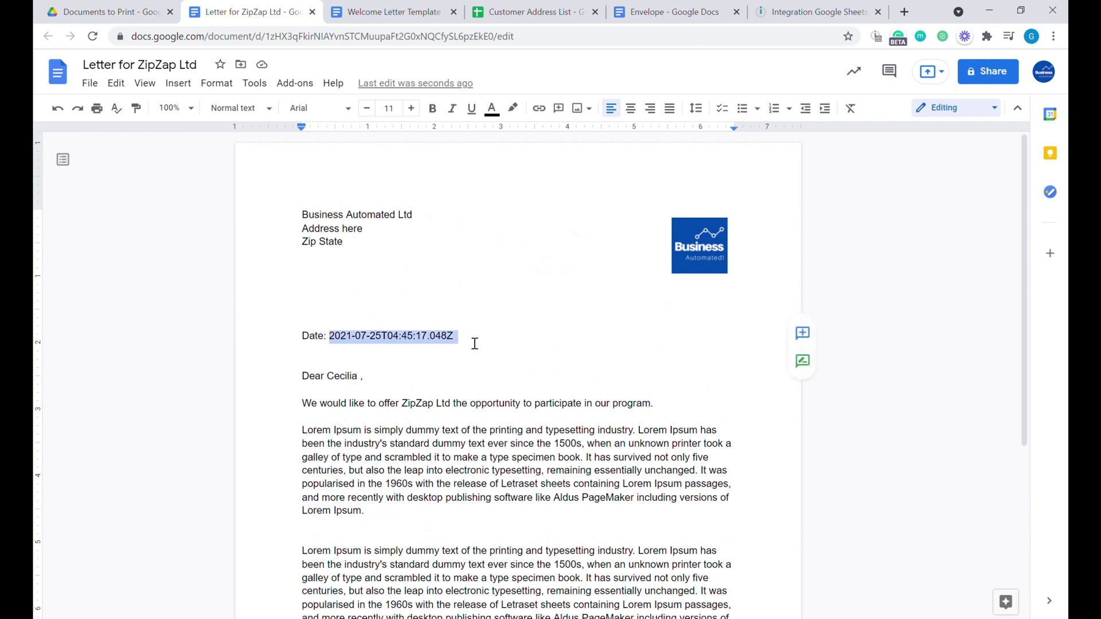
{"action": "left_click", "coordinate": [382, 342]}
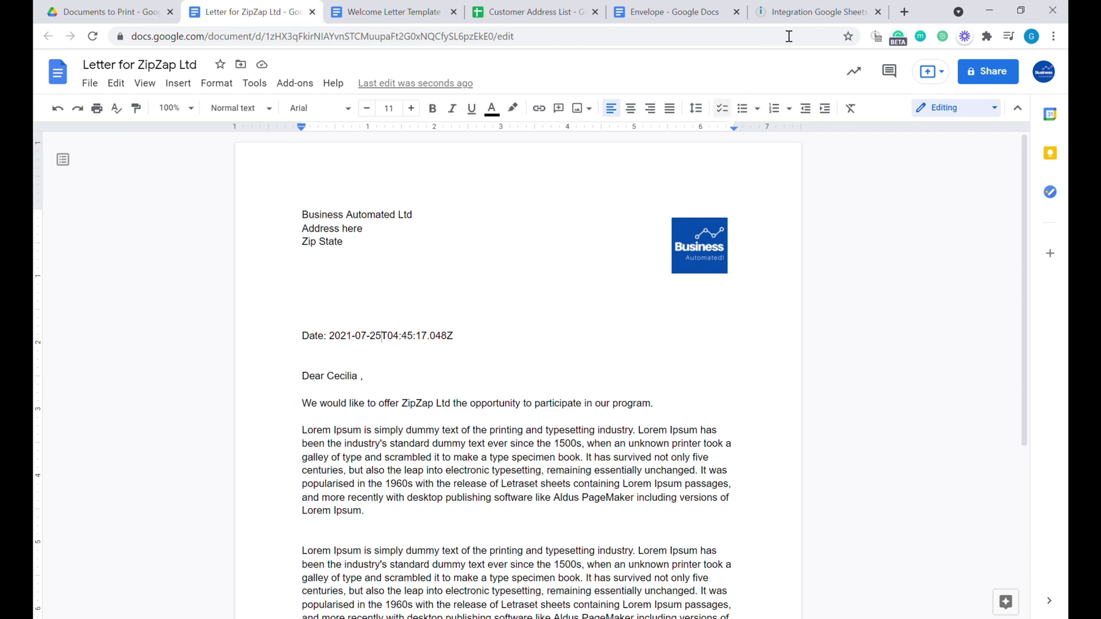
{"action": "left_click", "coordinate": [789, 14]}
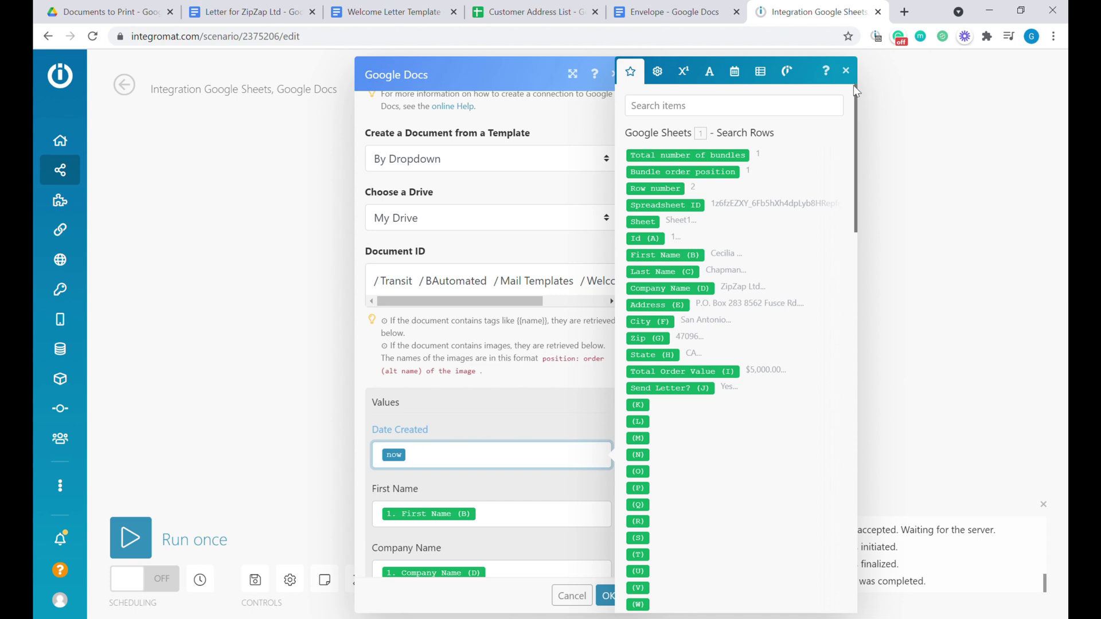
Wrap the Date Created value 'now' in the formatDate function.
{"action": "left_click", "coordinate": [734, 71]}
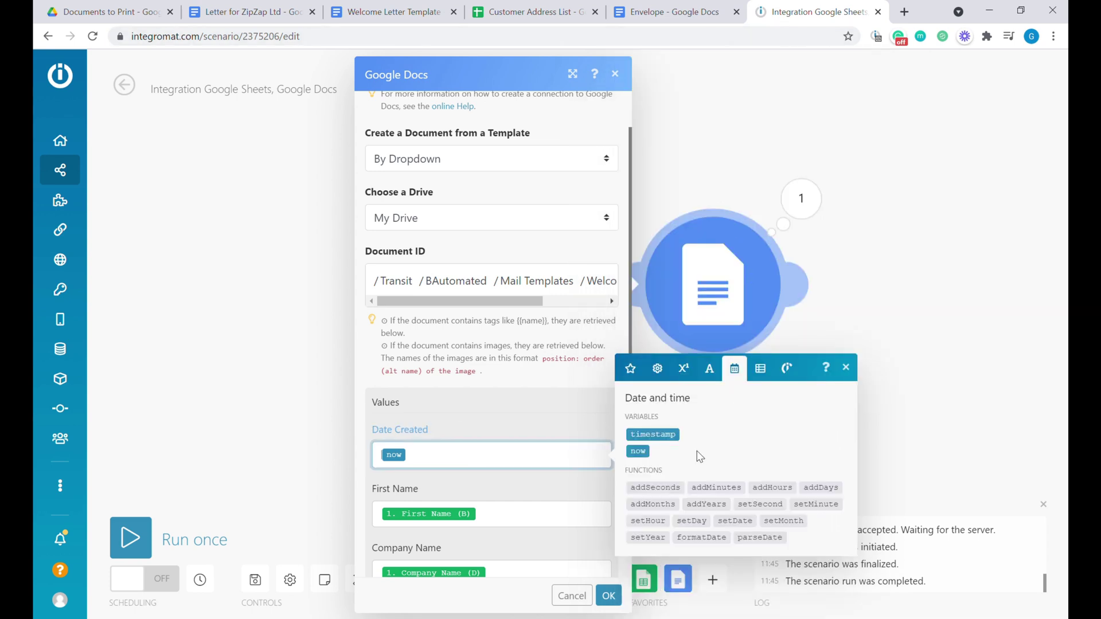
{"action": "type", "text": "f"}
{"action": "mouse_move", "coordinate": [717, 541]}
{"action": "key", "text": "BackSpace"}
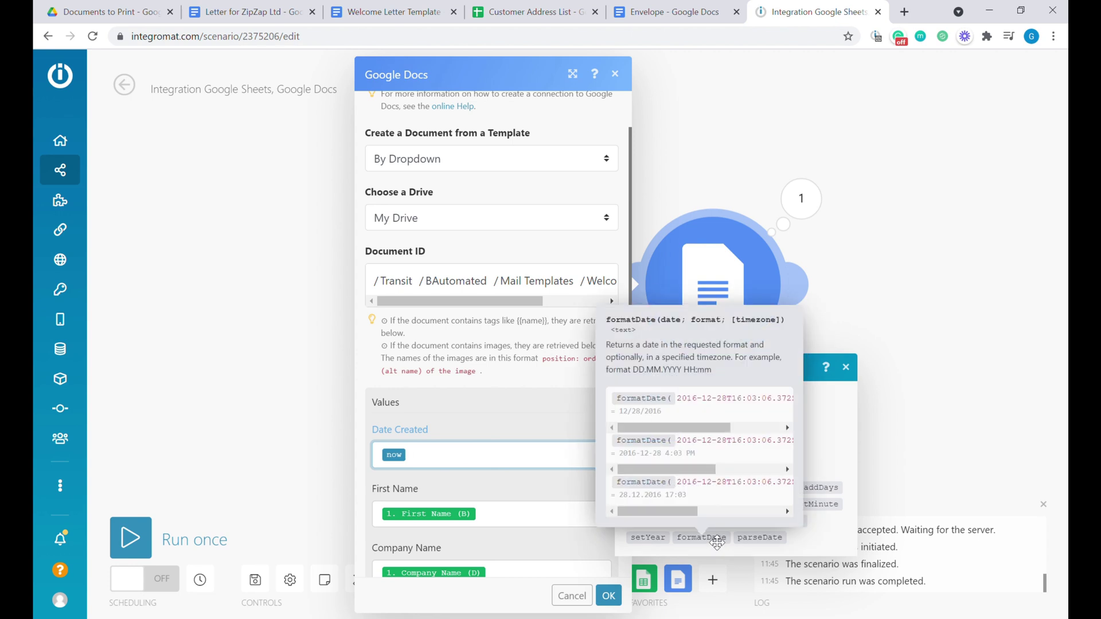
{"action": "left_click", "coordinate": [717, 541]}
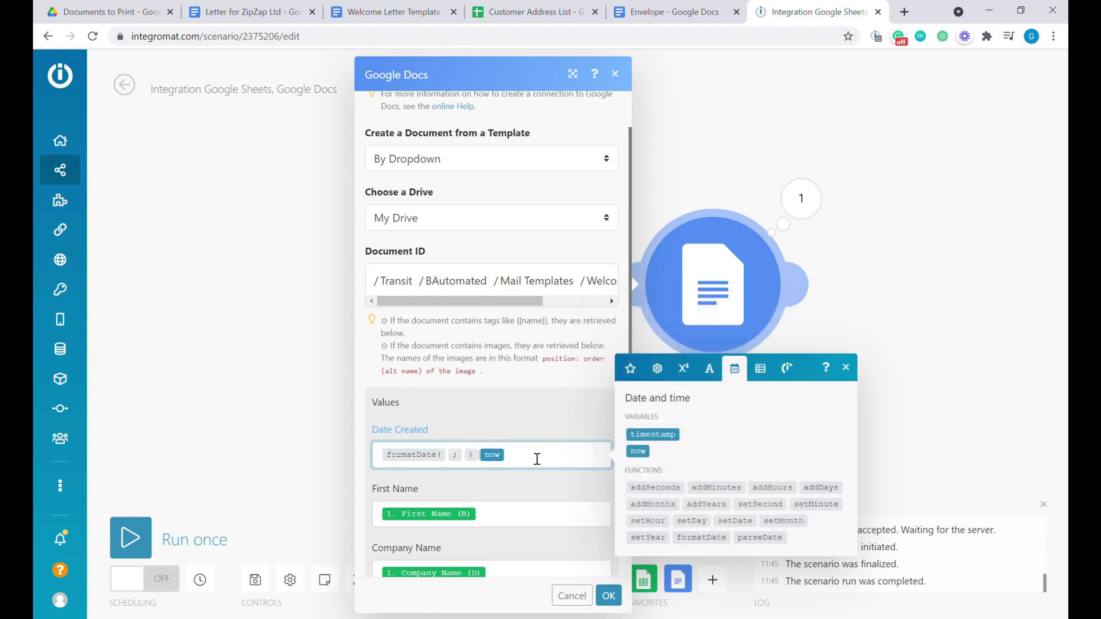
{"action": "mouse_move", "coordinate": [428, 462]}
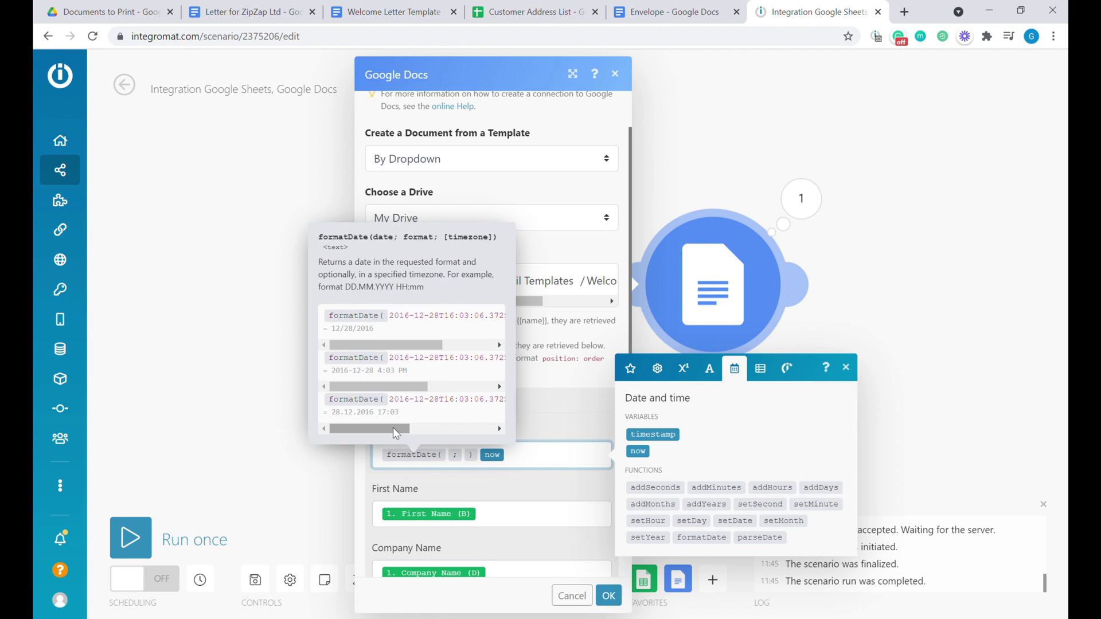
{"action": "left_click_drag", "start_coordinate": [395, 433], "coordinate": [395, 433]}
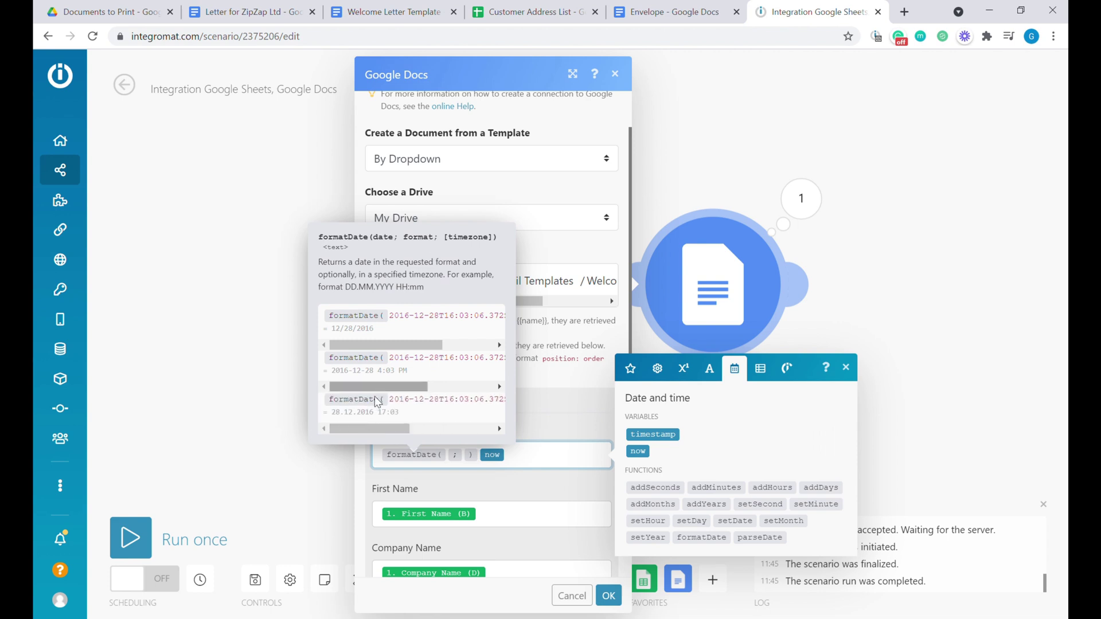
{"action": "left_click_drag", "start_coordinate": [366, 345], "coordinate": [496, 326]}
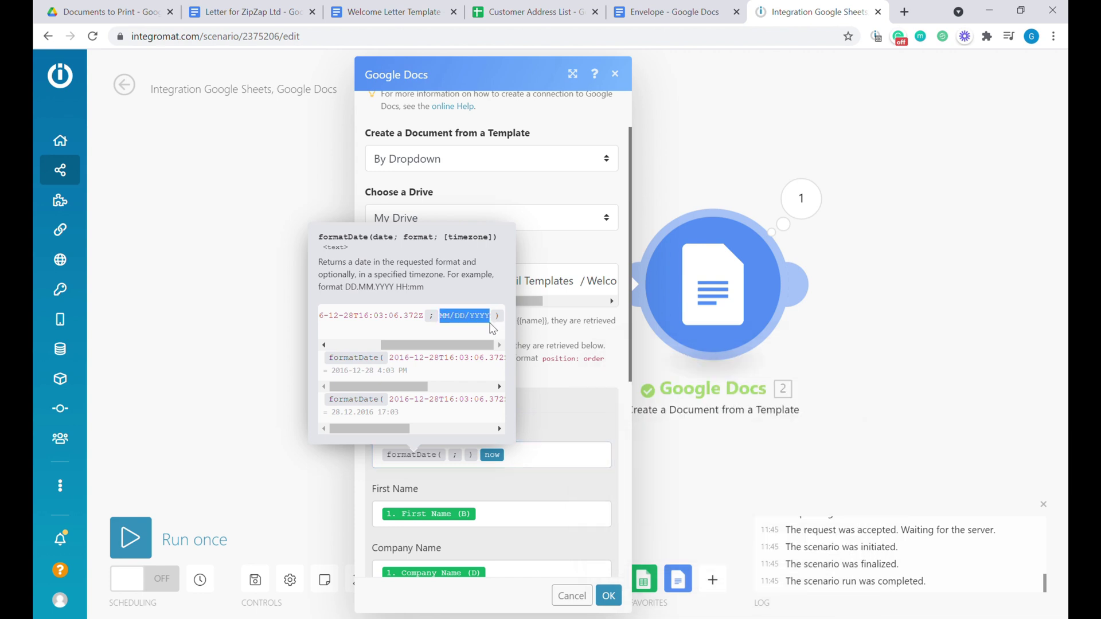
{"action": "left_click", "coordinate": [538, 465]}
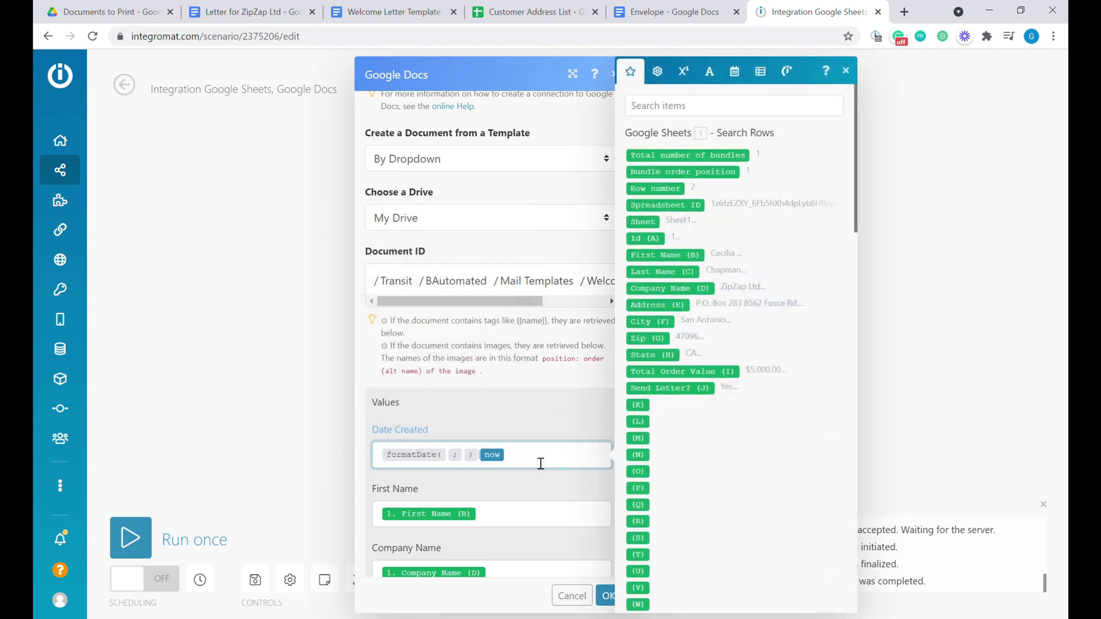
Complete it as formatDate(now; MM/DD/YYYY) and apply the module settings.
{"action": "key", "text": "BackSpace"}
{"action": "key", "text": "BackSpace"}
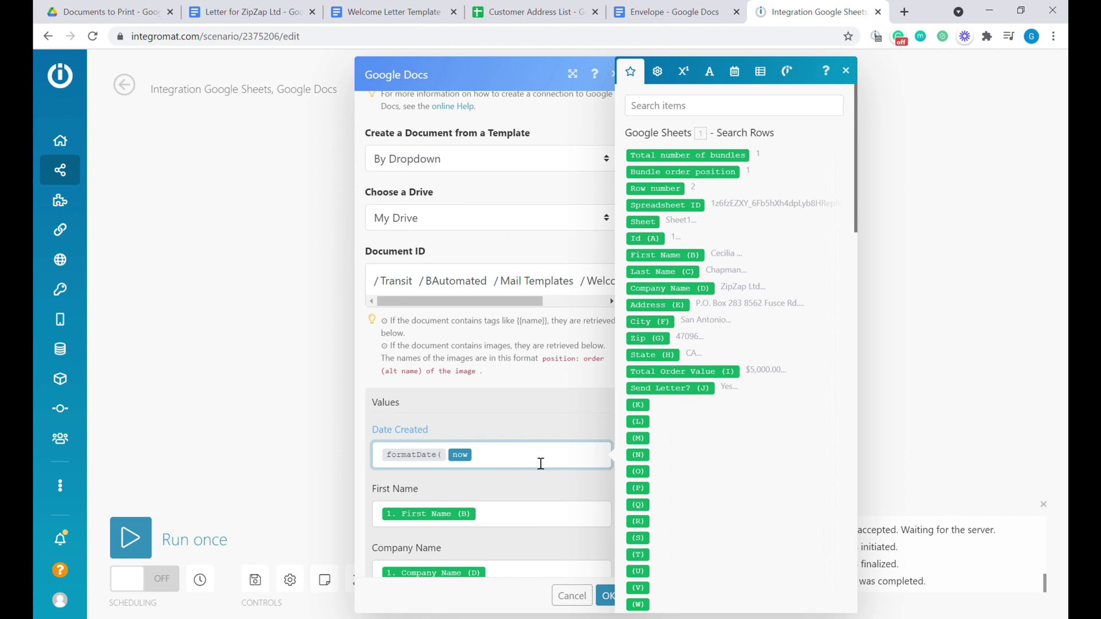
{"action": "type", "text": ";"}
{"action": "key", "text": "ctrl+v"}
{"action": "type", "text": ")"}
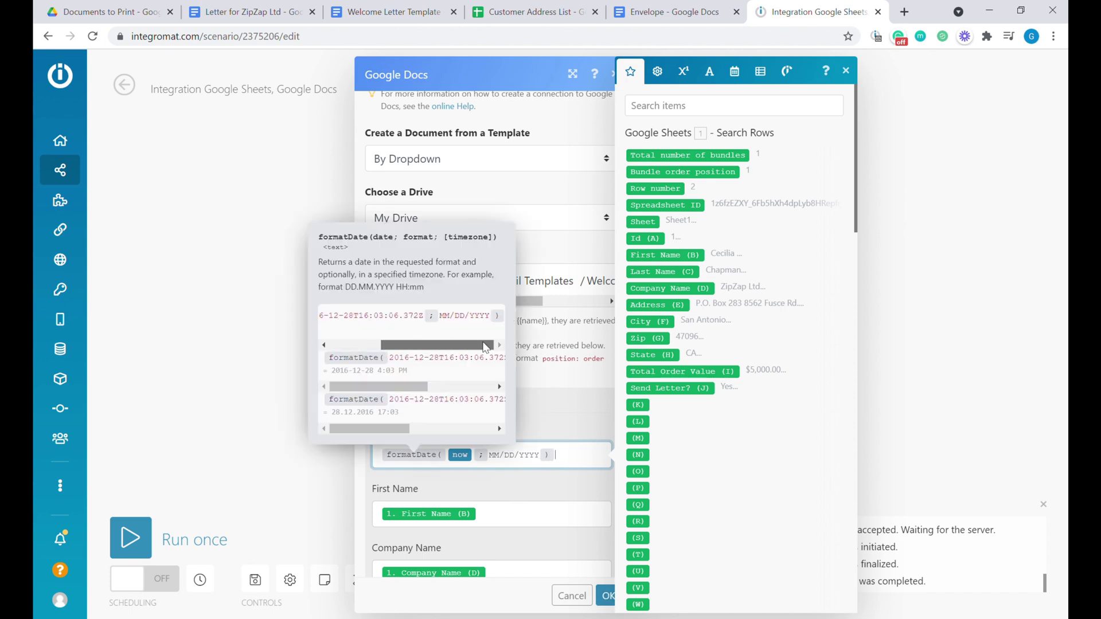
{"action": "left_click", "coordinate": [606, 596]}
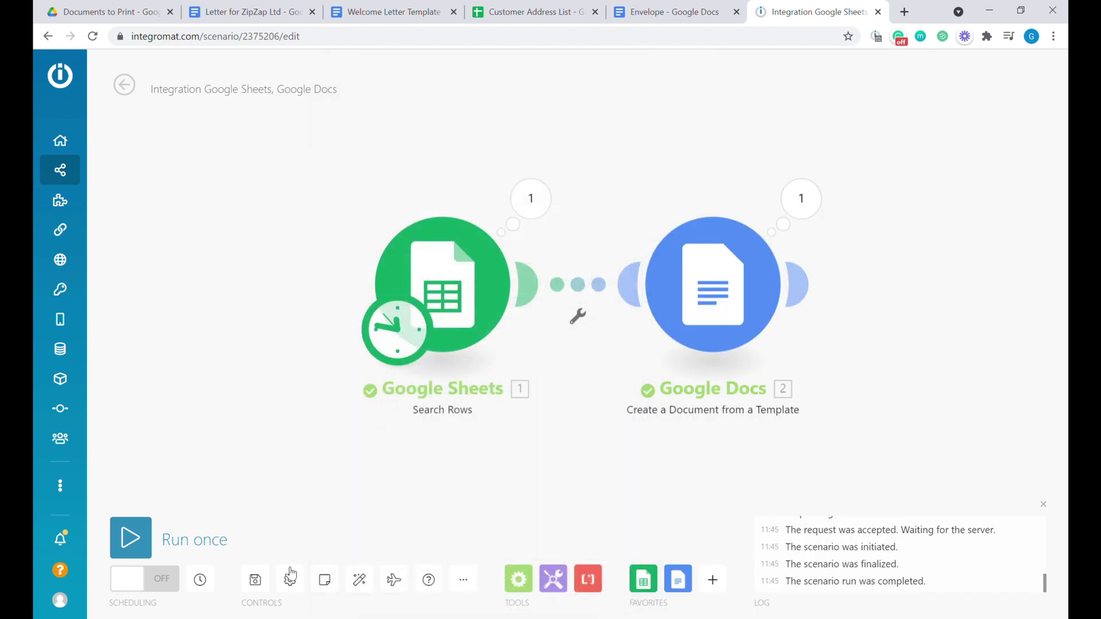
Save the scenario and move the old ZipZap letter to the trash.
{"action": "left_click", "coordinate": [256, 580]}
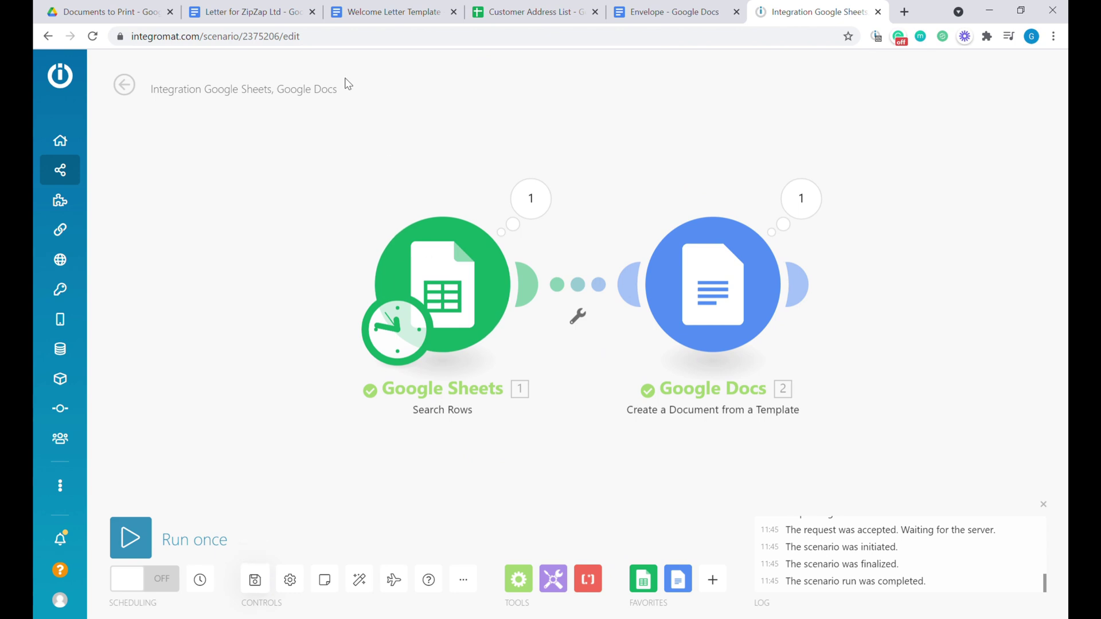
{"action": "left_click", "coordinate": [286, 12]}
{"action": "left_click", "coordinate": [312, 11]}
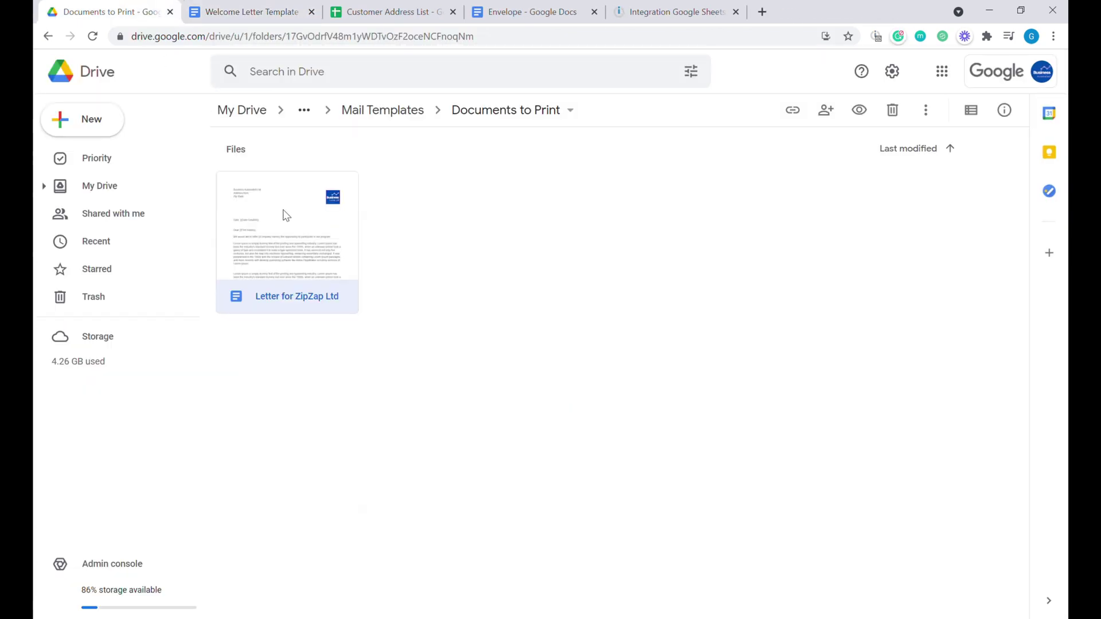
{"action": "key", "text": "Delete"}
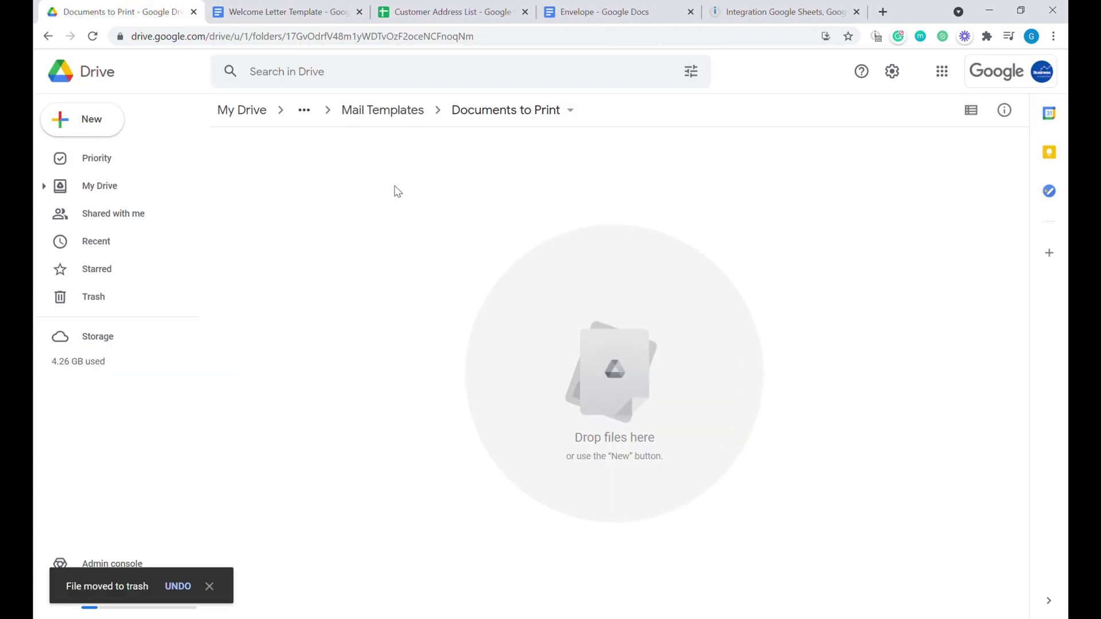
Rerun the scenario and confirm the new ZipZap letter's date reads 07/25/2021.
{"action": "left_click", "coordinate": [785, 12]}
{"action": "left_click", "coordinate": [130, 539]}
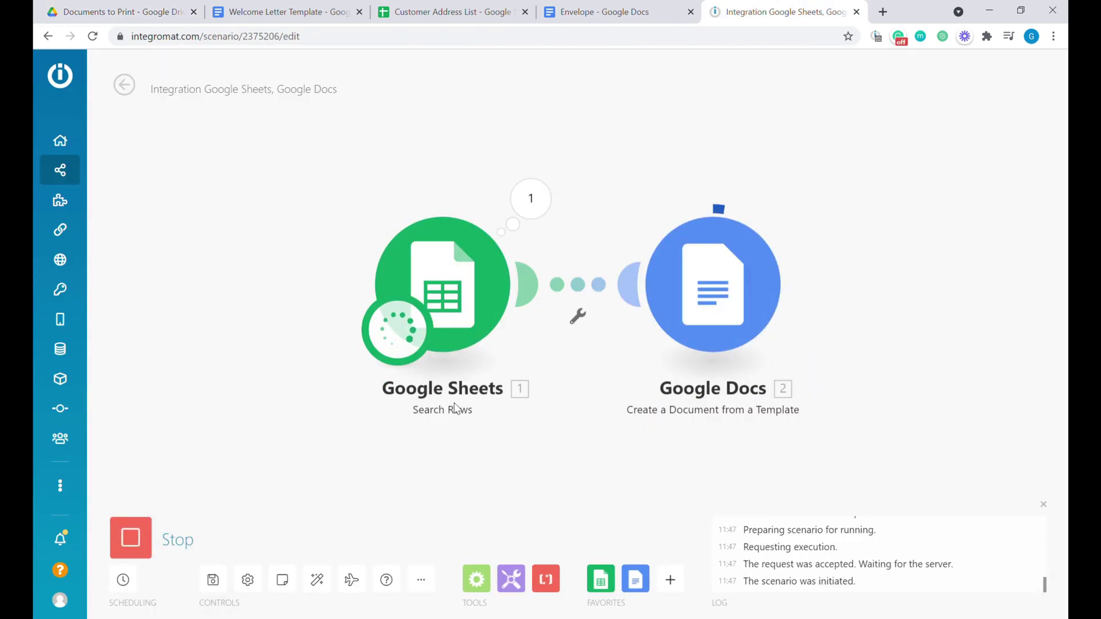
{"action": "left_click", "coordinate": [127, 11]}
{"action": "double_click", "coordinate": [295, 243]}
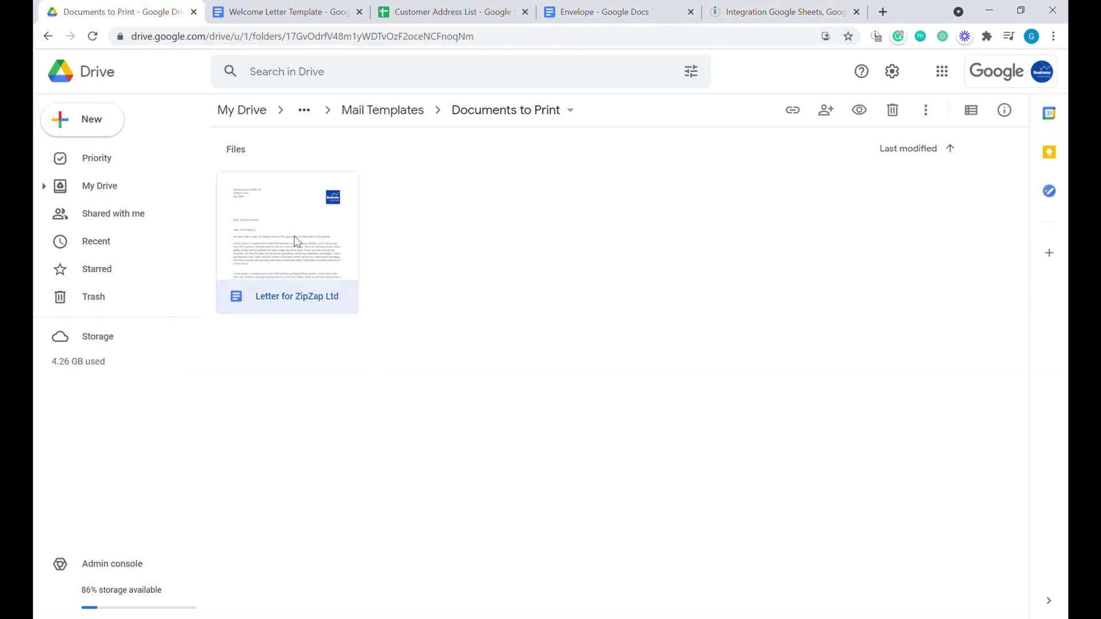
{"action": "left_click_drag", "start_coordinate": [314, 339], "coordinate": [402, 353]}
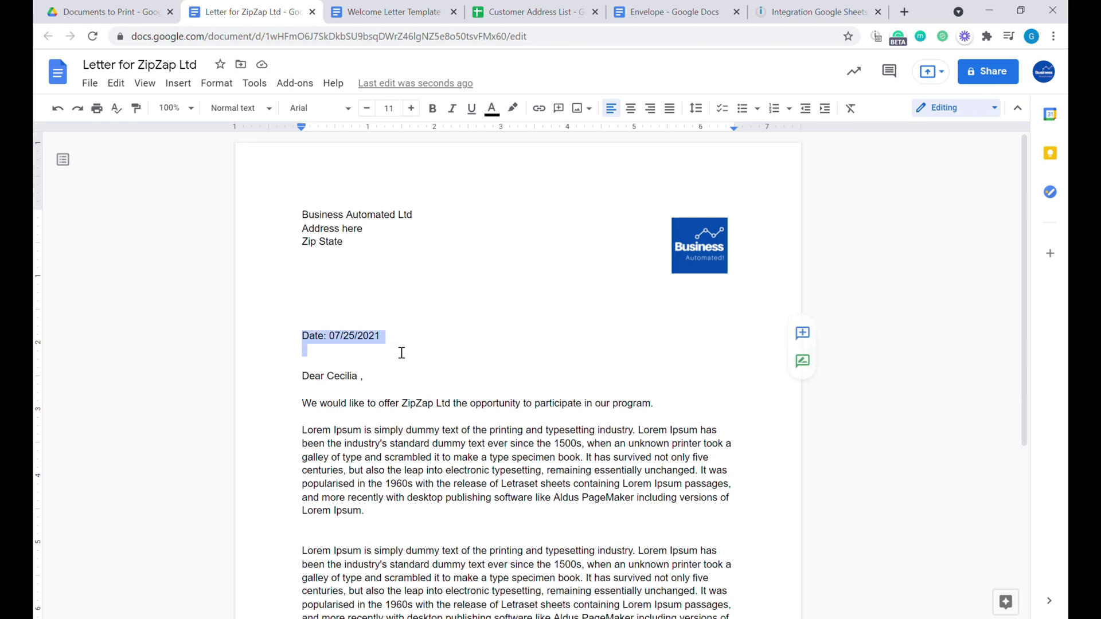
{"action": "left_click", "coordinate": [311, 11]}
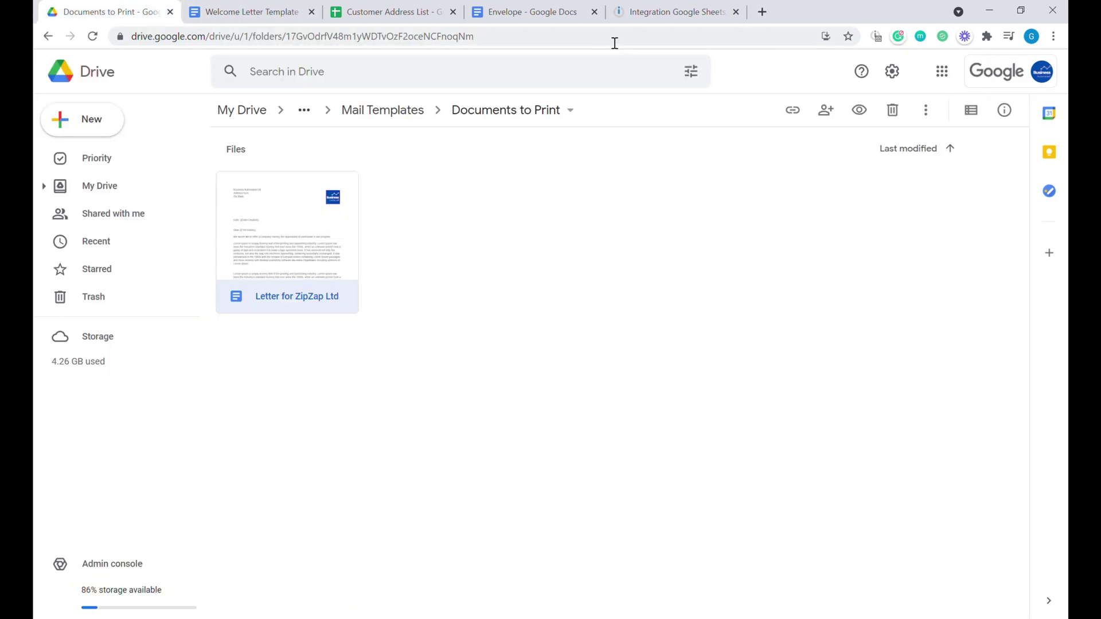
{"action": "left_click", "coordinate": [659, 11]}
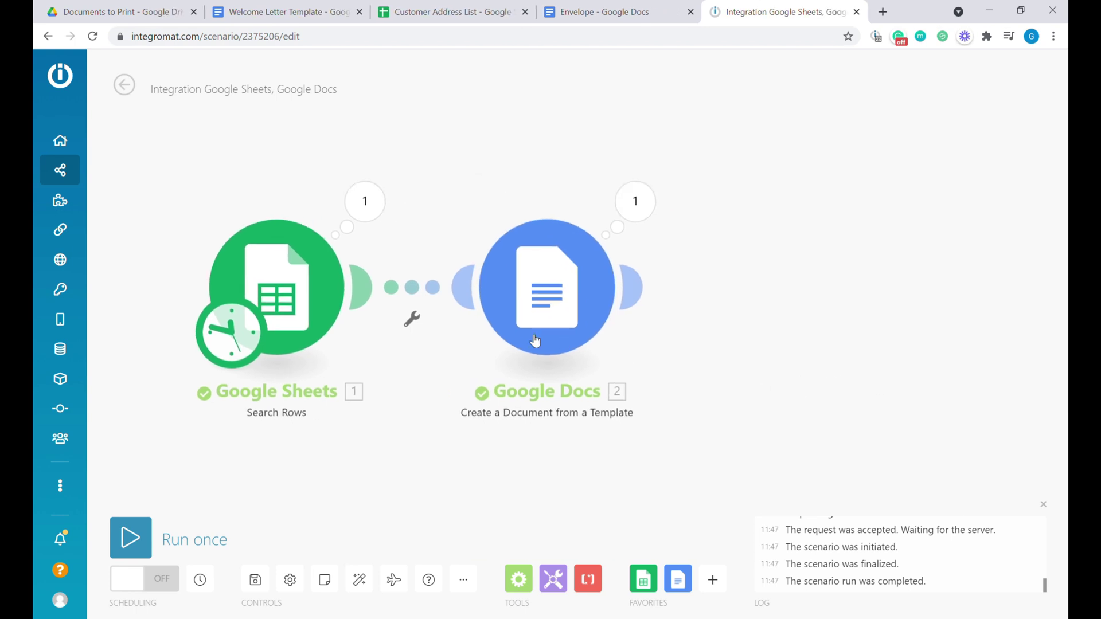
Clone the Google Docs module, link it after module 2, and choose the Envelope template.
{"action": "right_click", "coordinate": [562, 299]}
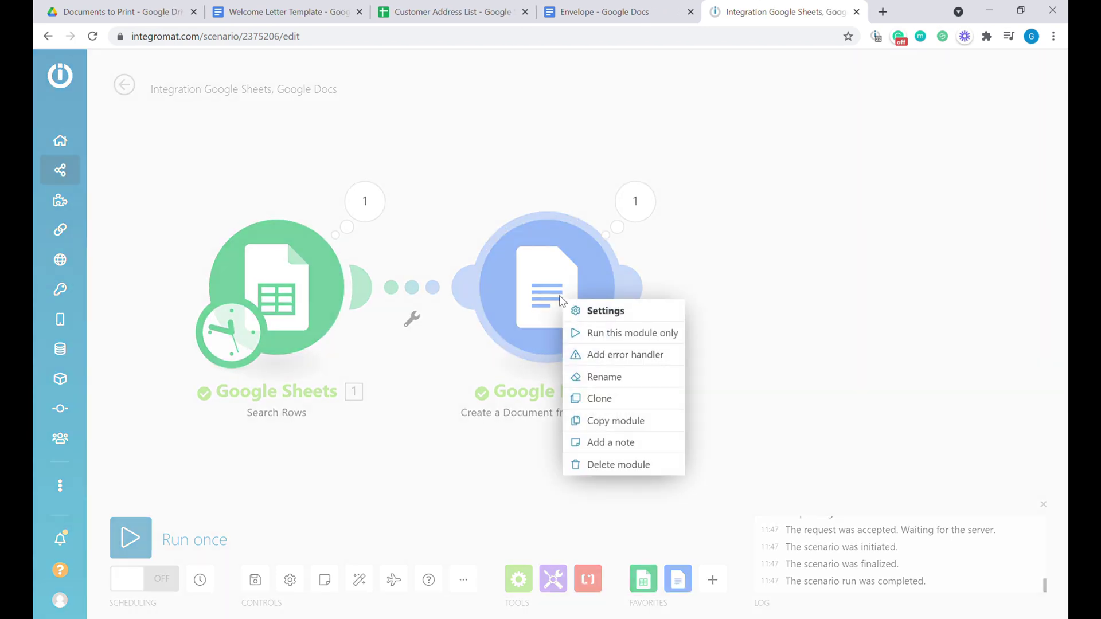
{"action": "left_click", "coordinate": [631, 399]}
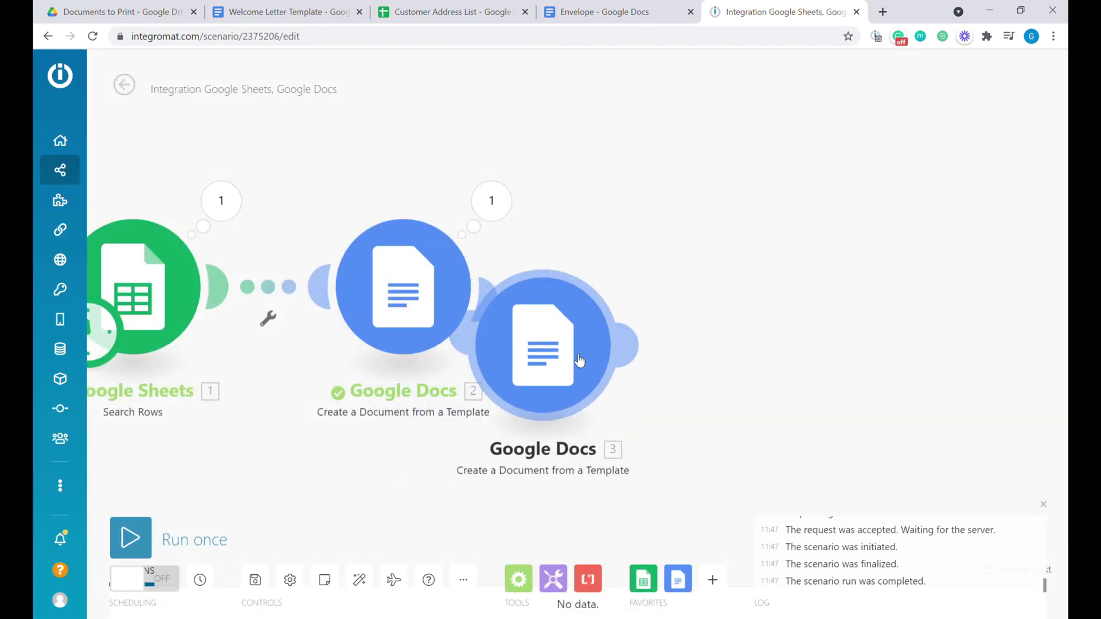
{"action": "left_click", "coordinate": [682, 295]}
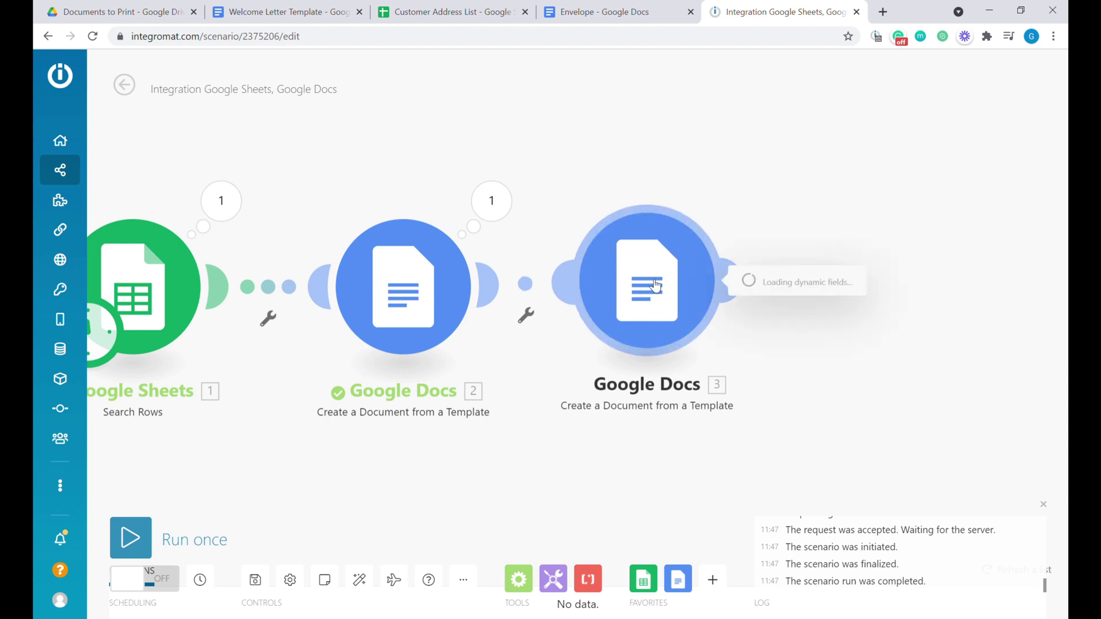
{"action": "left_click", "coordinate": [981, 351]}
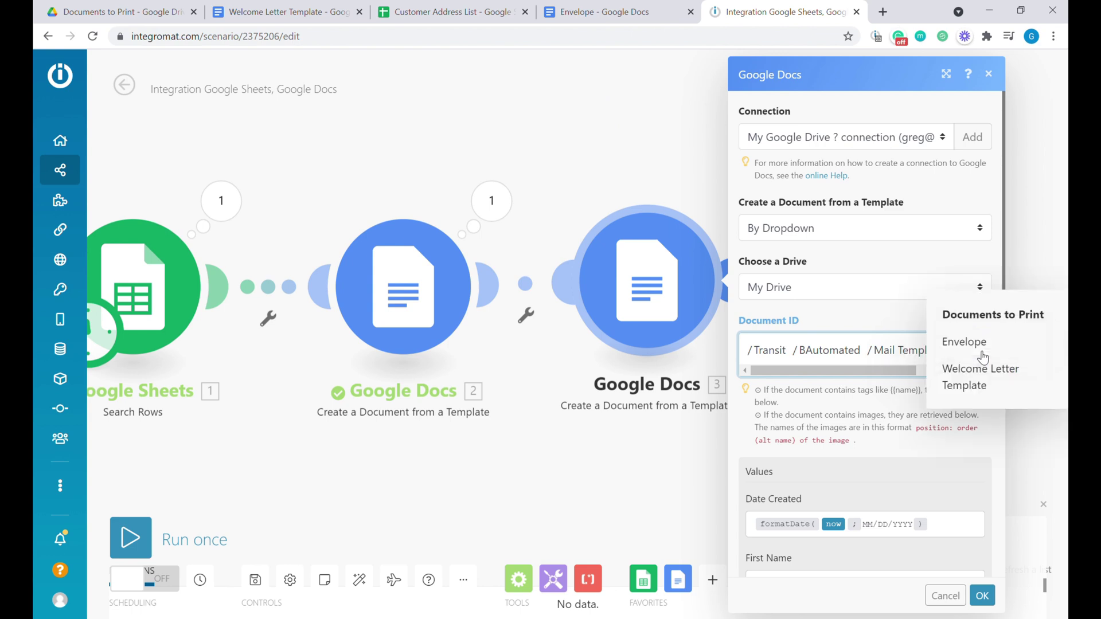
{"action": "left_click", "coordinate": [971, 343]}
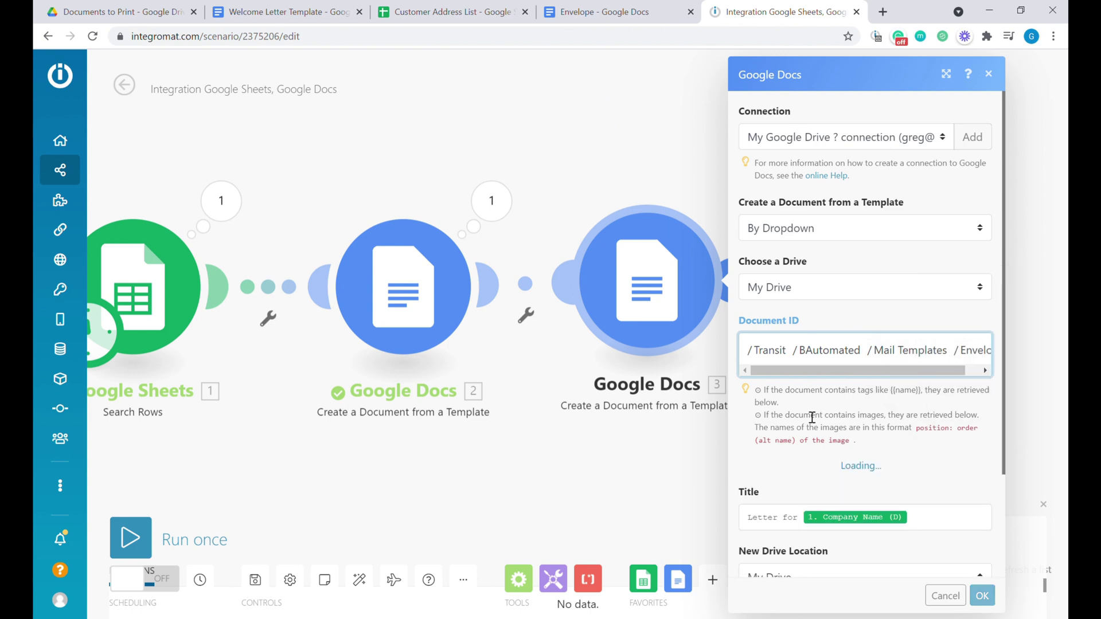
Map the sheet's First Name, Last Name, Address, City, State and Zip into the envelope fields.
{"action": "scroll", "coordinate": [816, 344], "scroll_direction": "down", "scroll_amount": 5}
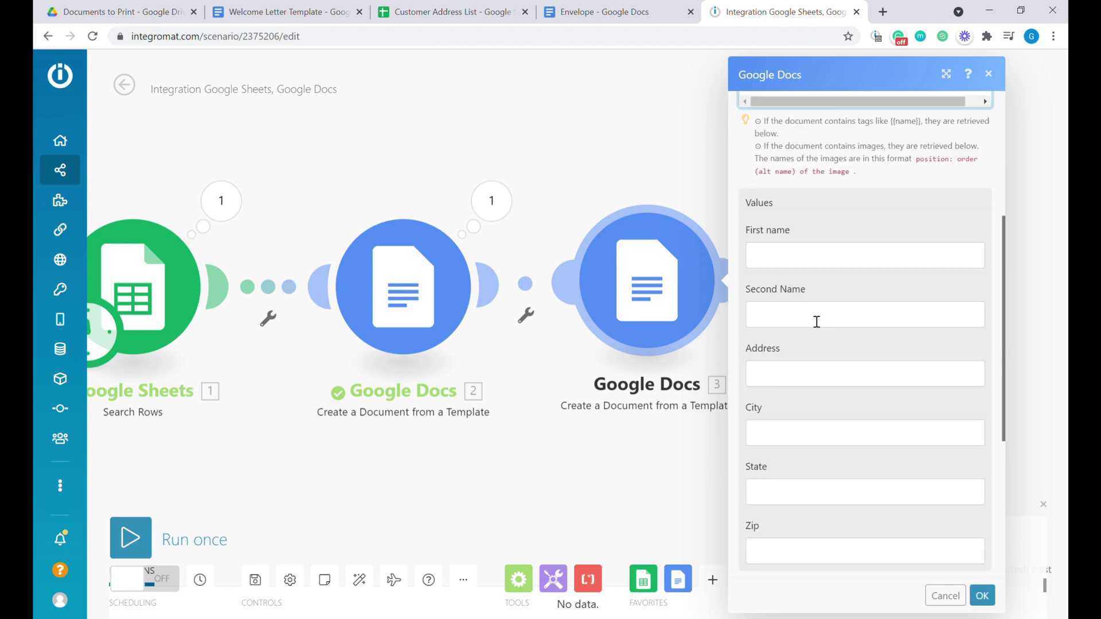
{"action": "left_click", "coordinate": [803, 265]}
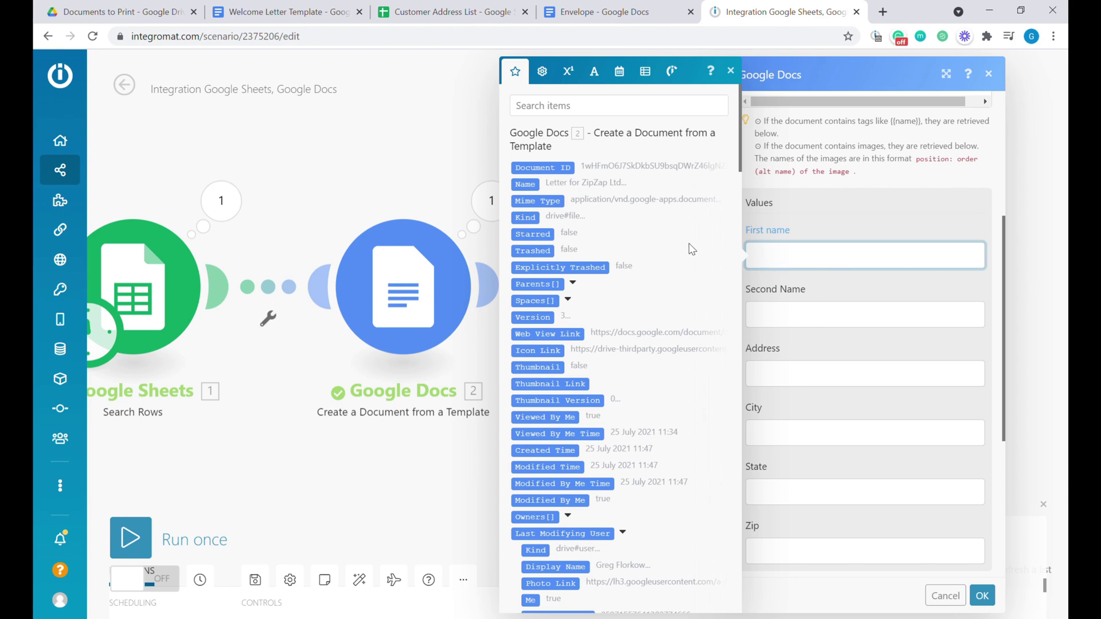
{"action": "scroll", "coordinate": [689, 244], "scroll_direction": "down", "scroll_amount": 10}
{"action": "scroll", "coordinate": [644, 346], "scroll_direction": "down", "scroll_amount": 10}
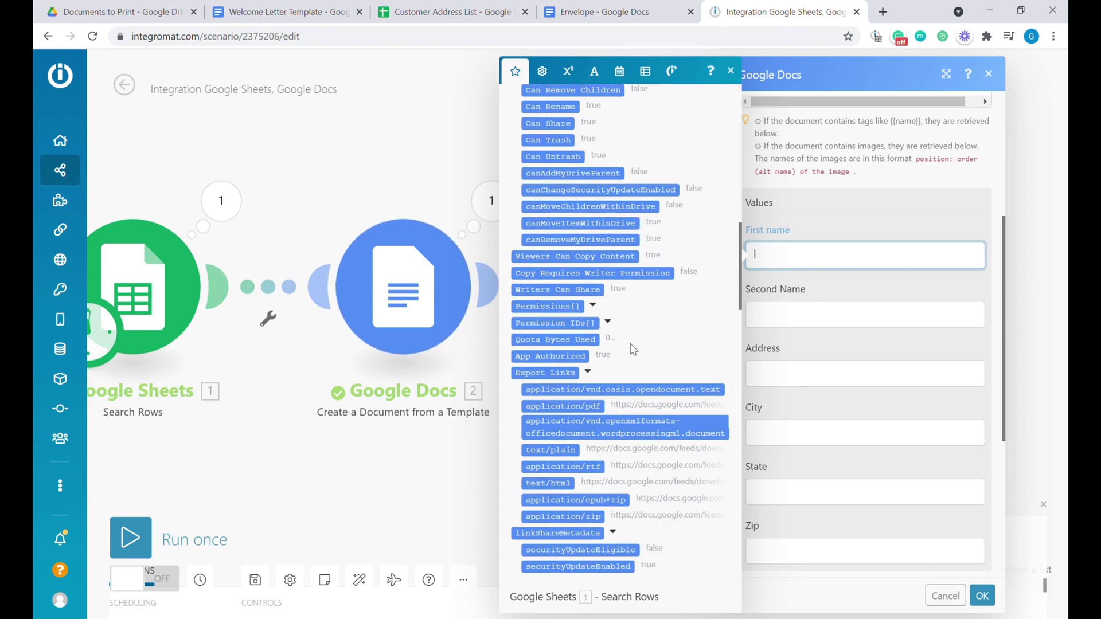
{"action": "scroll", "coordinate": [629, 345], "scroll_direction": "up", "scroll_amount": 3}
{"action": "left_click", "coordinate": [547, 240]}
{"action": "left_click_drag", "start_coordinate": [547, 324], "coordinate": [802, 315]}
{"action": "left_click", "coordinate": [765, 373]}
{"action": "left_click", "coordinate": [544, 357]}
{"action": "key", "text": "Tab"}
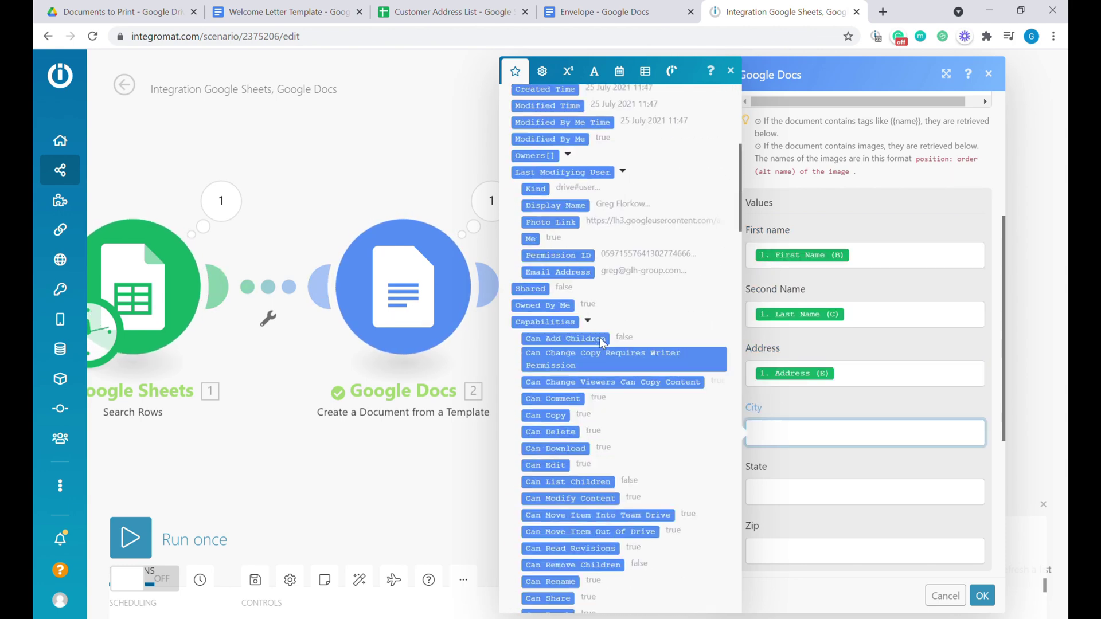
{"action": "left_click", "coordinate": [533, 303]}
{"action": "key", "text": "Tab"}
{"action": "left_click", "coordinate": [553, 268]}
{"action": "key", "text": "Tab"}
{"action": "left_click", "coordinate": [532, 252]}
{"action": "scroll", "coordinate": [860, 374], "scroll_direction": "down", "scroll_amount": 3}
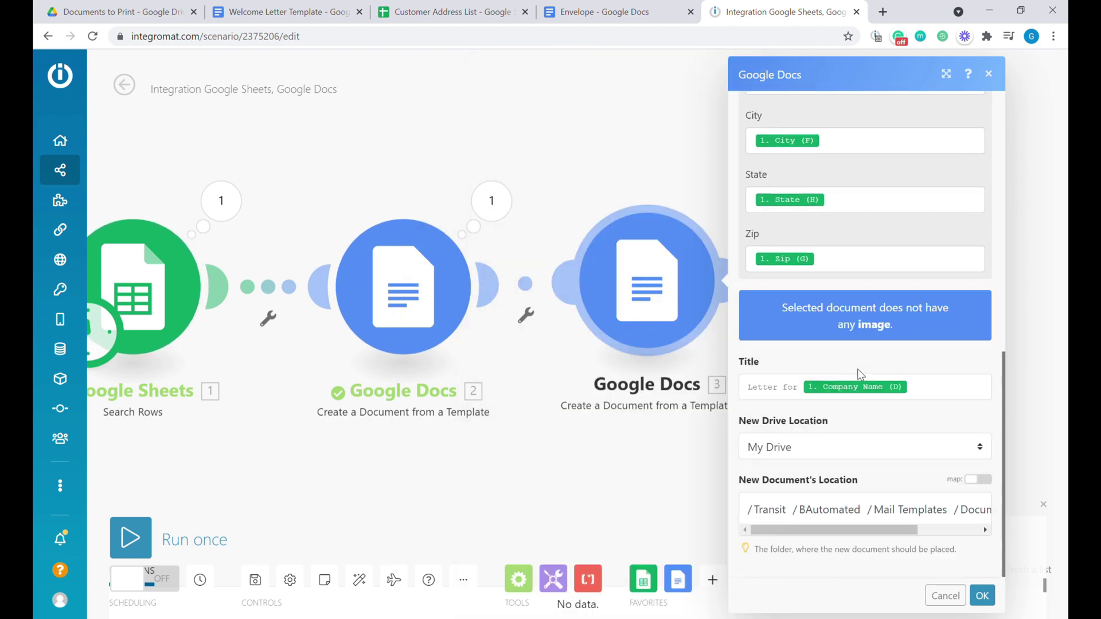
Retitle it 'Envelope for' Company Name, set its save folder, and confirm the module.
{"action": "left_click_drag", "start_coordinate": [800, 388], "coordinate": [688, 386]}
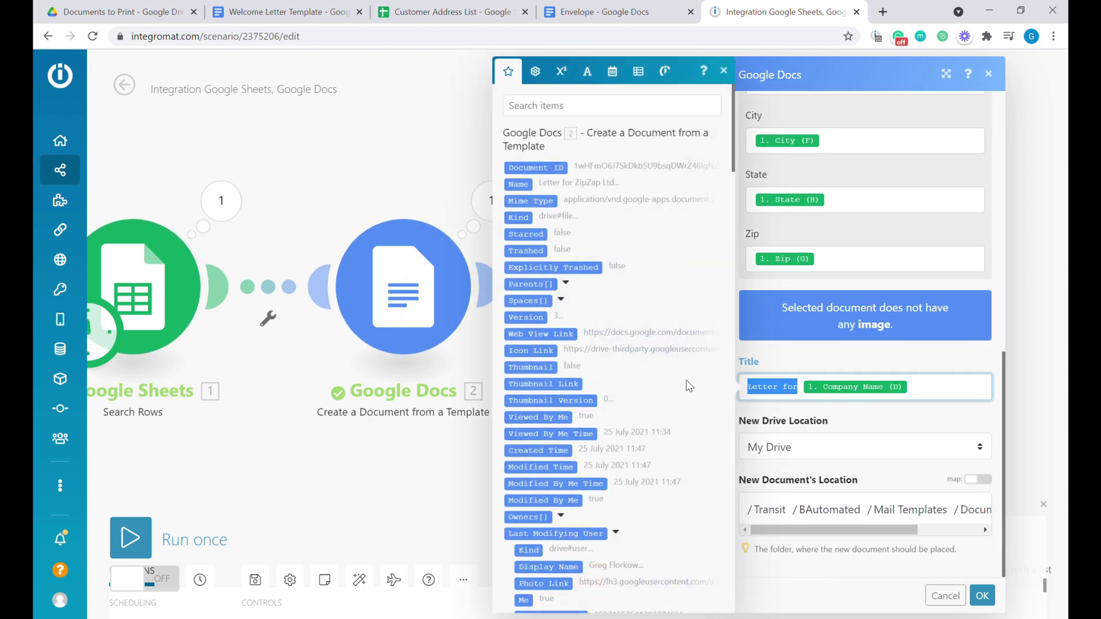
{"action": "type", "text": "Envelope for"}
{"action": "left_click", "coordinate": [875, 404]}
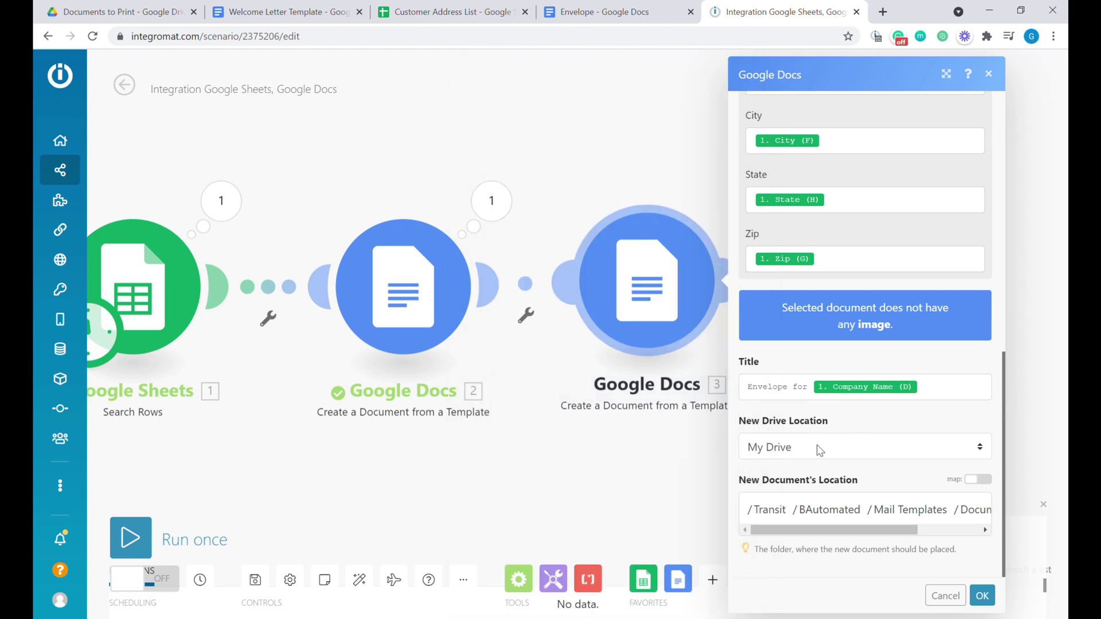
{"action": "left_click", "coordinate": [961, 518]}
{"action": "left_click", "coordinate": [982, 596]}
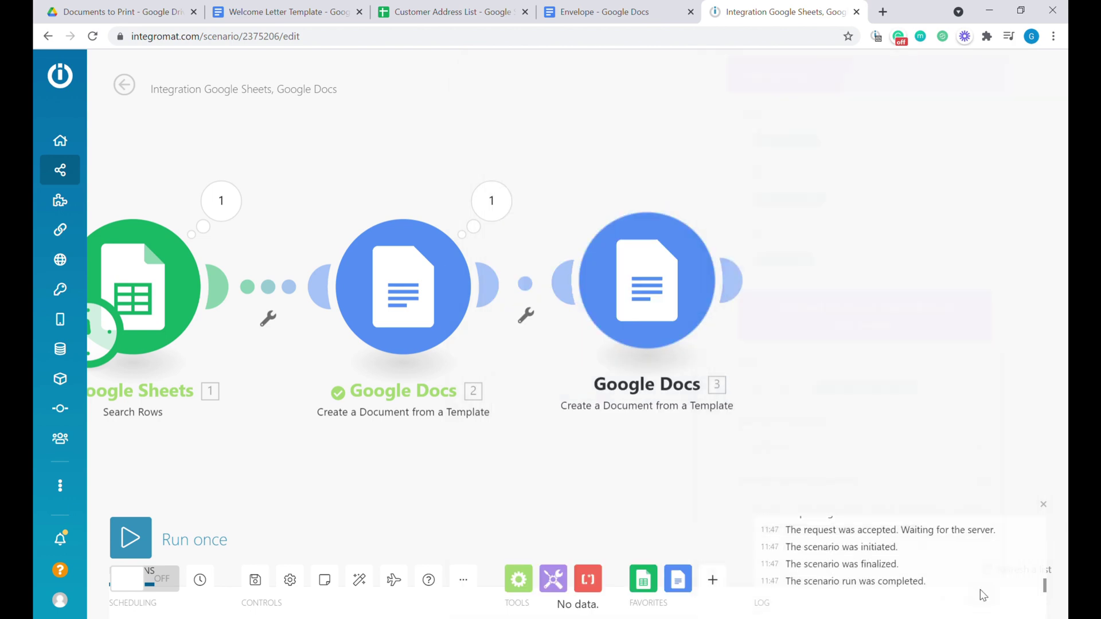
{"action": "scroll", "coordinate": [522, 449], "scroll_direction": "down", "scroll_amount": 2}
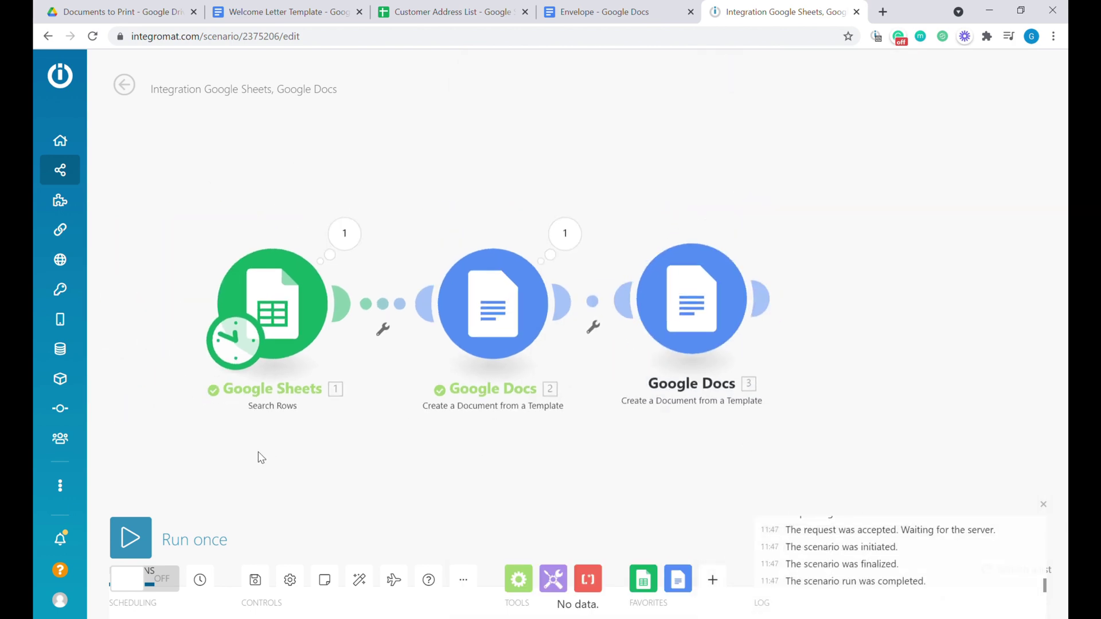
Run the scenario once and check 'Envelope for ZipZap Ltd' holds the customer's name and address.
{"action": "left_click", "coordinate": [130, 538]}
{"action": "scroll", "coordinate": [144, 355], "scroll_direction": "up", "scroll_amount": 1}
{"action": "left_click", "coordinate": [132, 7]}
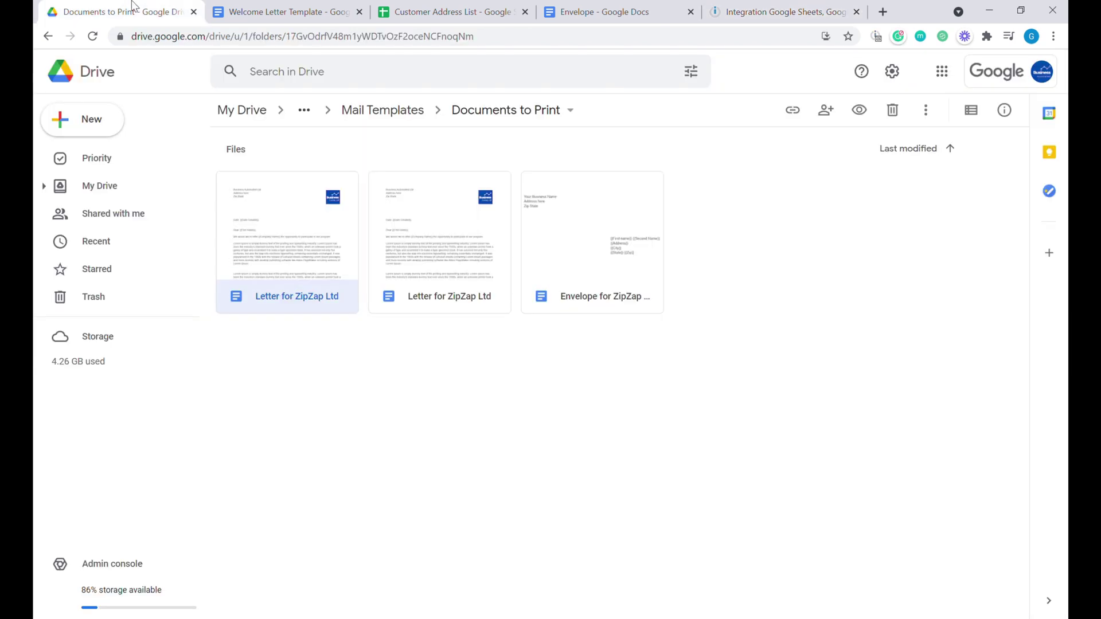
{"action": "left_click", "coordinate": [425, 402]}
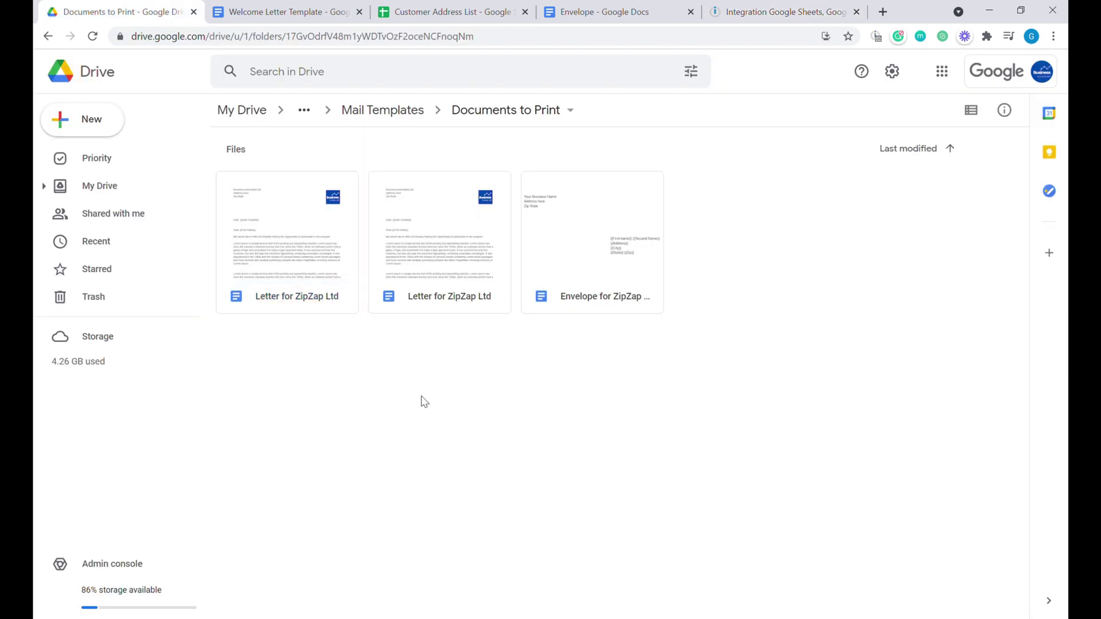
{"action": "left_click", "coordinate": [427, 267]}
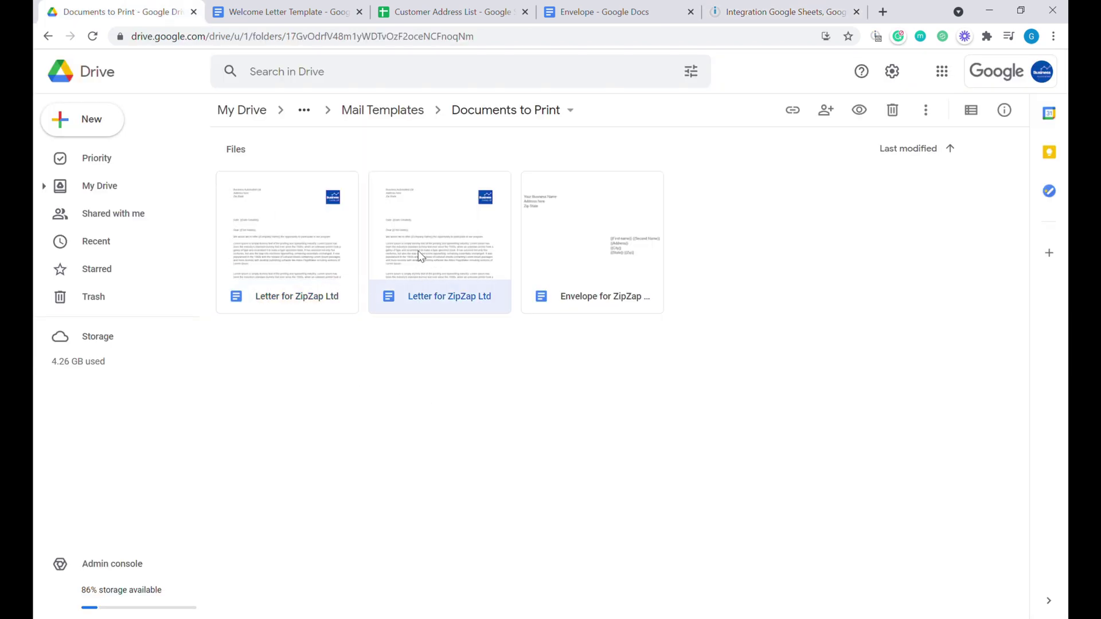
{"action": "double_click", "coordinate": [585, 256]}
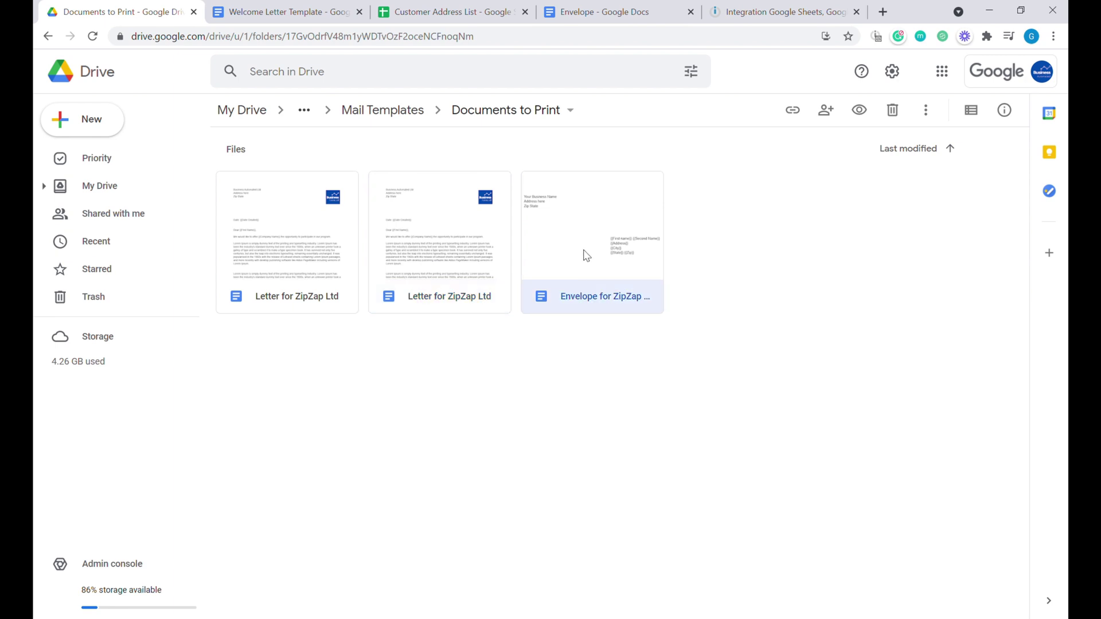
{"action": "left_click_drag", "start_coordinate": [628, 393], "coordinate": [529, 318]}
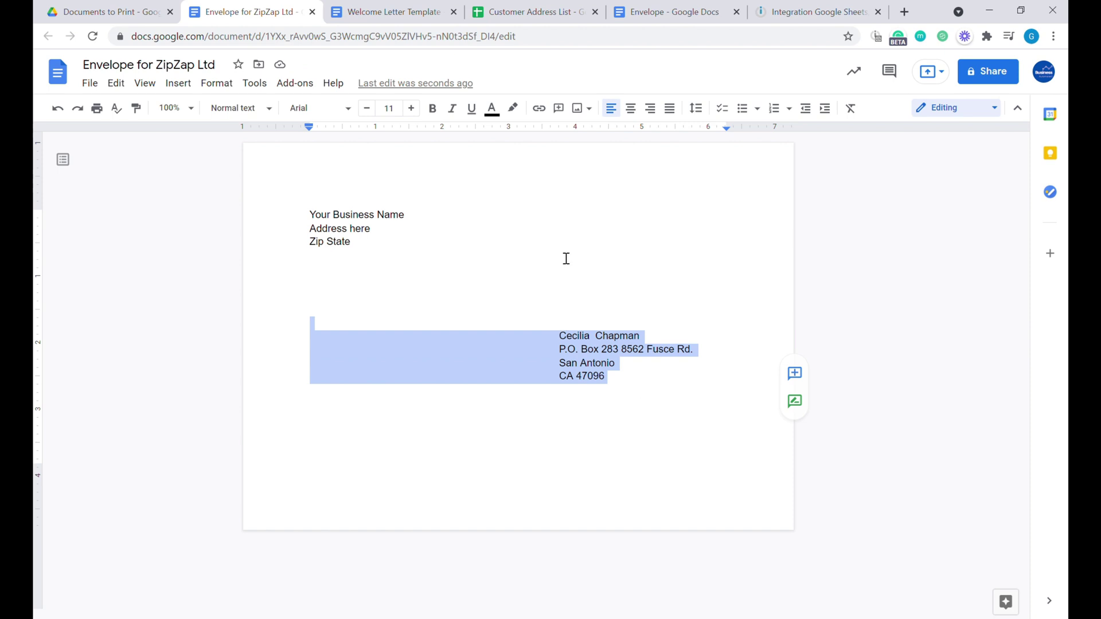
{"action": "left_click", "coordinate": [531, 11]}
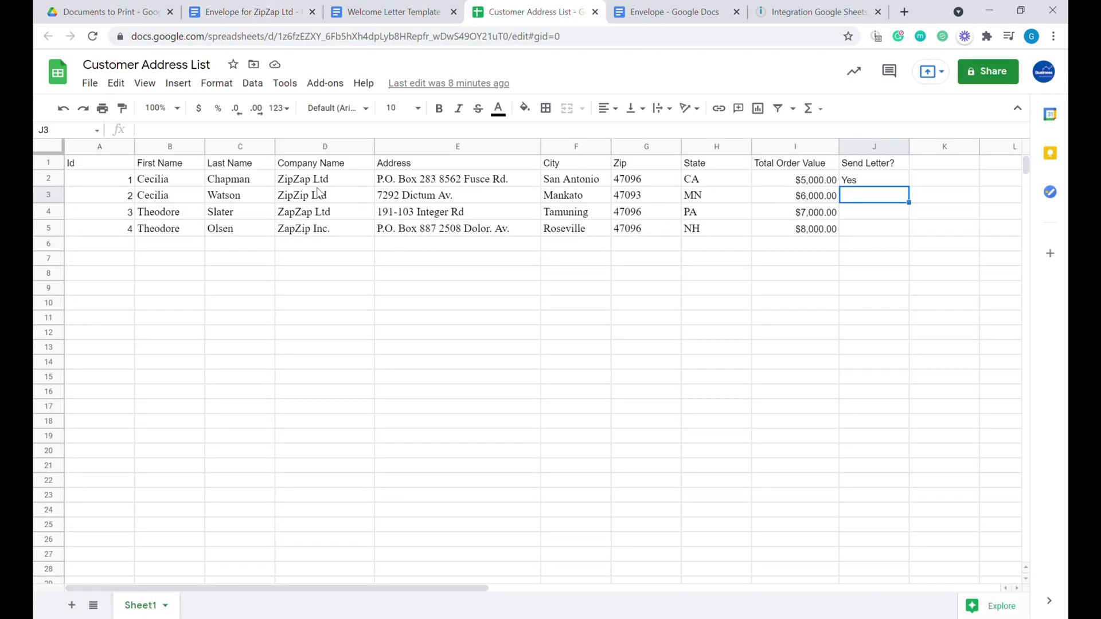
Review the first customer row, then enter the header 'Status' in cell K1.
{"action": "left_click_drag", "start_coordinate": [148, 182], "coordinate": [711, 188]}
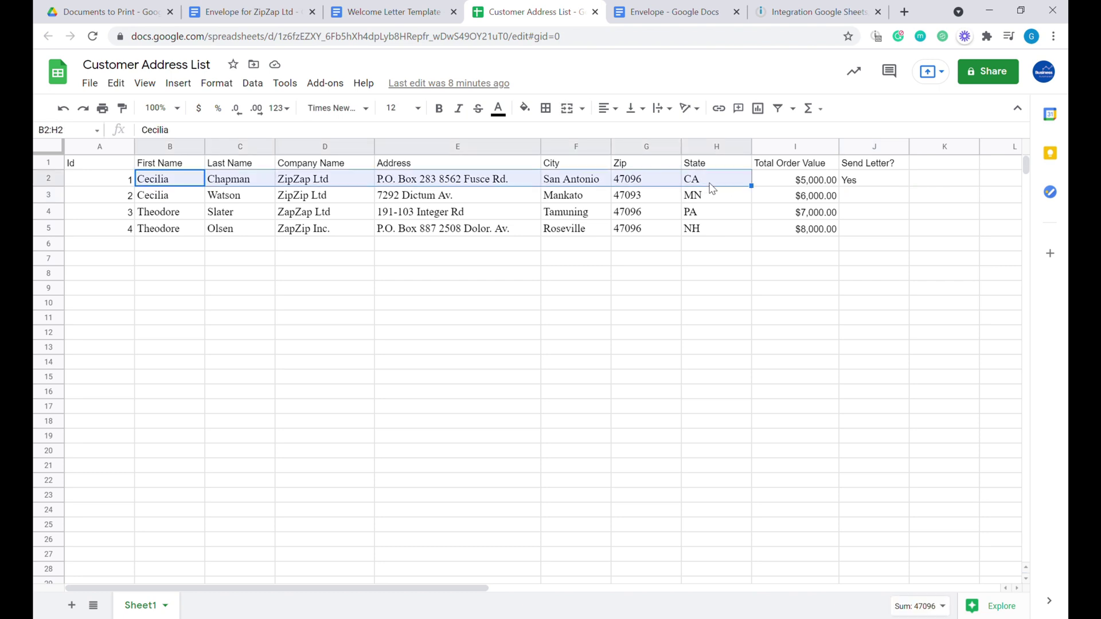
{"action": "left_click", "coordinate": [863, 187]}
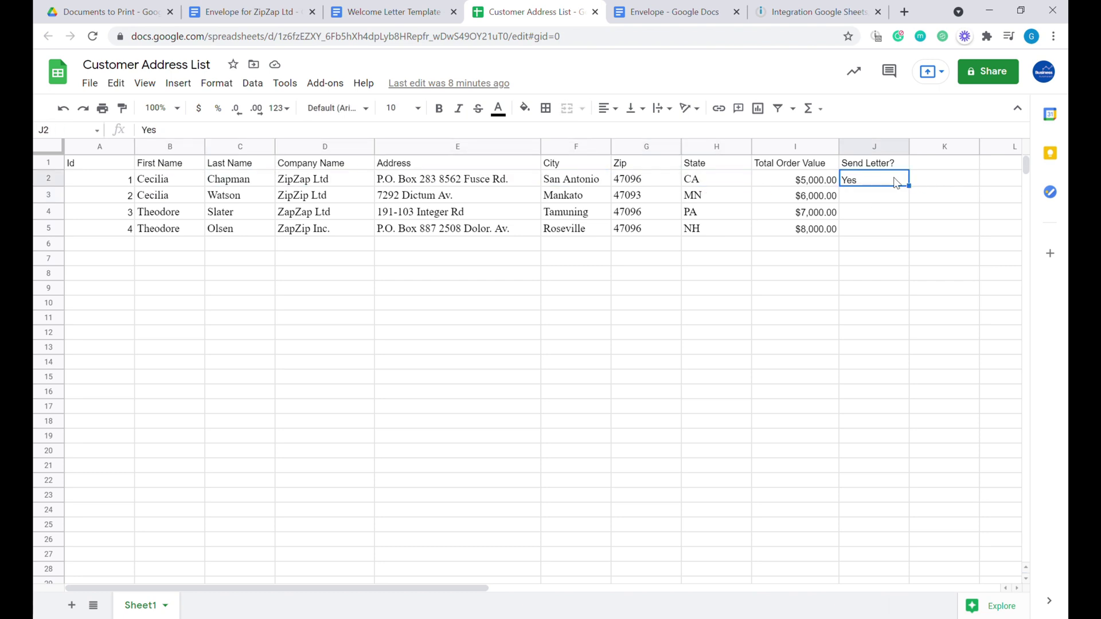
{"action": "left_click", "coordinate": [938, 166]}
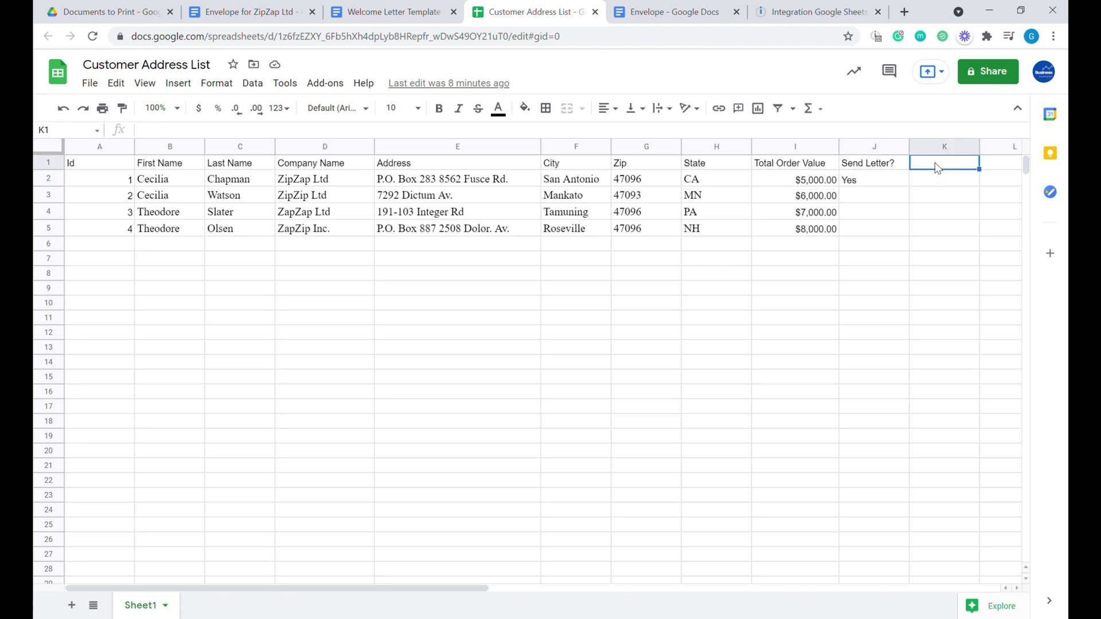
{"action": "type", "text": "Status"}
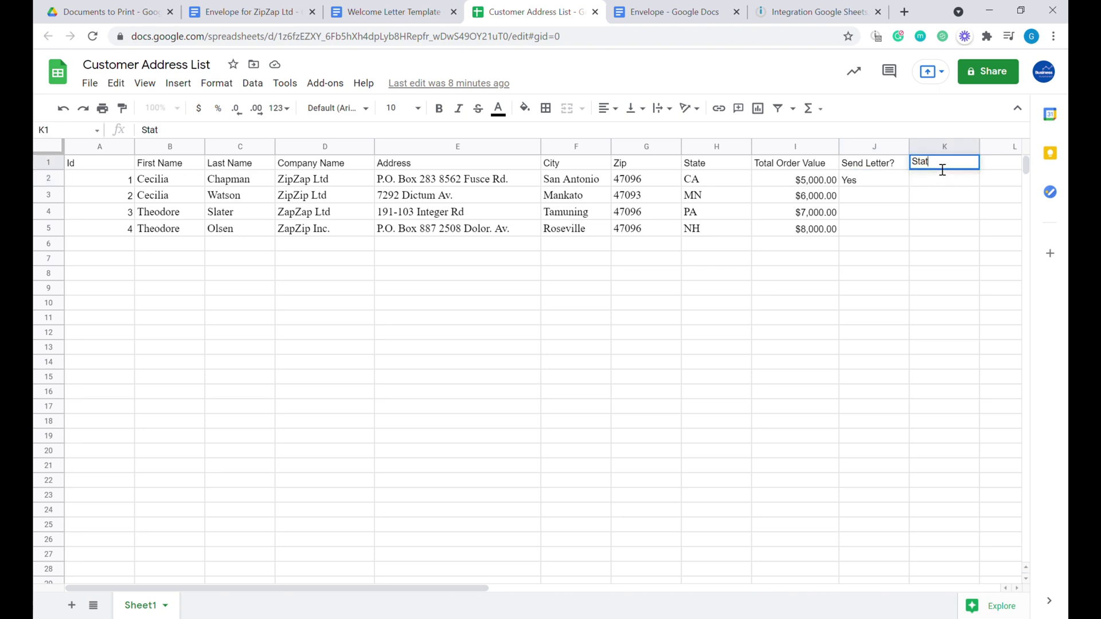
{"action": "key", "text": "Return"}
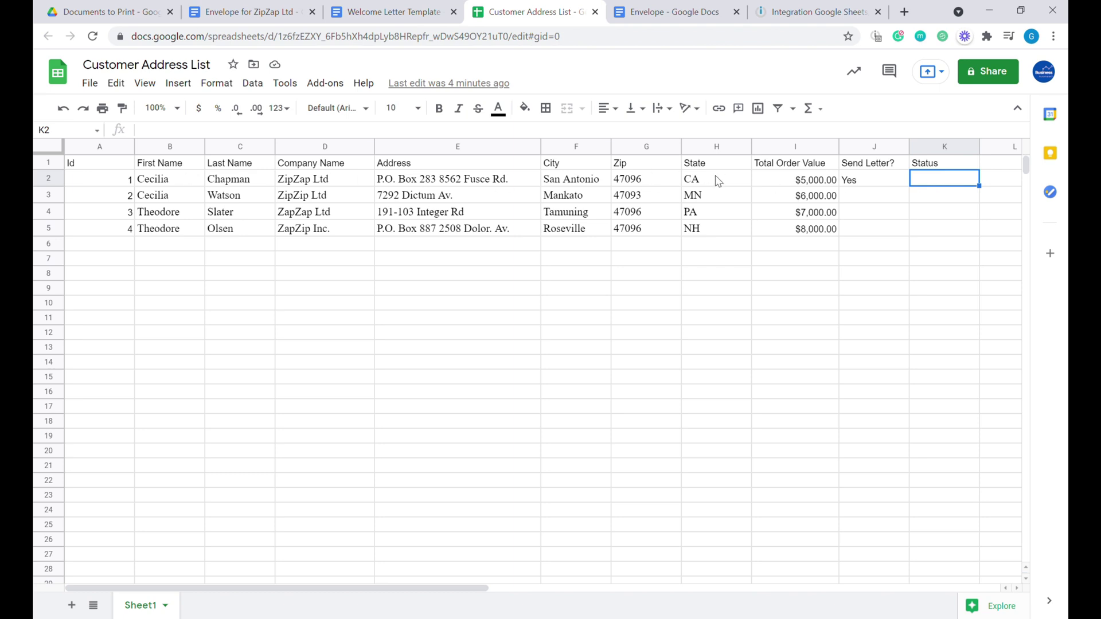
{"action": "left_click", "coordinate": [810, 12]}
Add a Google Sheets Update a Row module targeting Customer Address List, Sheet1.
{"action": "left_click", "coordinate": [596, 268]}
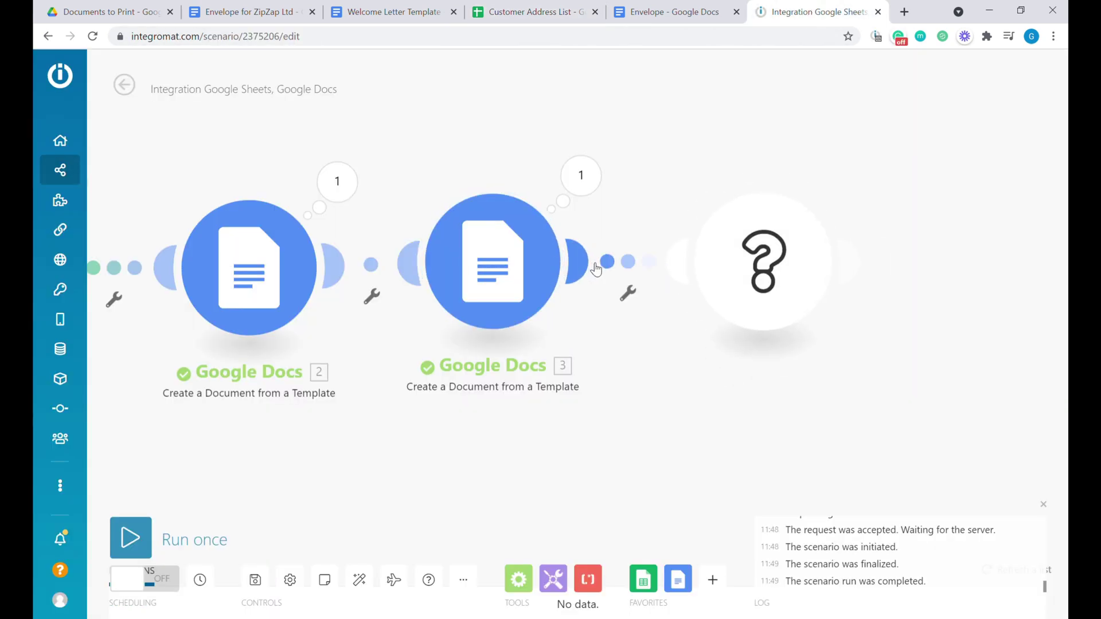
{"action": "left_click", "coordinate": [519, 211]}
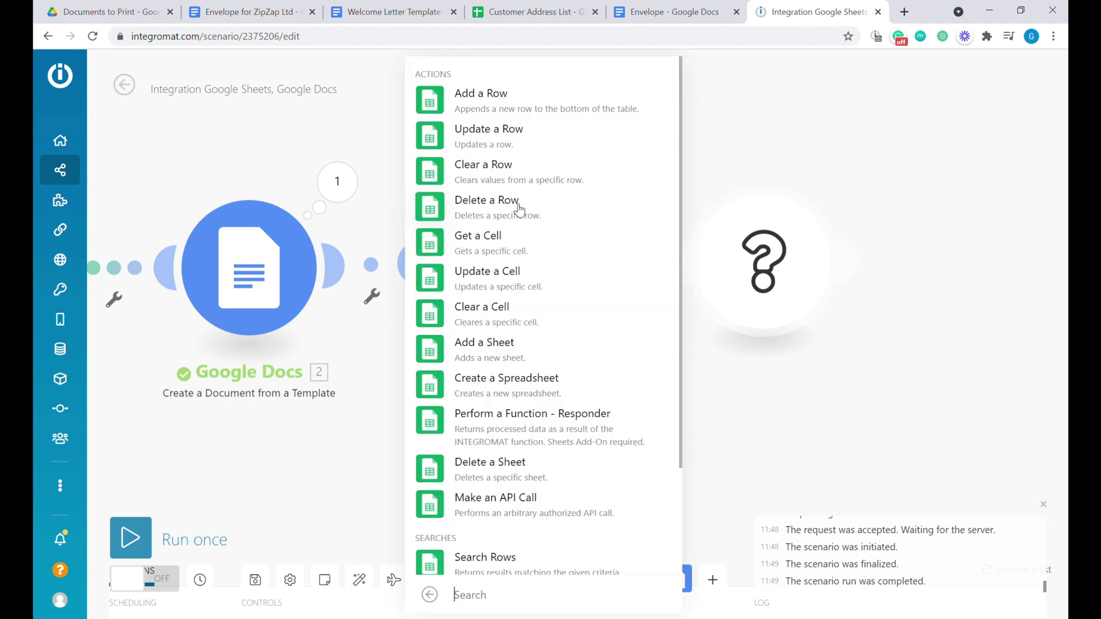
{"action": "left_click", "coordinate": [504, 138]}
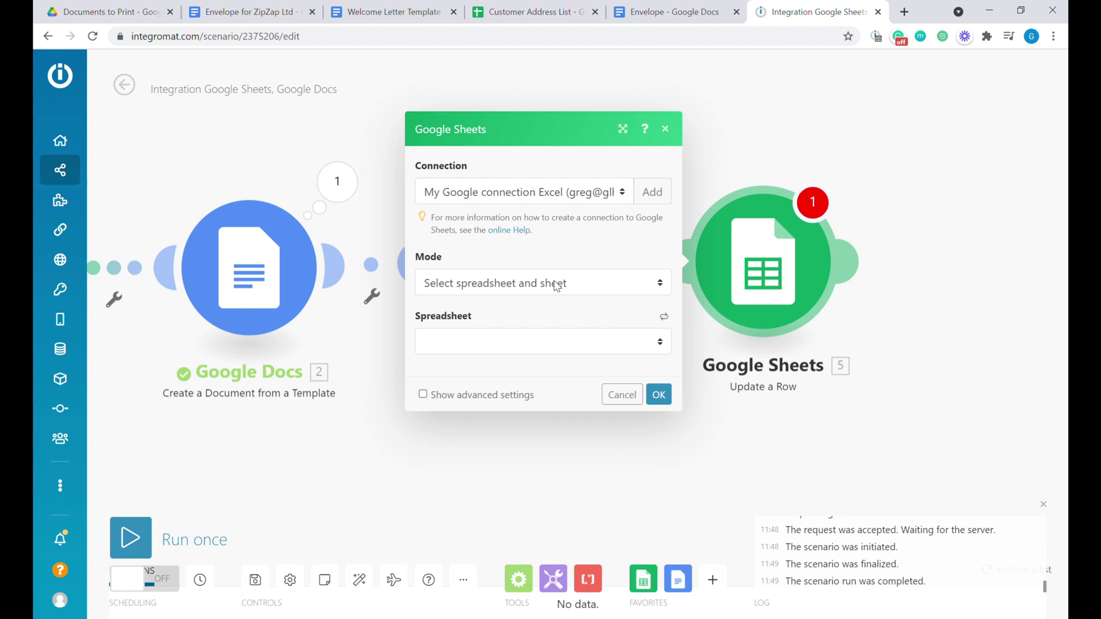
{"action": "left_click", "coordinate": [518, 283]}
{"action": "key", "text": "Tab"}
{"action": "key", "text": "Down"}
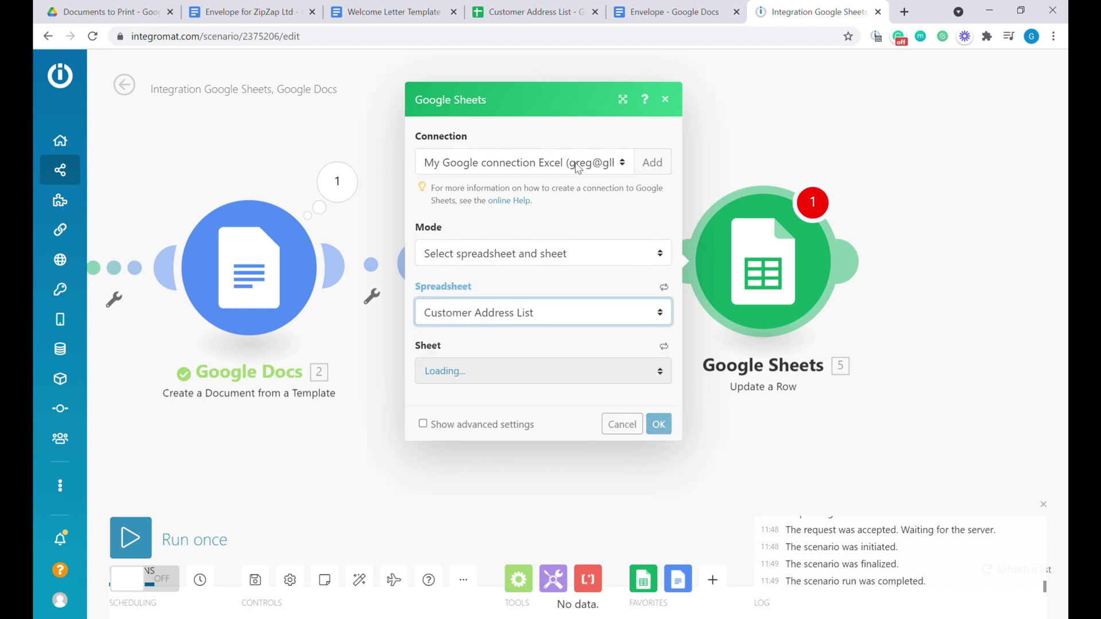
{"action": "key", "text": "Tab"}
{"action": "key", "text": "Down"}
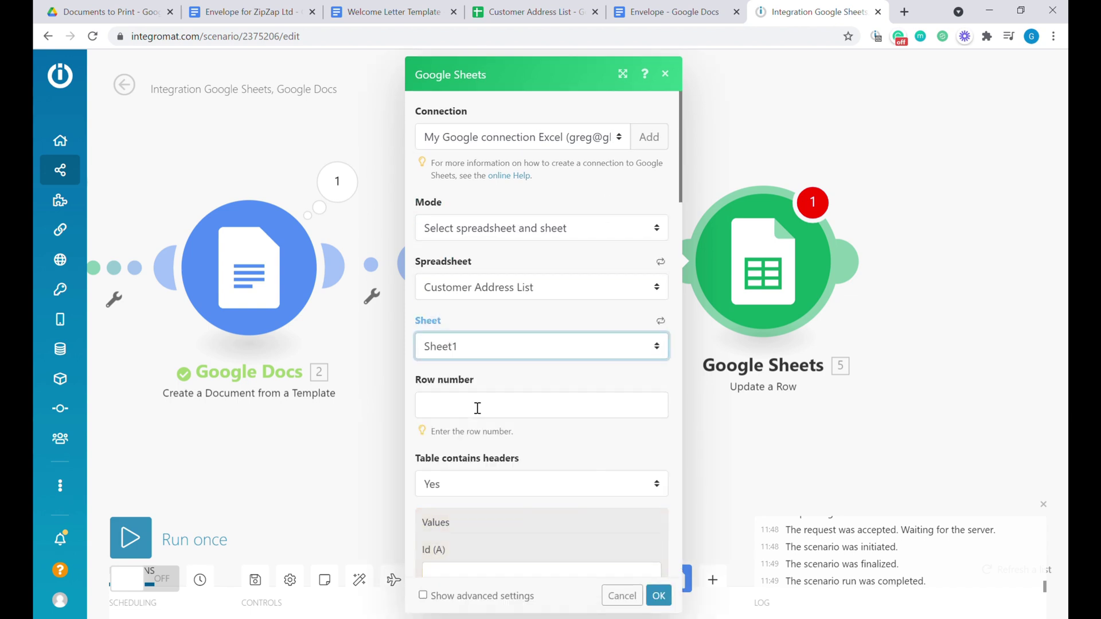
Map the found row's Row number, set Status (K) to Done, save, and run once.
{"action": "left_click", "coordinate": [477, 408]}
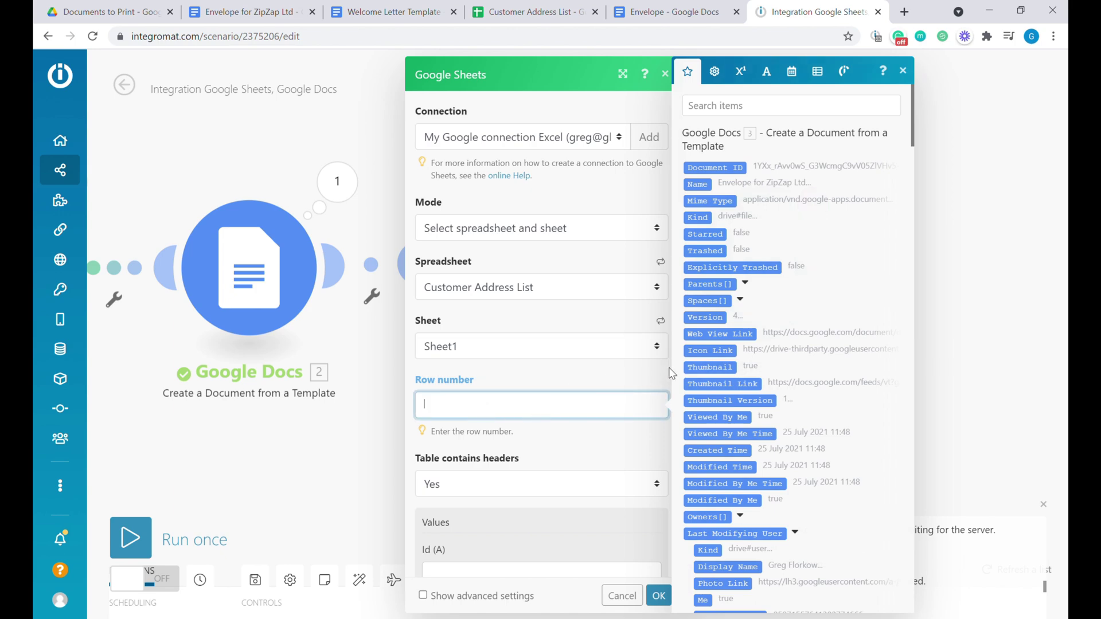
{"action": "scroll", "coordinate": [758, 383], "scroll_direction": "down", "scroll_amount": 15}
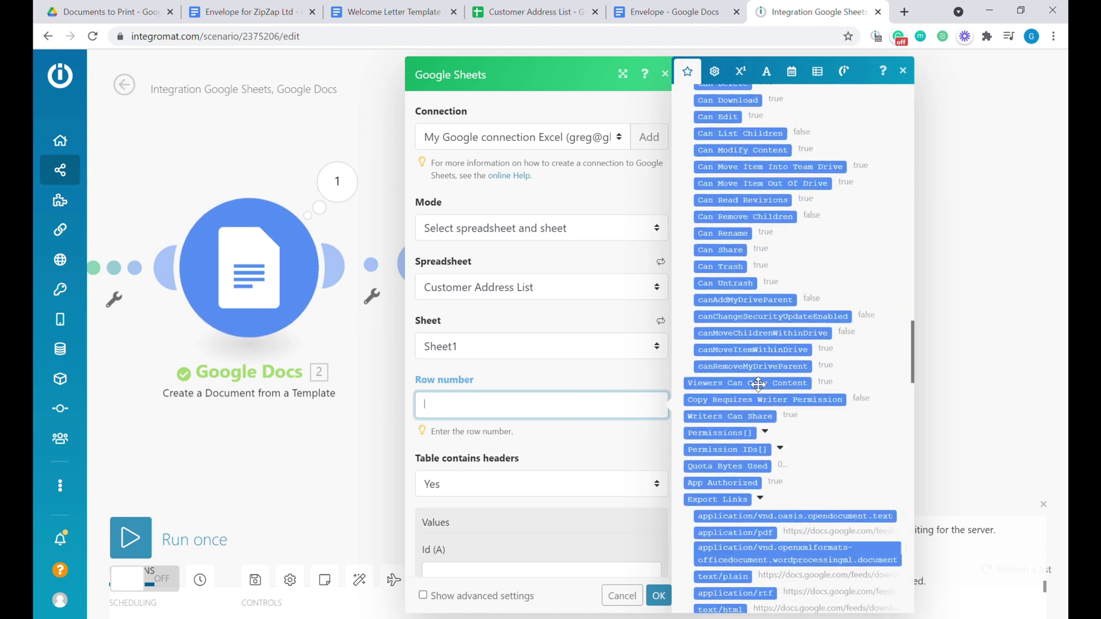
{"action": "scroll", "coordinate": [758, 383], "scroll_direction": "down", "scroll_amount": 10}
{"action": "scroll", "coordinate": [758, 378], "scroll_direction": "up", "scroll_amount": 5}
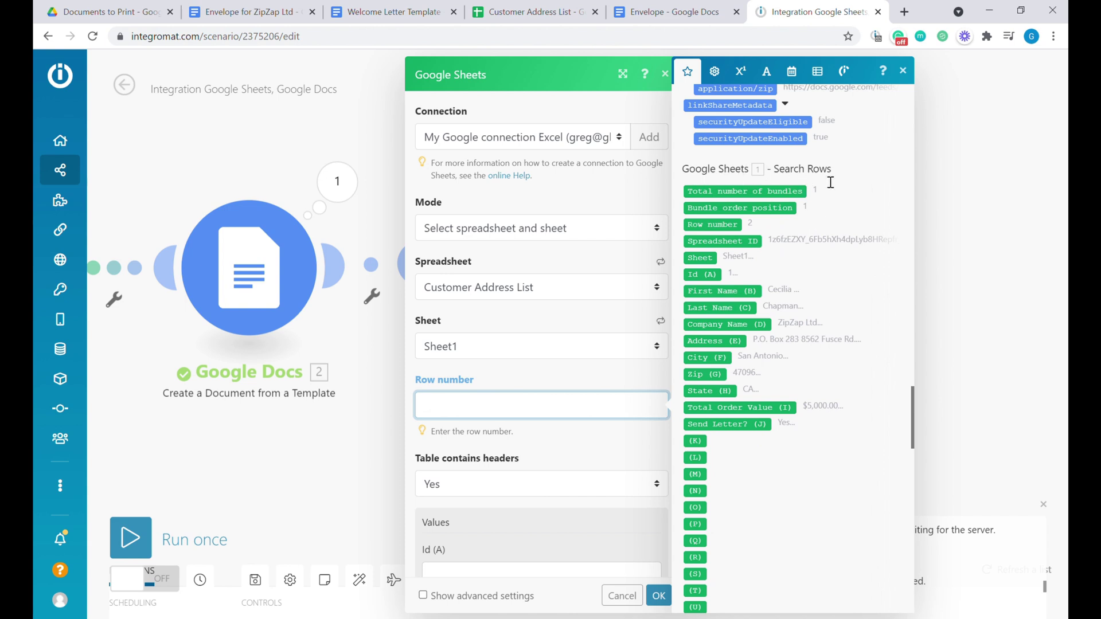
{"action": "left_click", "coordinate": [729, 231]}
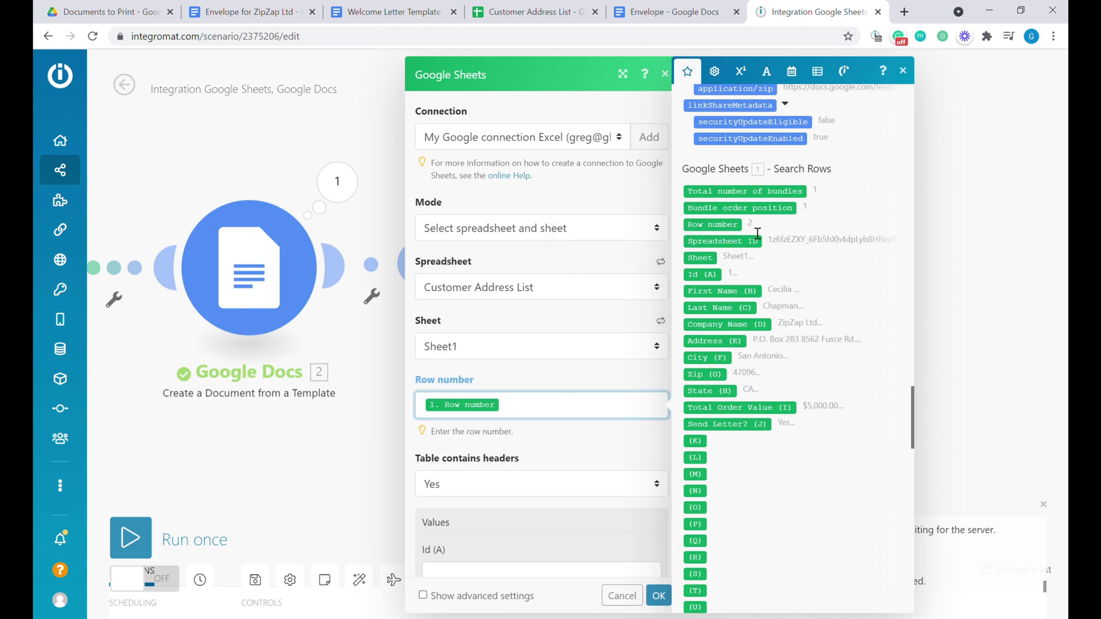
{"action": "scroll", "coordinate": [549, 321], "scroll_direction": "down", "scroll_amount": 4}
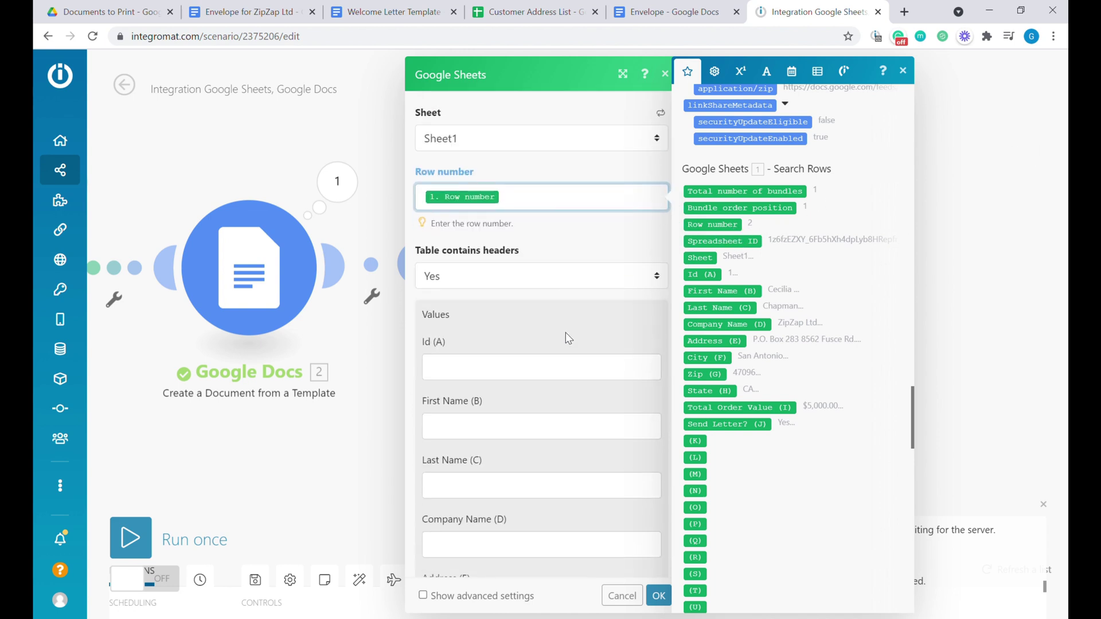
{"action": "scroll", "coordinate": [524, 350], "scroll_direction": "down", "scroll_amount": 12}
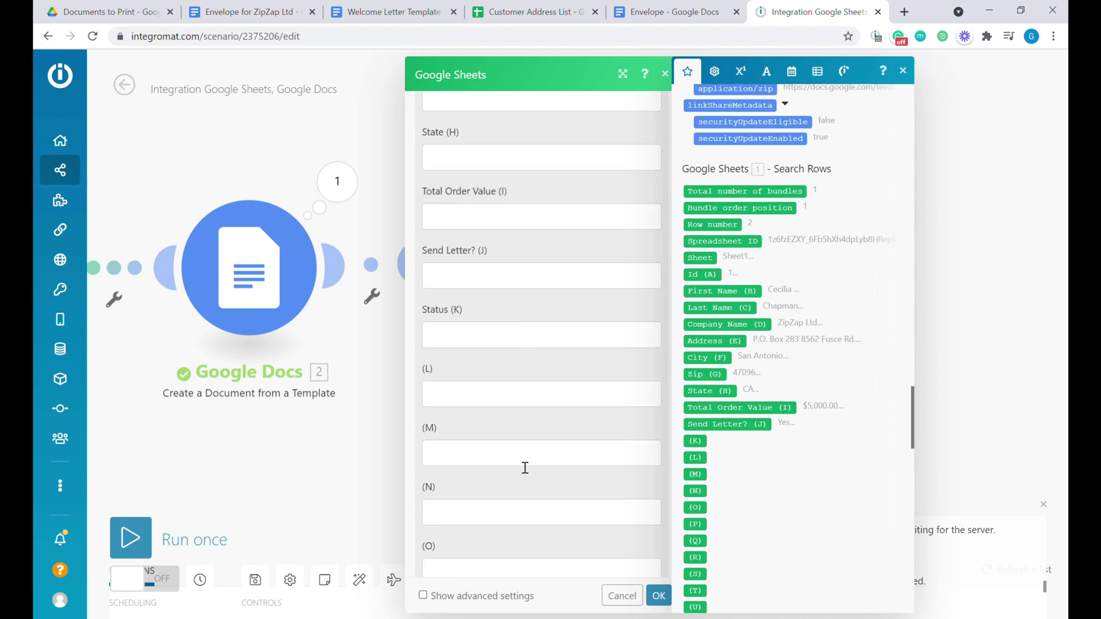
{"action": "left_click", "coordinate": [472, 333]}
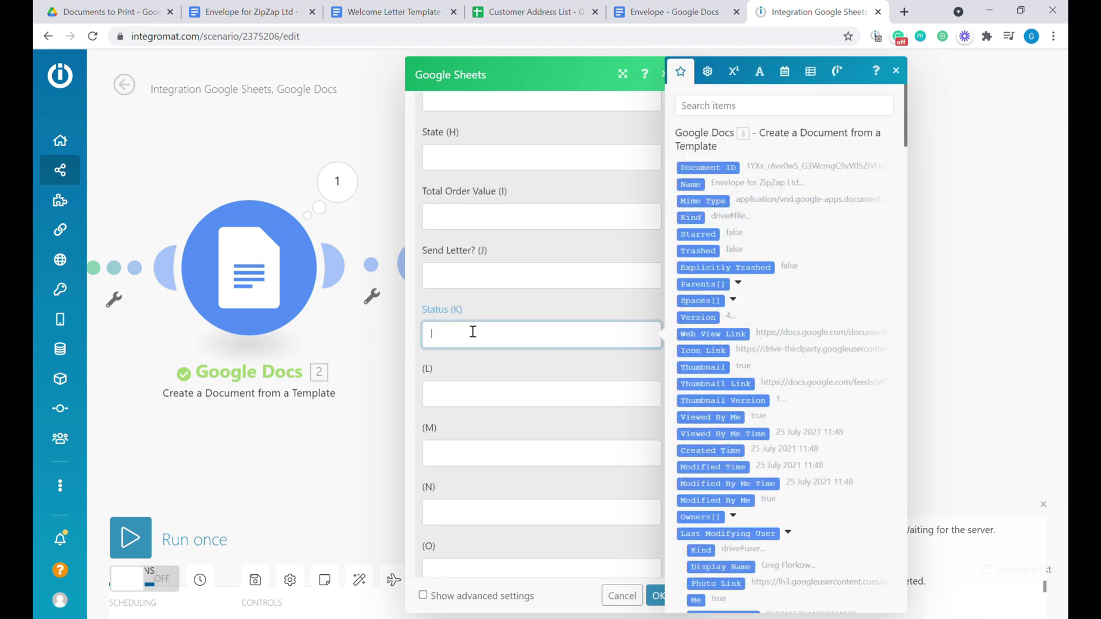
{"action": "left_click", "coordinate": [656, 596]}
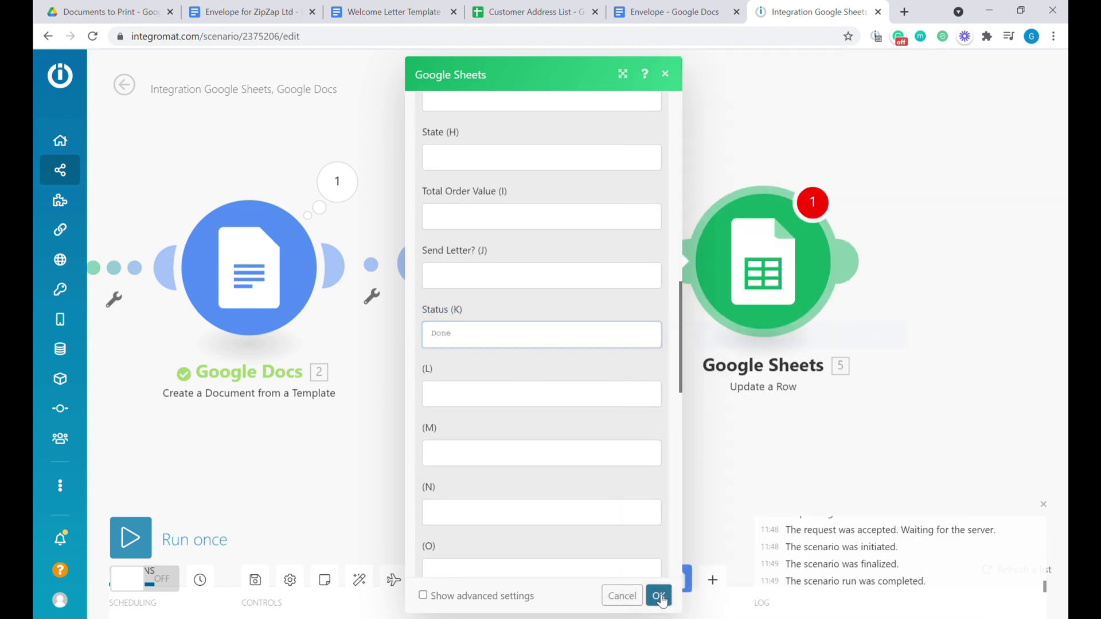
{"action": "left_click", "coordinate": [154, 545]}
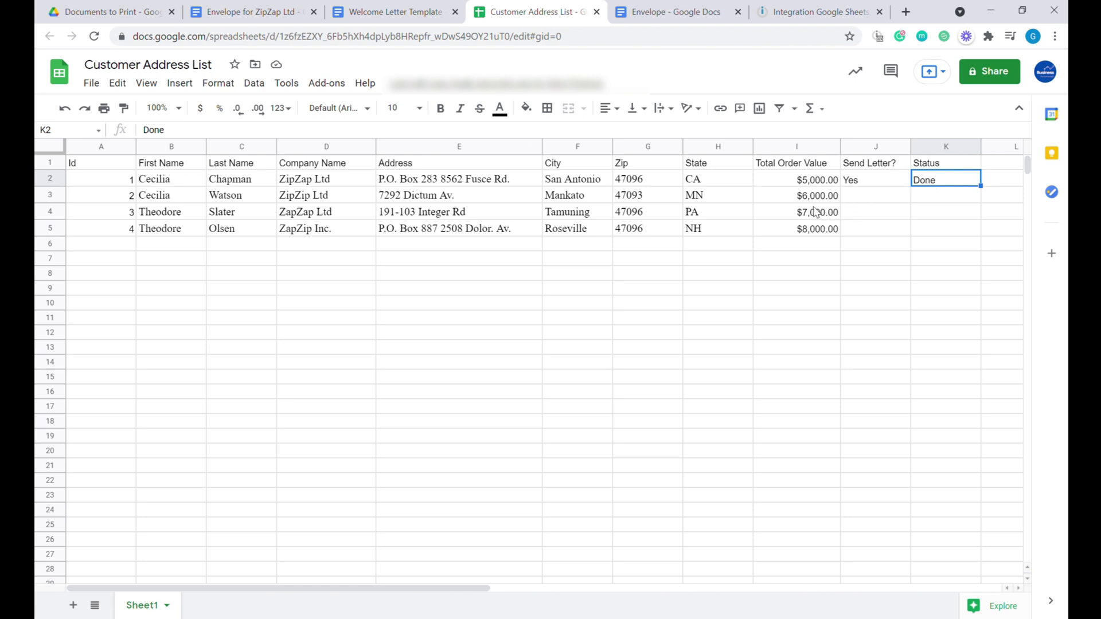
Confirm K2 now reads Done, then return to the Integromat scenario.
{"action": "left_click", "coordinate": [817, 18]}
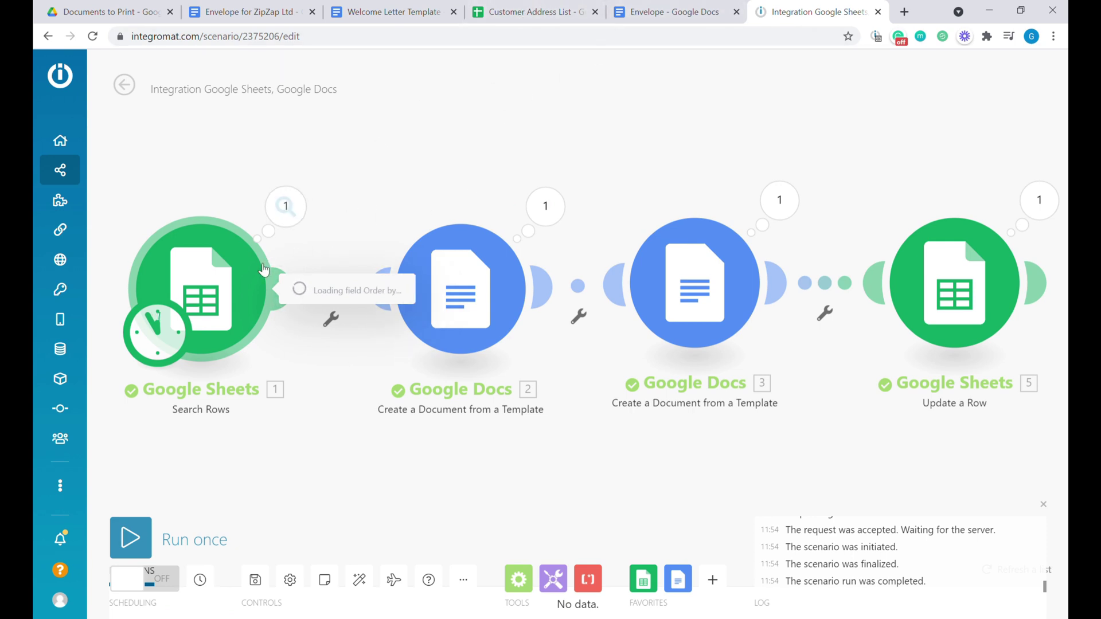
Add an AND rule 'Status (K) Does not exist' to Search Rows and rerun once.
{"action": "scroll", "coordinate": [418, 389], "scroll_direction": "down", "scroll_amount": 4}
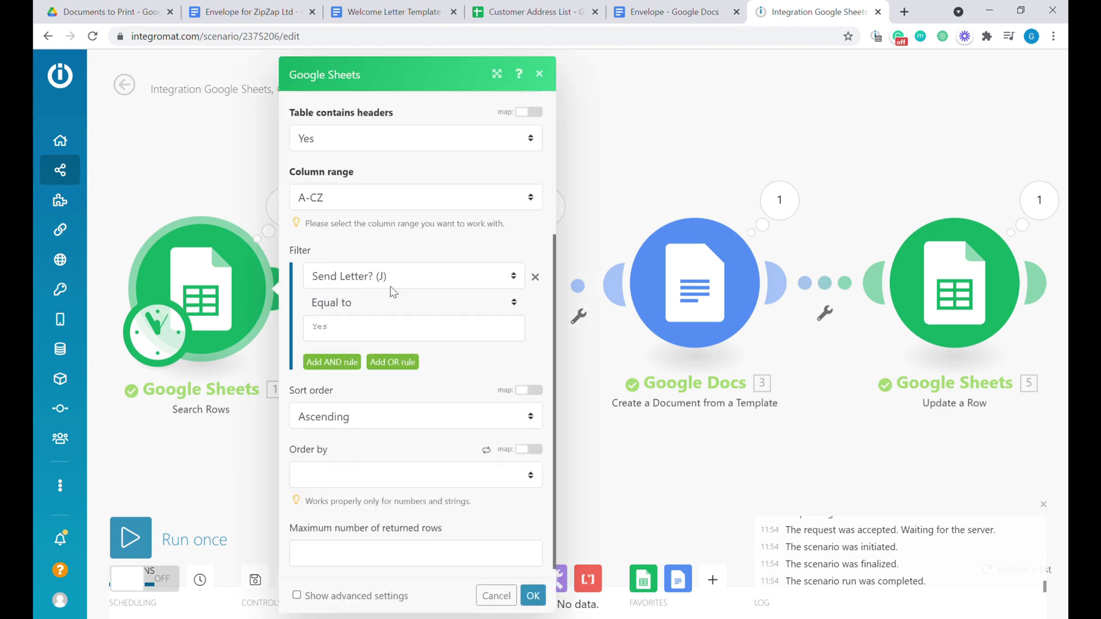
{"action": "left_click", "coordinate": [330, 362]}
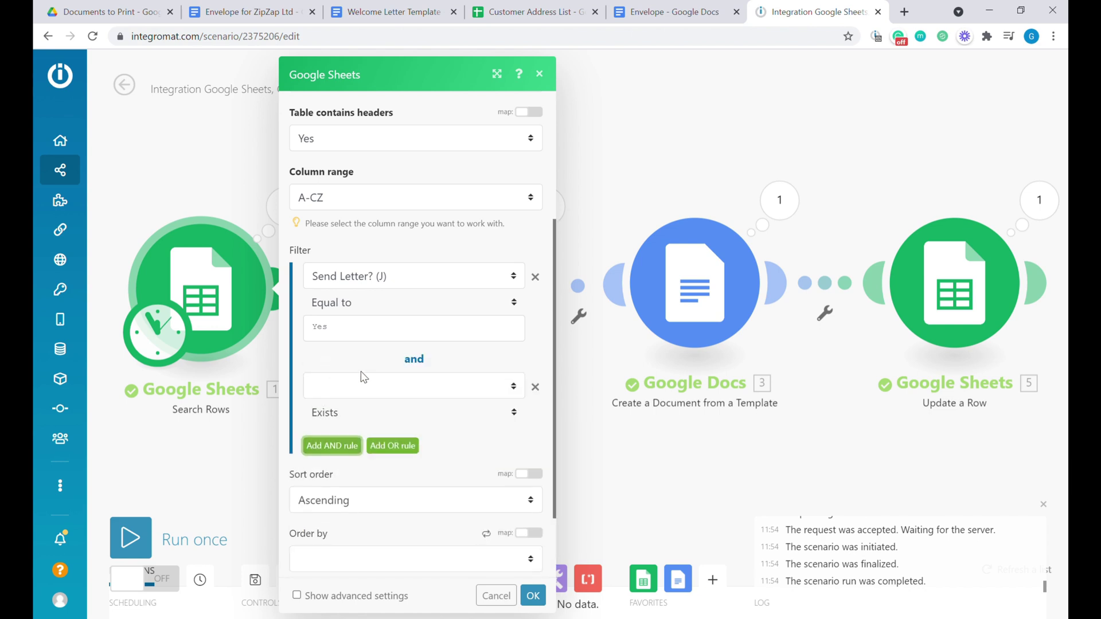
{"action": "left_click", "coordinate": [367, 570]}
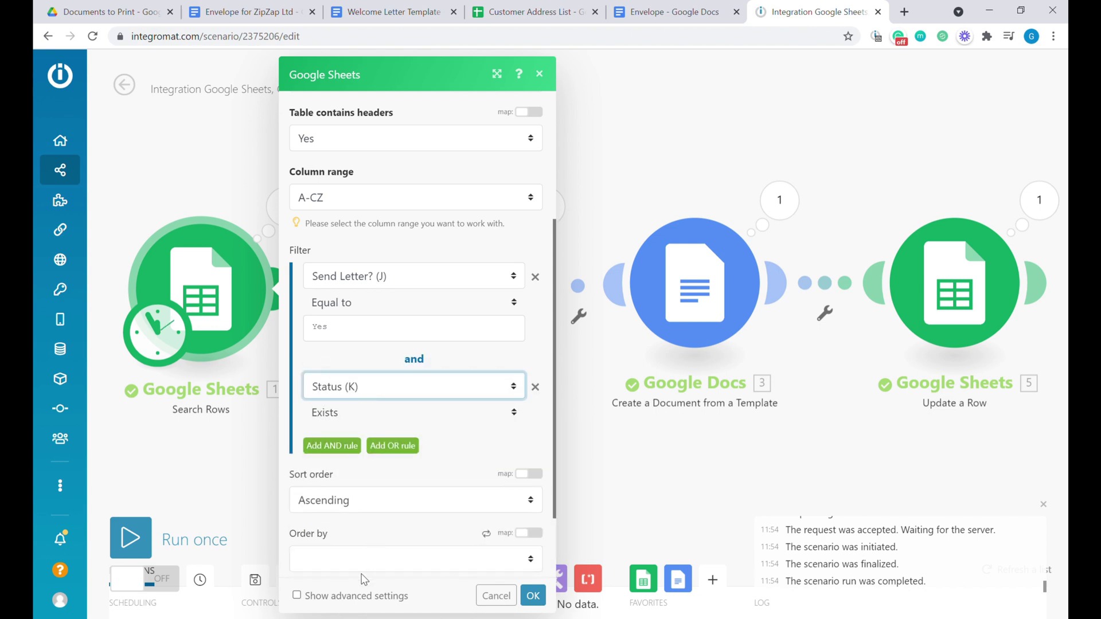
{"action": "left_click", "coordinate": [338, 411]}
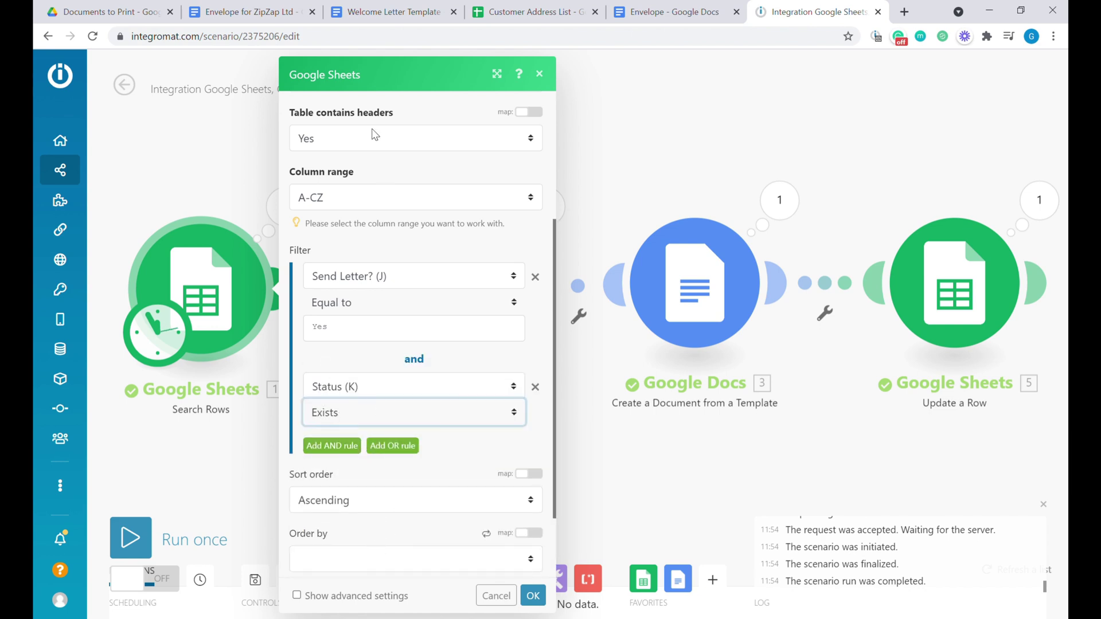
{"action": "key", "text": "Down"}
{"action": "left_click", "coordinate": [533, 595]}
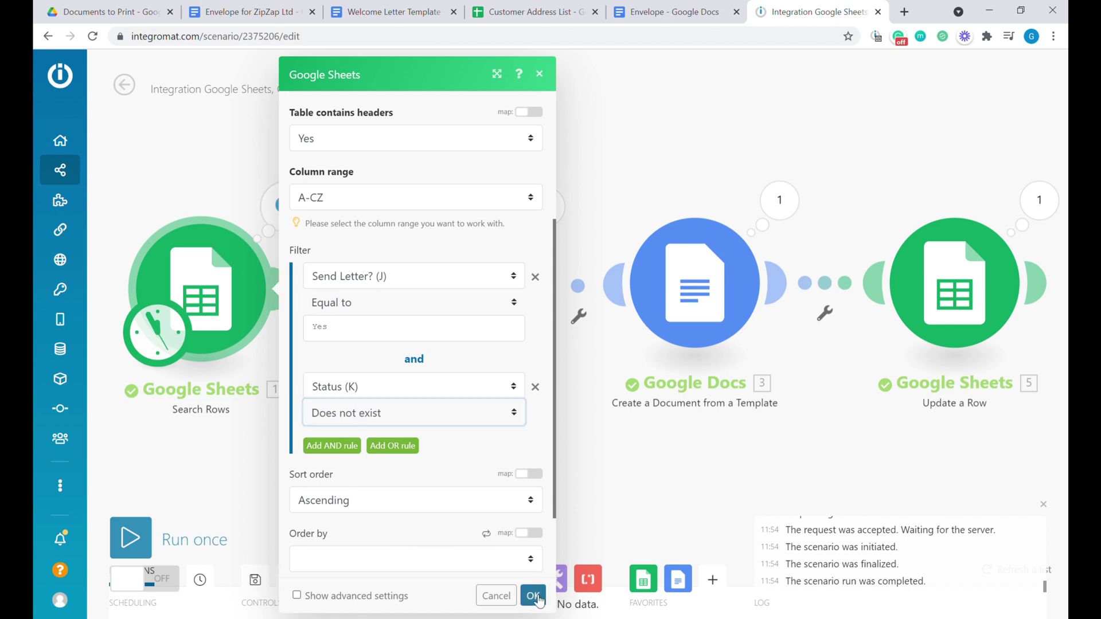
{"action": "left_click", "coordinate": [142, 545]}
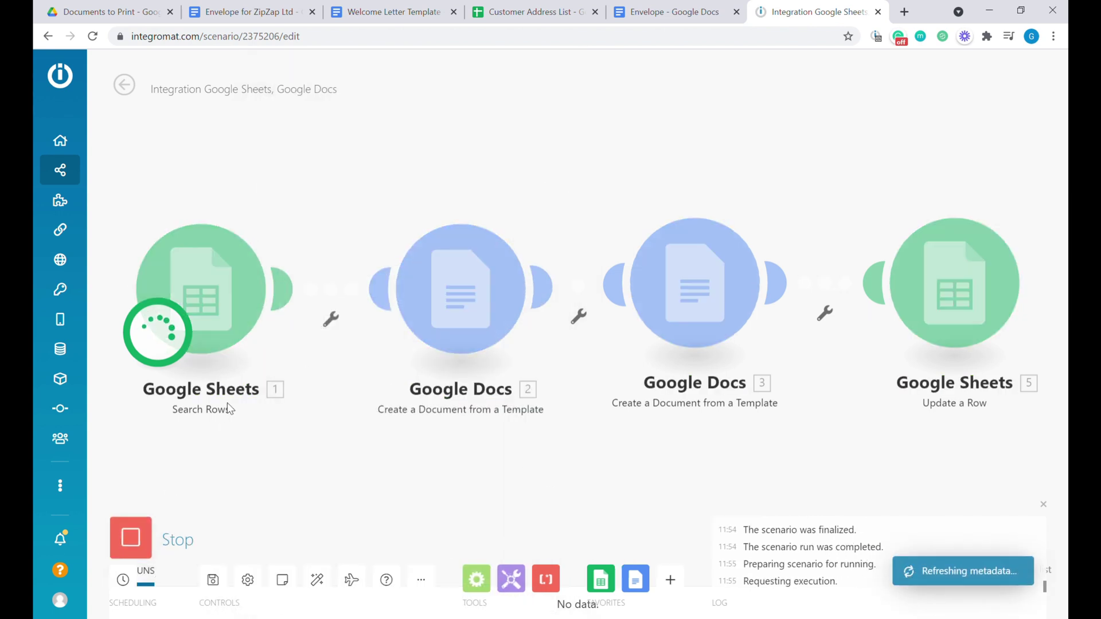
Inspect the Search Rows result showing 0 bundles, then close the details.
{"action": "left_click", "coordinate": [289, 215]}
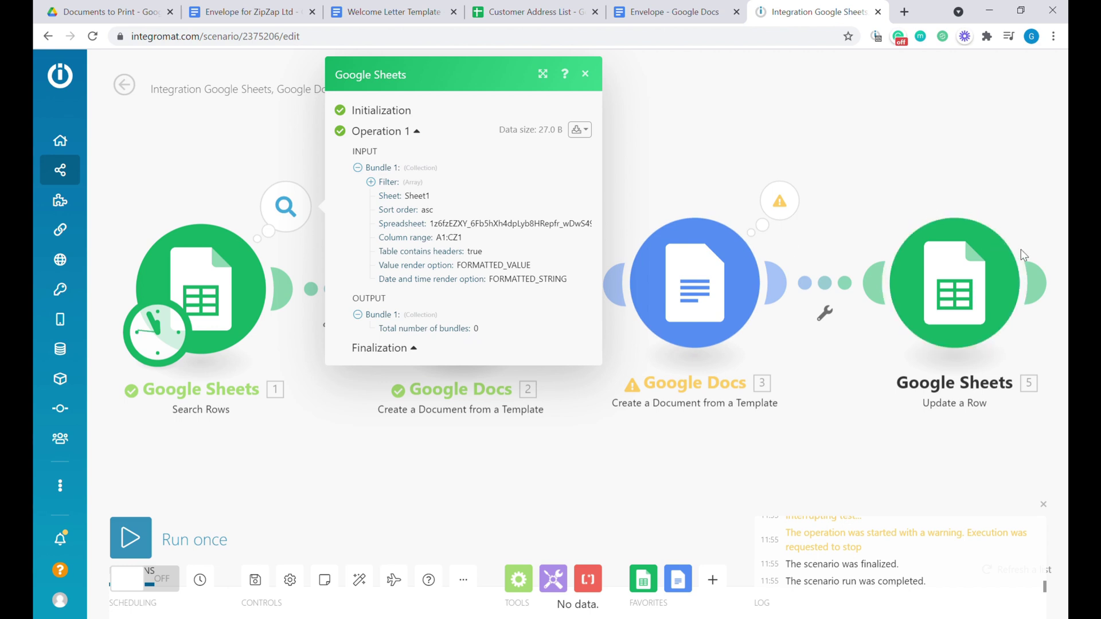
{"action": "left_click", "coordinate": [294, 244]}
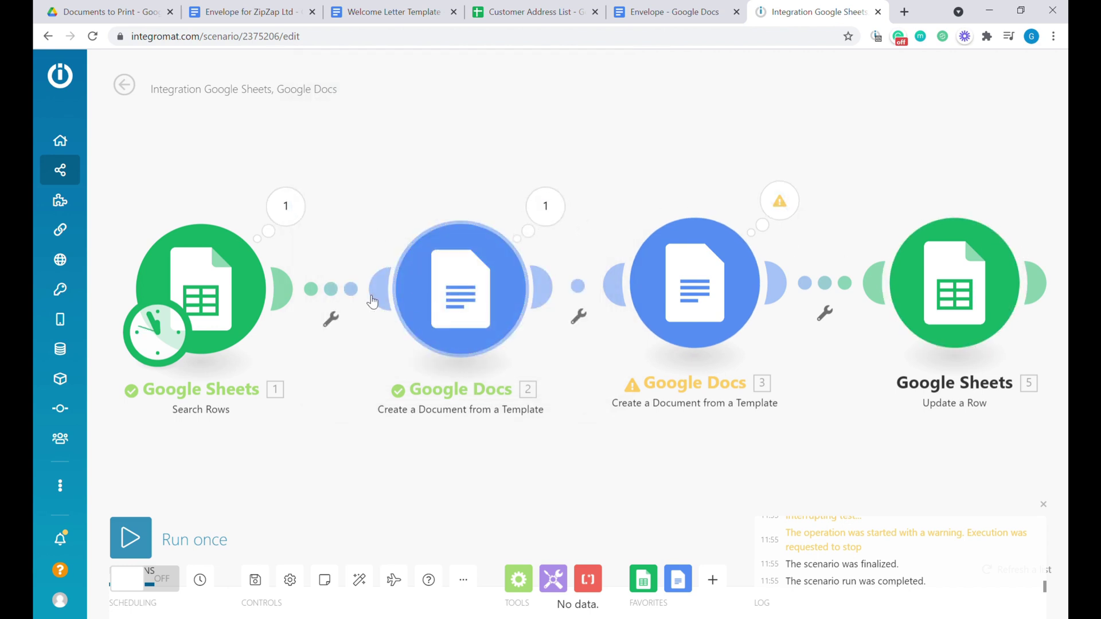
Create the 'No Data to send' filter: Total number of bundles Not equal to 0.
{"action": "left_click", "coordinate": [334, 298]}
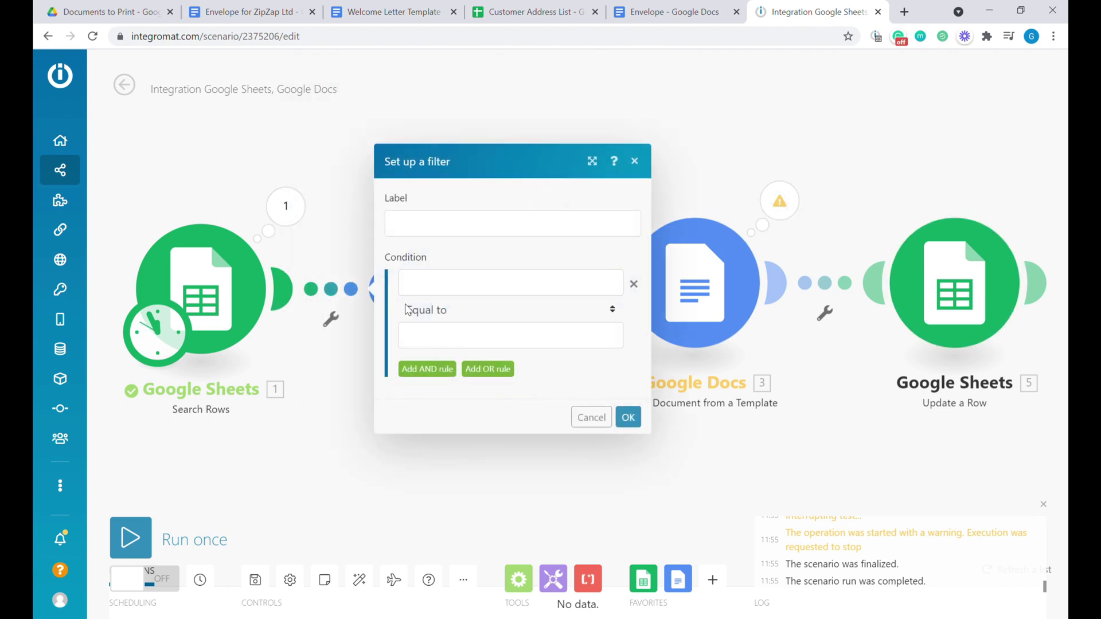
{"action": "left_click", "coordinate": [424, 225]}
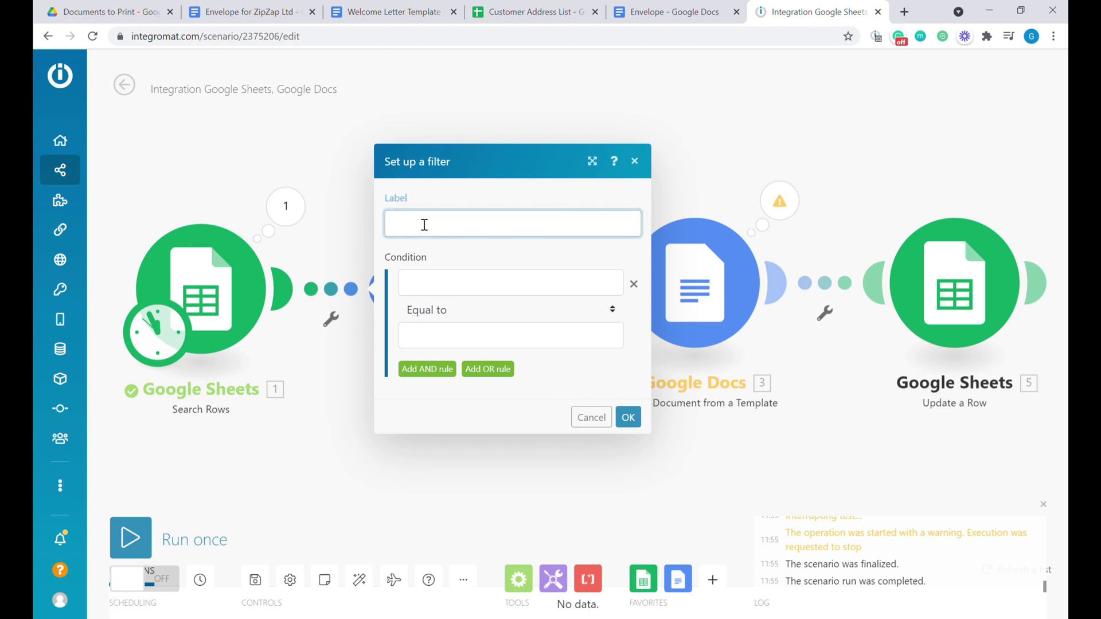
{"action": "type", "text": "No Data to send"}
{"action": "left_click", "coordinate": [519, 284]}
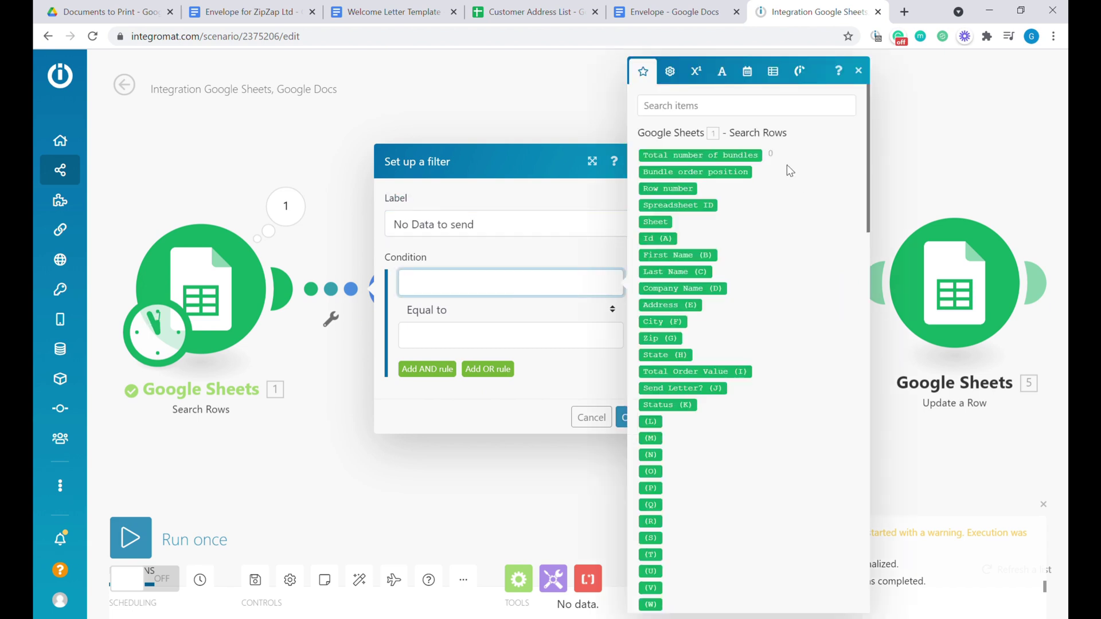
{"action": "left_click", "coordinate": [695, 156]}
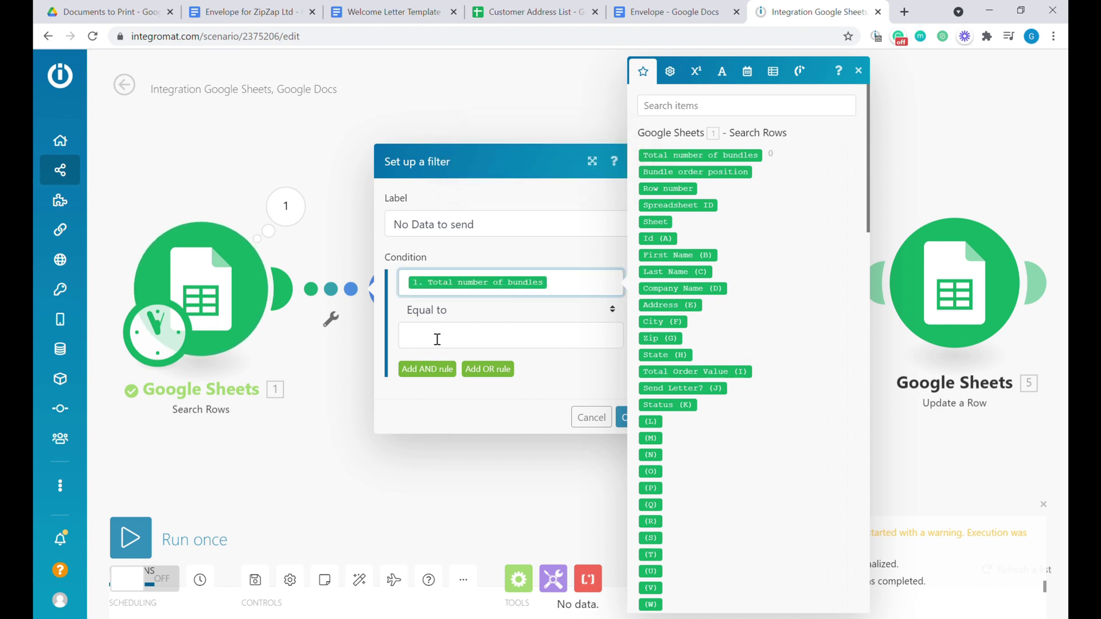
{"action": "left_click", "coordinate": [417, 310]}
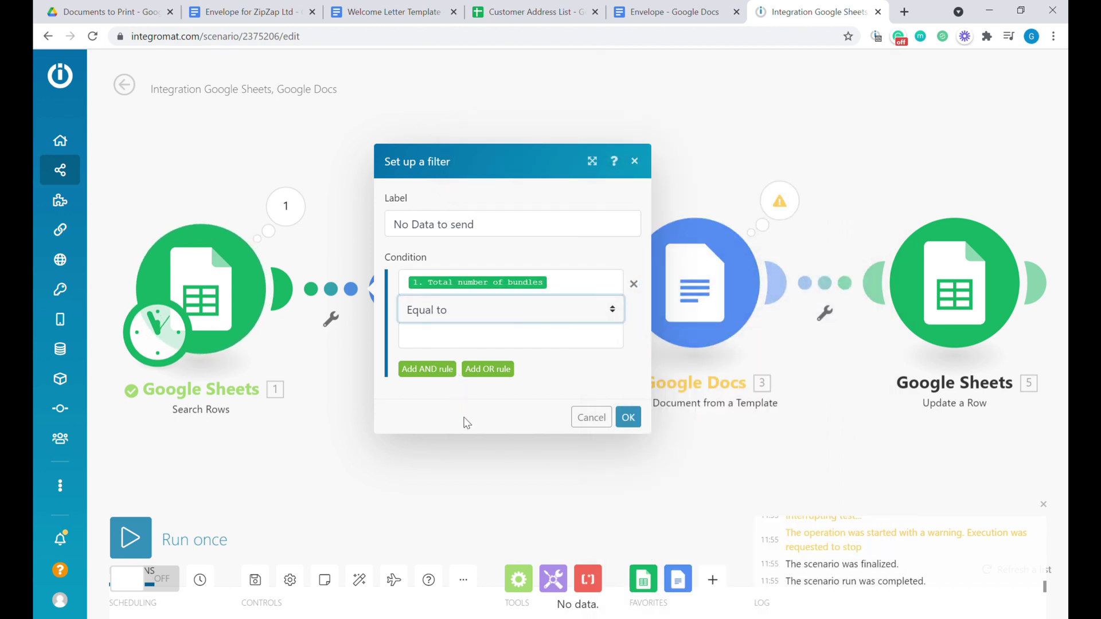
{"action": "key", "text": "Down"}
{"action": "key", "text": "Down"}
{"action": "left_click", "coordinate": [457, 344]}
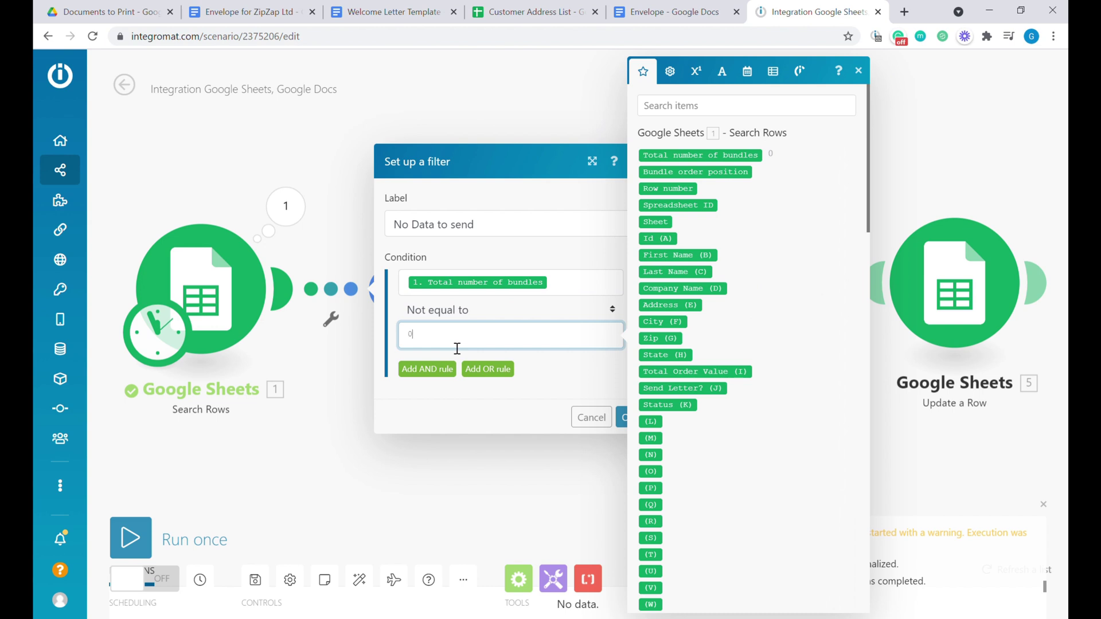
{"action": "left_click", "coordinate": [623, 416]}
{"action": "left_click", "coordinate": [131, 537]}
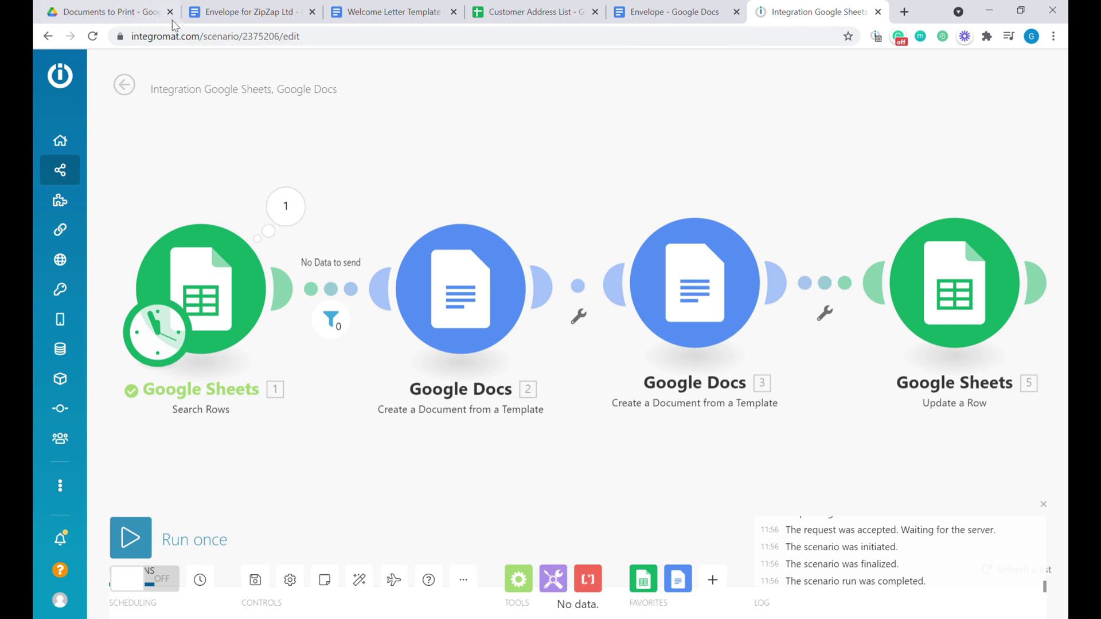
{"action": "left_click", "coordinate": [533, 11]}
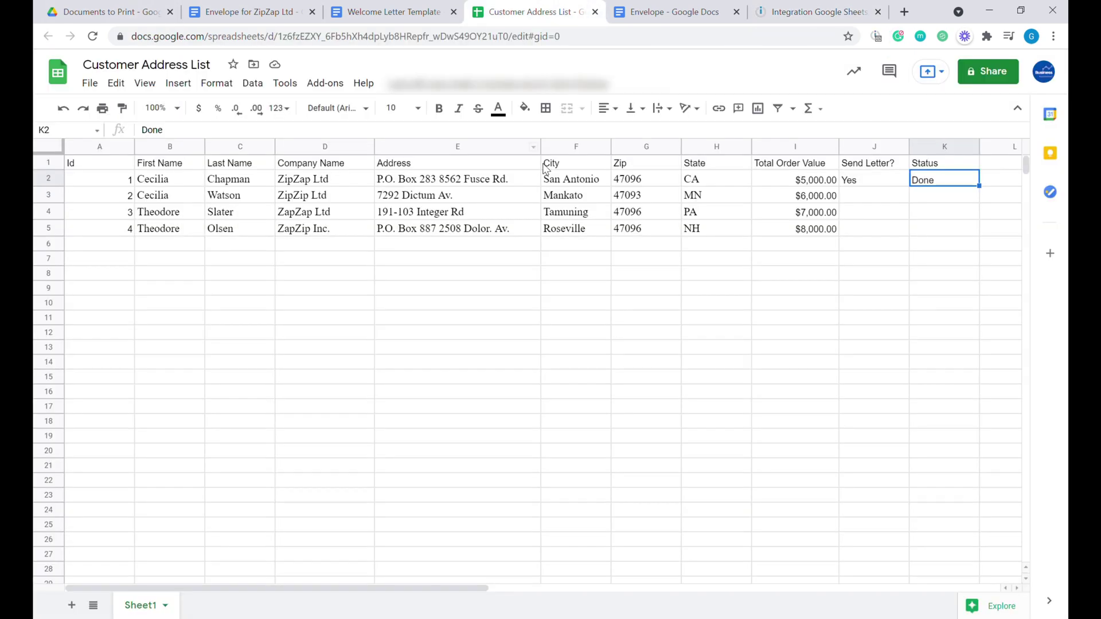
{"action": "left_click", "coordinate": [863, 199]}
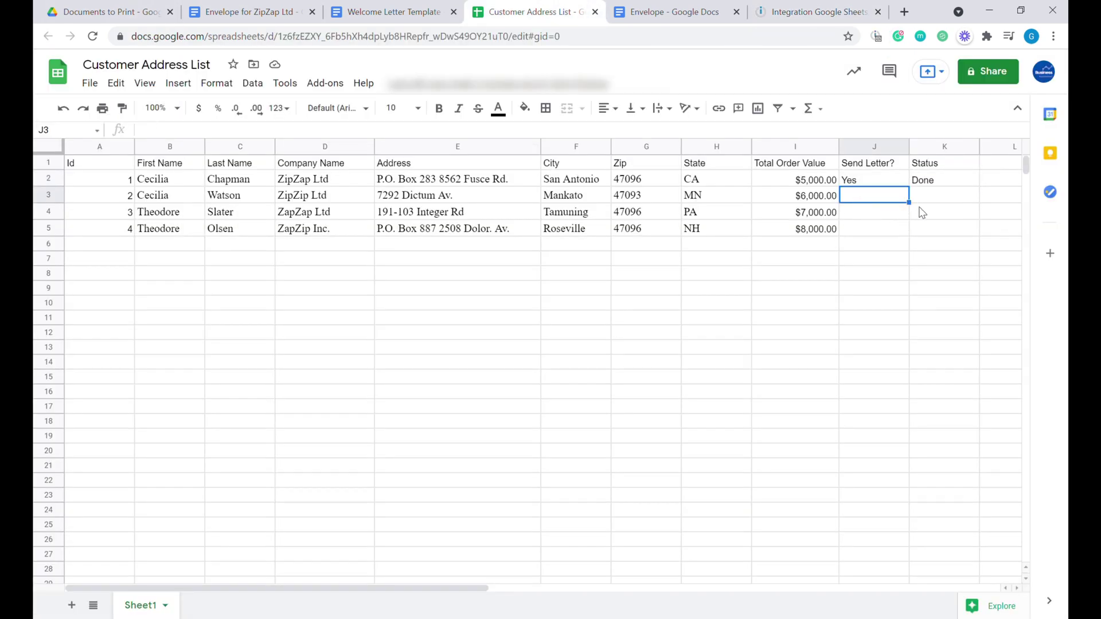
{"action": "left_click", "coordinate": [803, 11]}
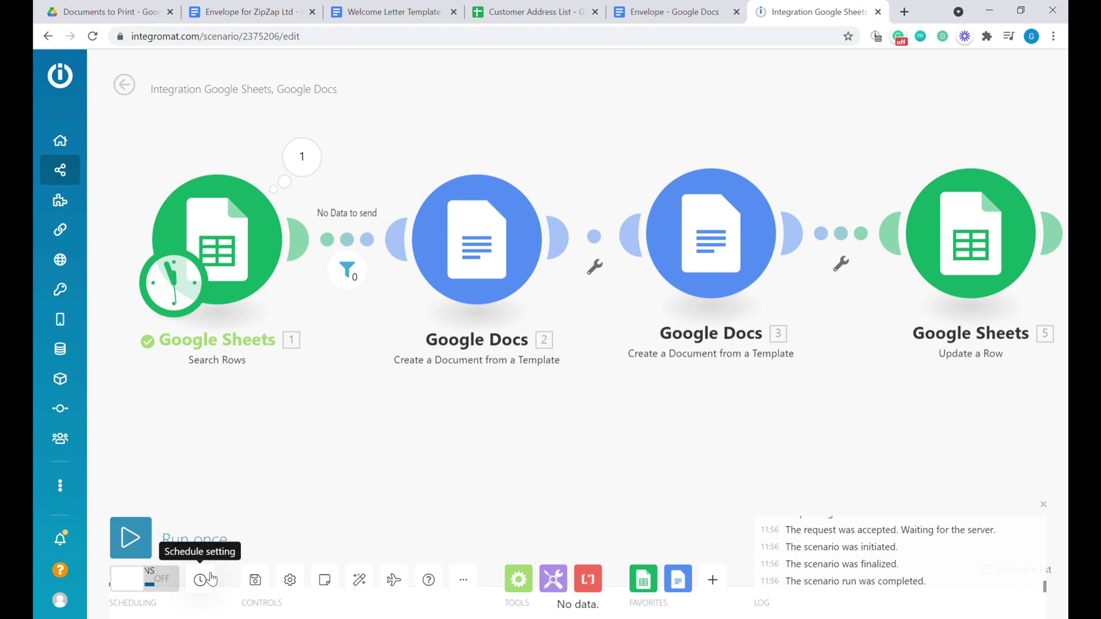
Review the schedule, fill Yes from J2 down to J5, and run the scenario once.
{"action": "left_click", "coordinate": [201, 579]}
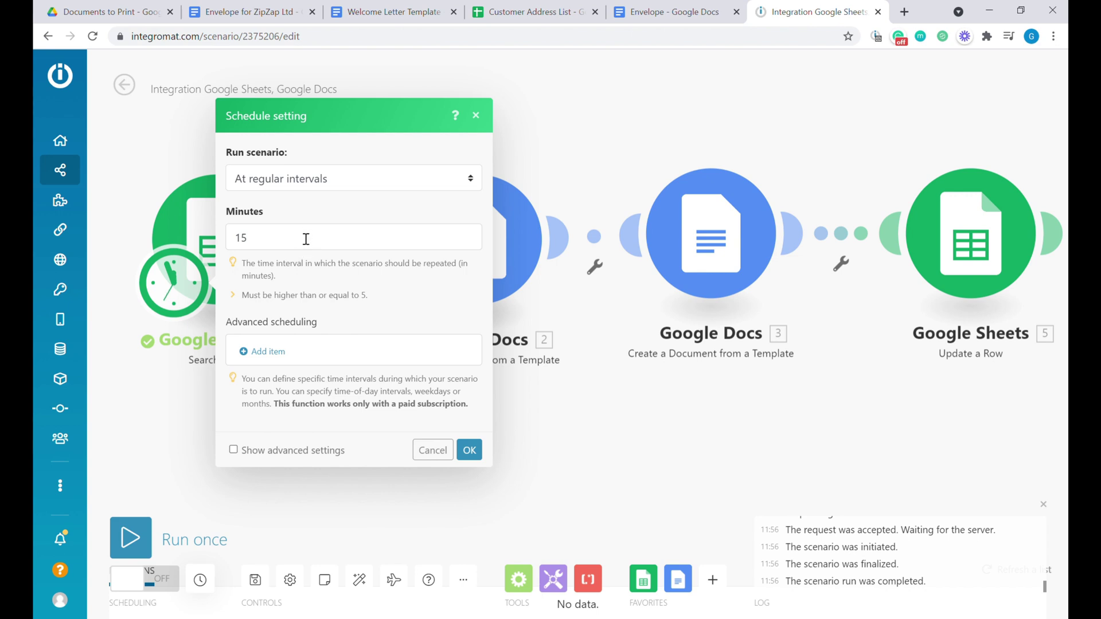
{"action": "left_click", "coordinate": [312, 188]}
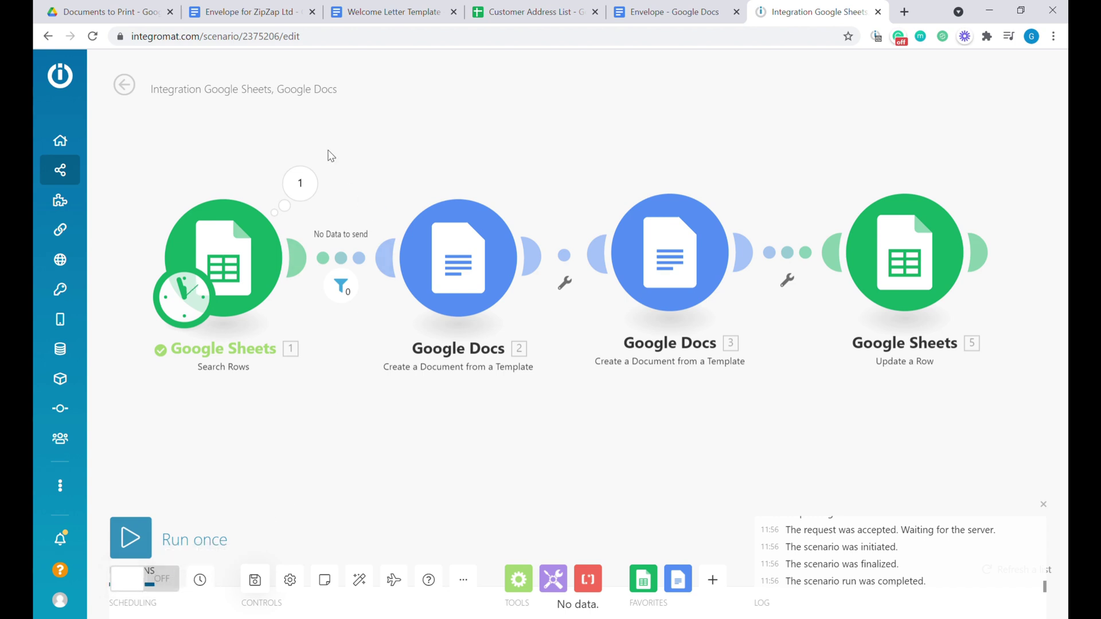
{"action": "left_click", "coordinate": [533, 8]}
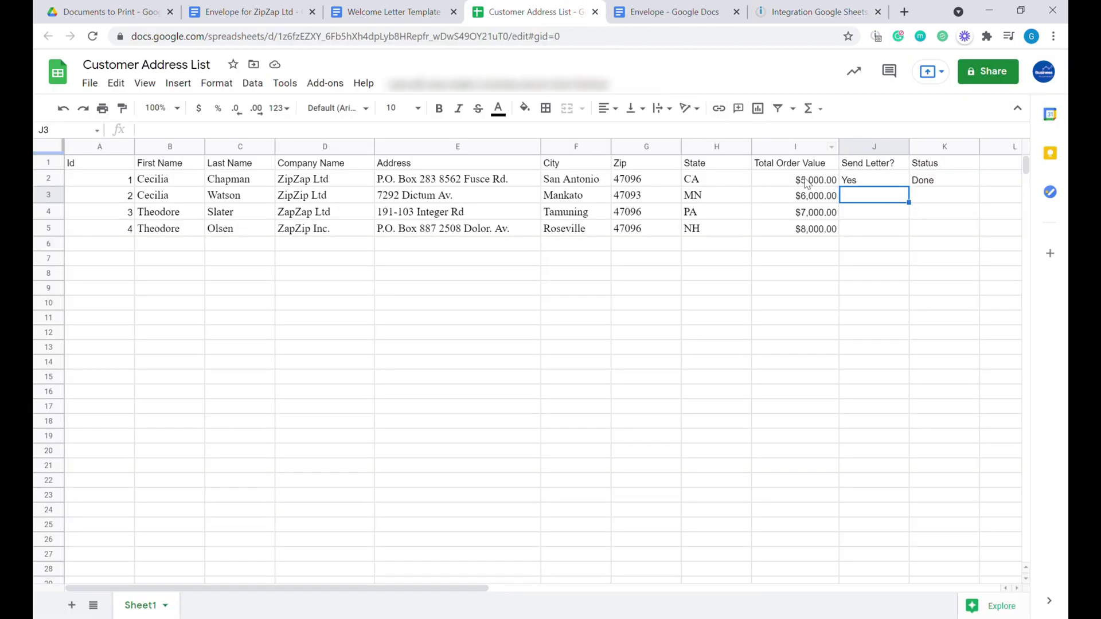
{"action": "left_click", "coordinate": [871, 184]}
{"action": "left_click_drag", "start_coordinate": [919, 196], "coordinate": [911, 228]}
{"action": "left_click", "coordinate": [819, 300]}
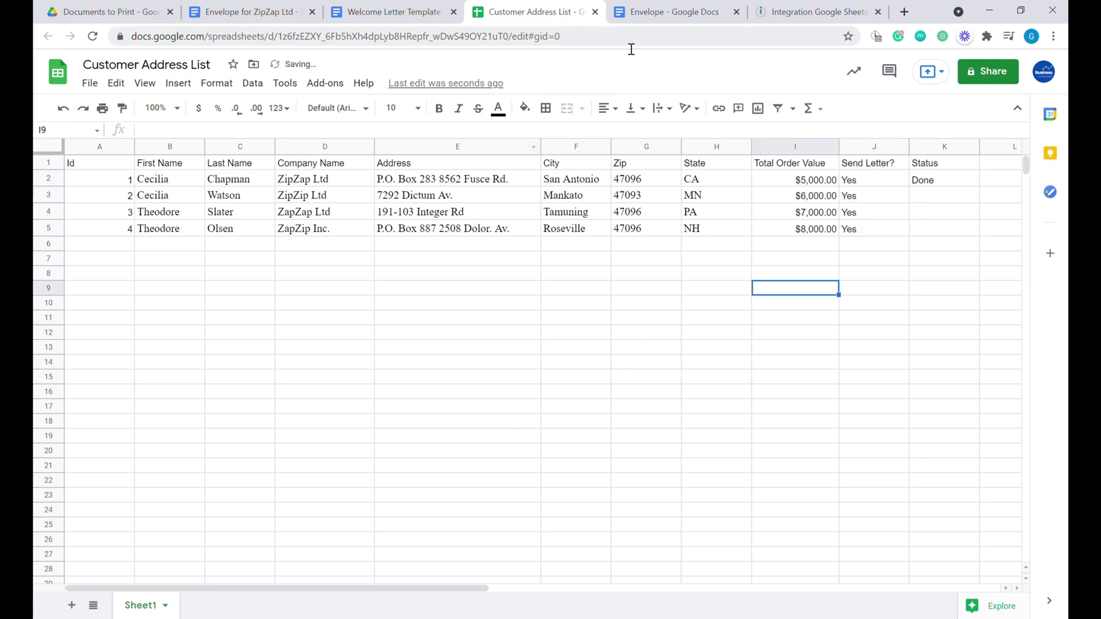
{"action": "left_click", "coordinate": [806, 12]}
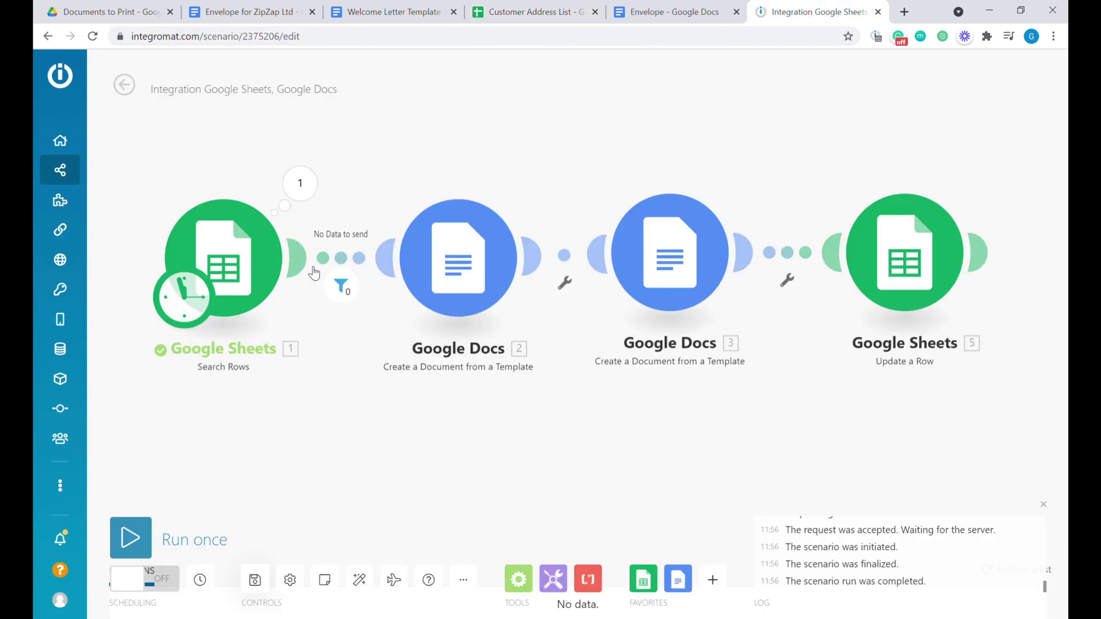
{"action": "left_click", "coordinate": [131, 537]}
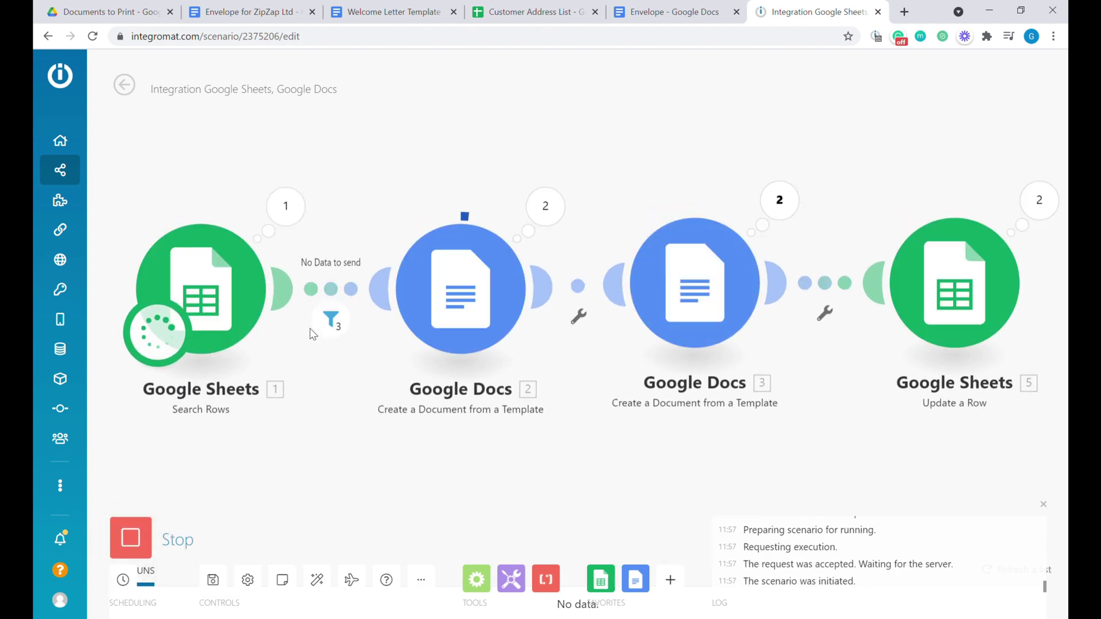
Check that K2:K5 all read Done, then view the Documents to Print folder.
{"action": "left_click", "coordinate": [519, 12]}
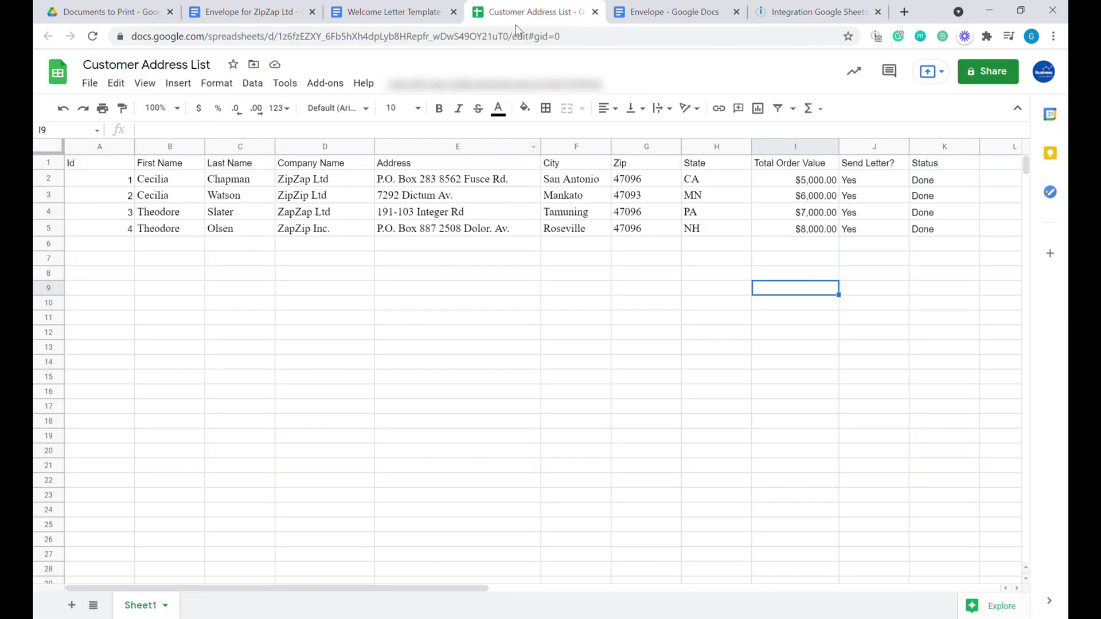
{"action": "left_click_drag", "start_coordinate": [924, 181], "coordinate": [943, 233]}
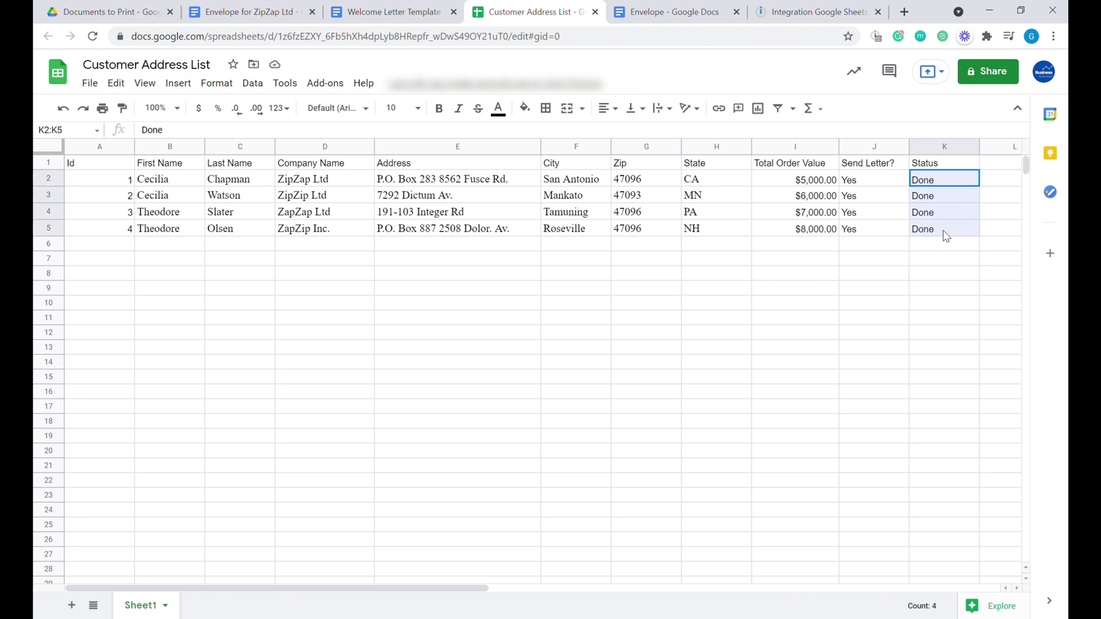
{"action": "left_click", "coordinate": [129, 12]}
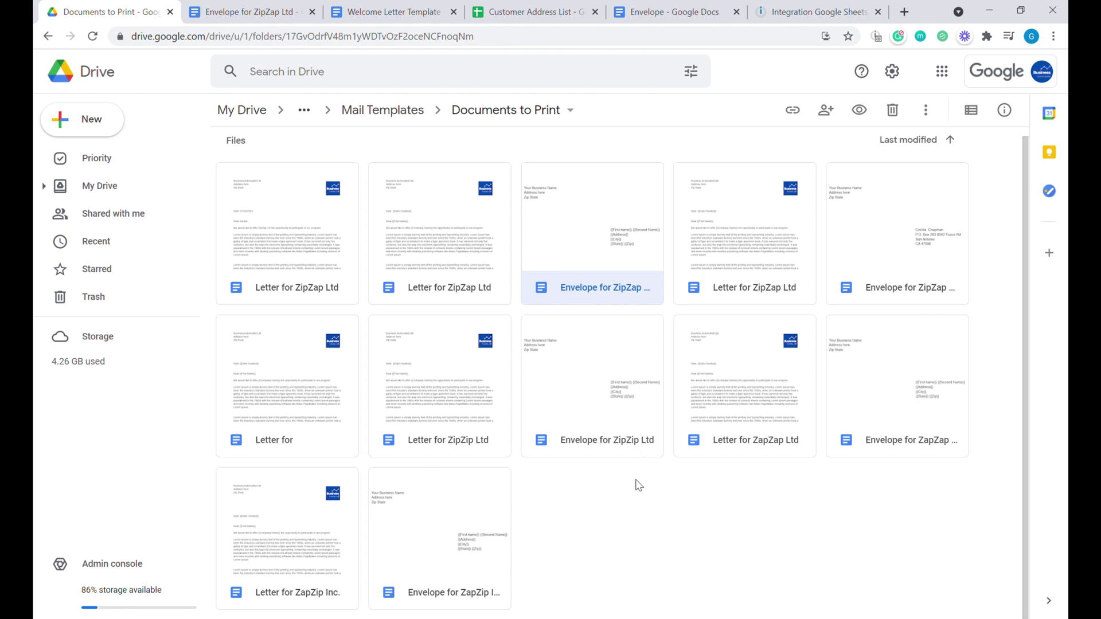
Add a Gmail Send an email module after the Update a Row step.
{"action": "left_click", "coordinate": [808, 12]}
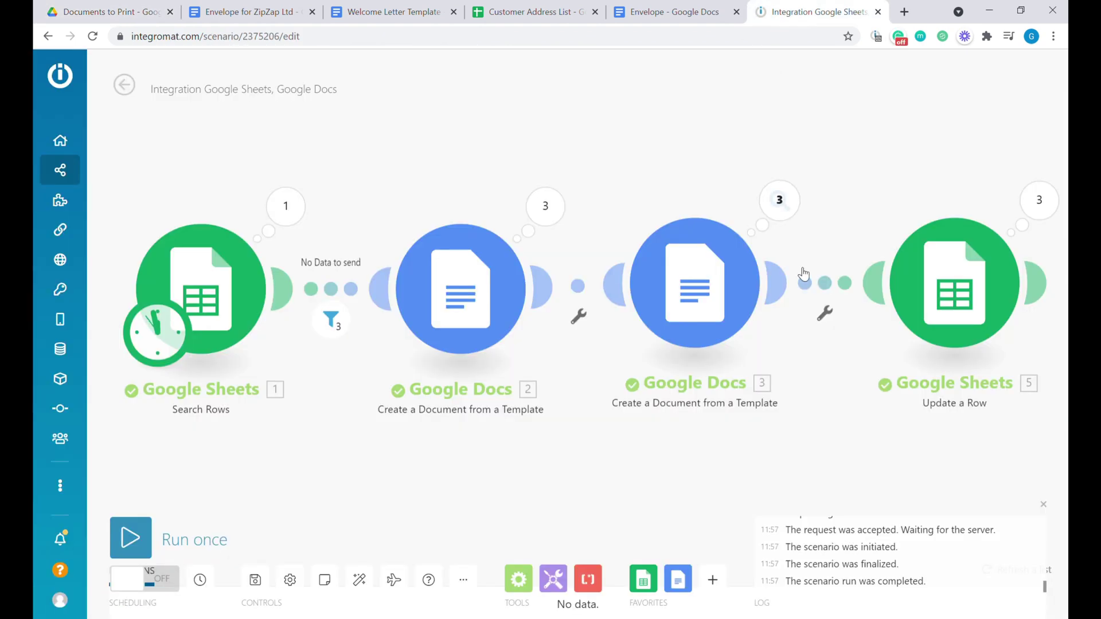
{"action": "left_click_drag", "start_coordinate": [803, 439], "coordinate": [693, 423]}
{"action": "scroll", "coordinate": [651, 421], "scroll_direction": "down", "scroll_amount": 3}
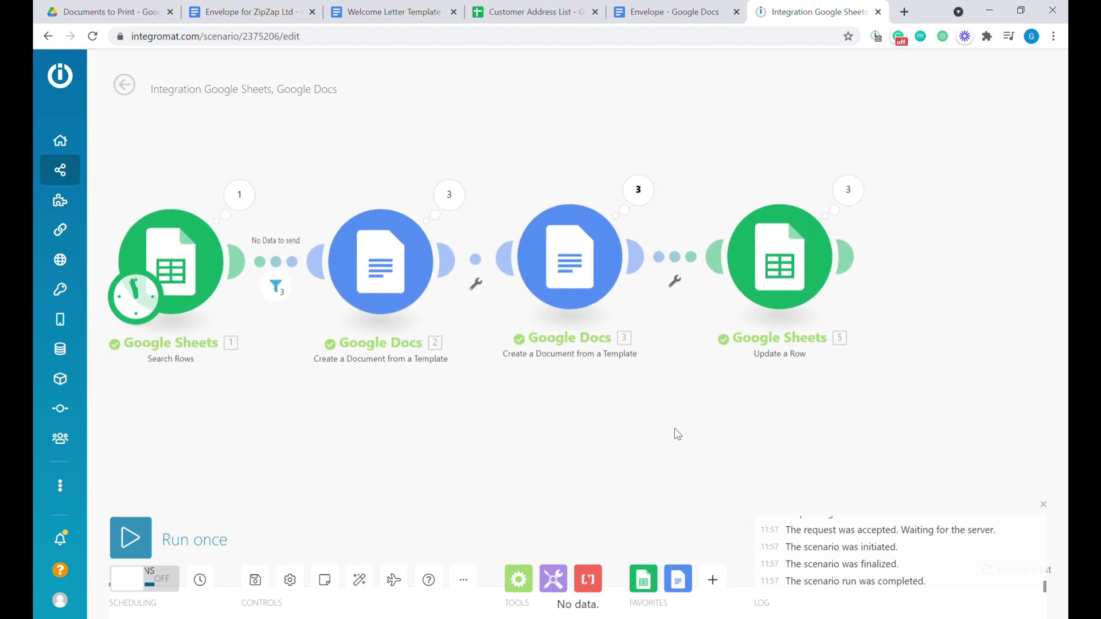
{"action": "left_click_drag", "start_coordinate": [943, 271], "coordinate": [896, 279]}
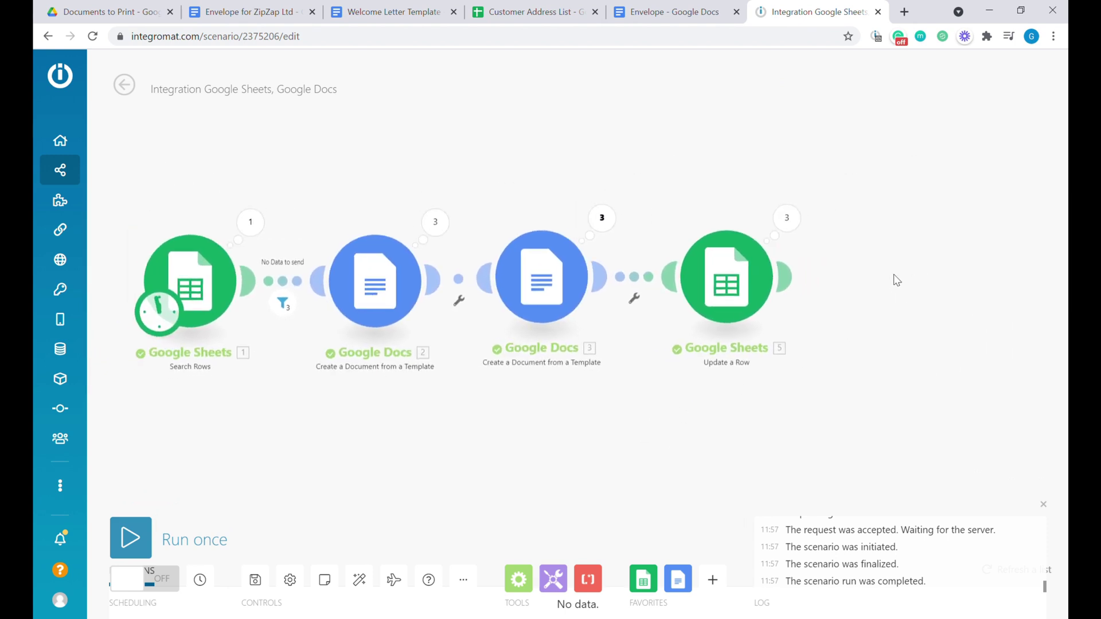
{"action": "left_click_drag", "start_coordinate": [871, 279], "coordinate": [781, 271]}
{"action": "left_click", "coordinate": [724, 270]}
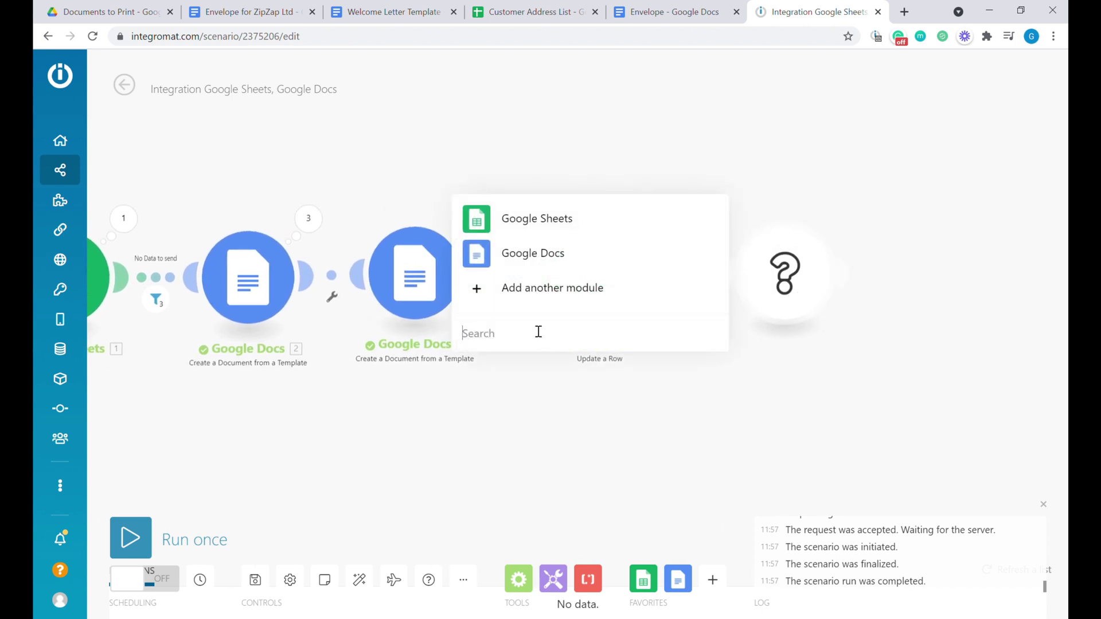
{"action": "type", "text": "gmai"}
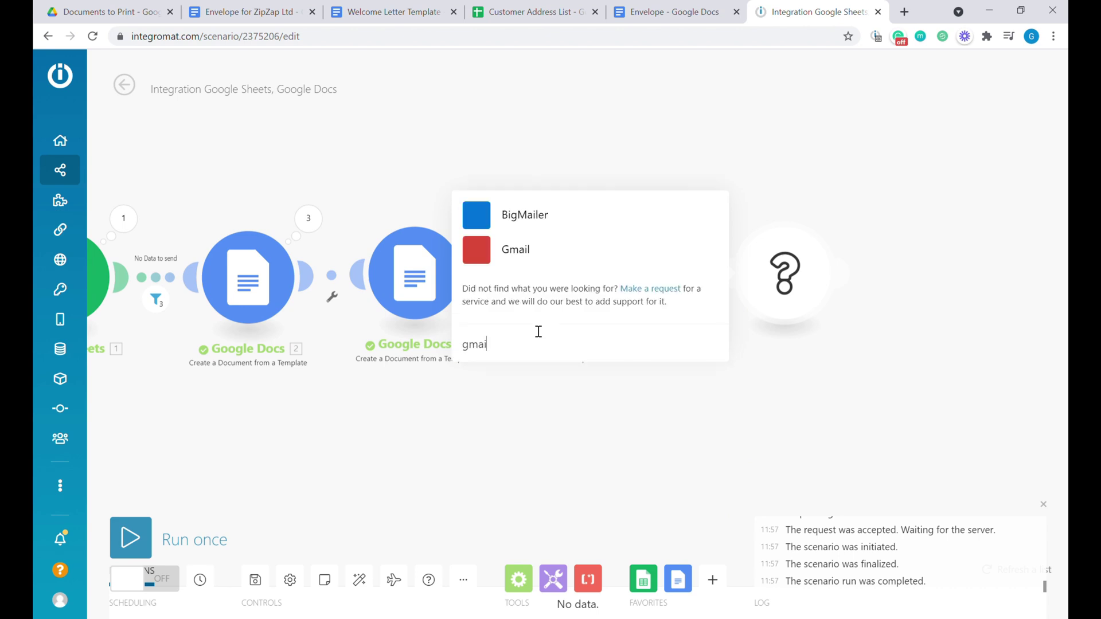
{"action": "left_click", "coordinate": [516, 250]}
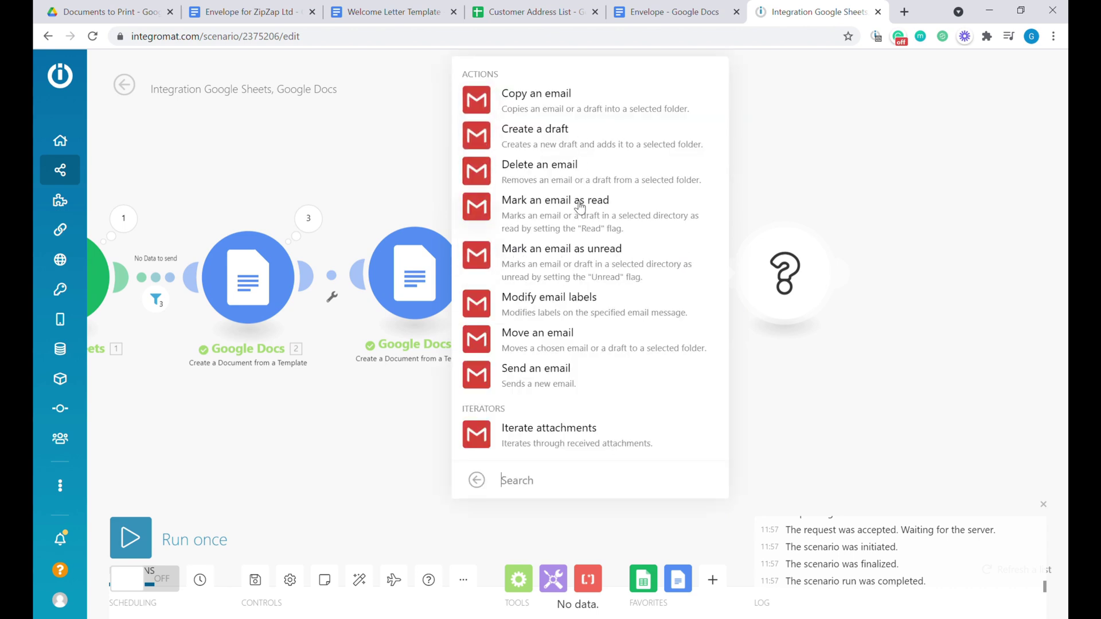
{"action": "left_click", "coordinate": [556, 379]}
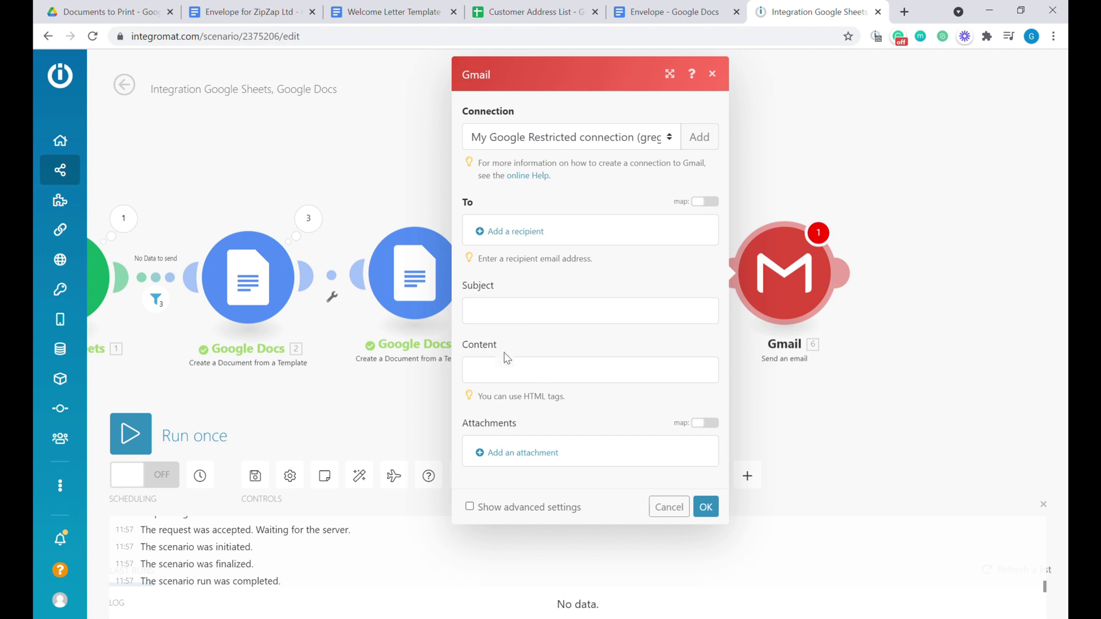
Enter the recipient's e-mail, subject 'New Letters to print', body 'Please print new letters', and save.
{"action": "left_click", "coordinate": [528, 231]}
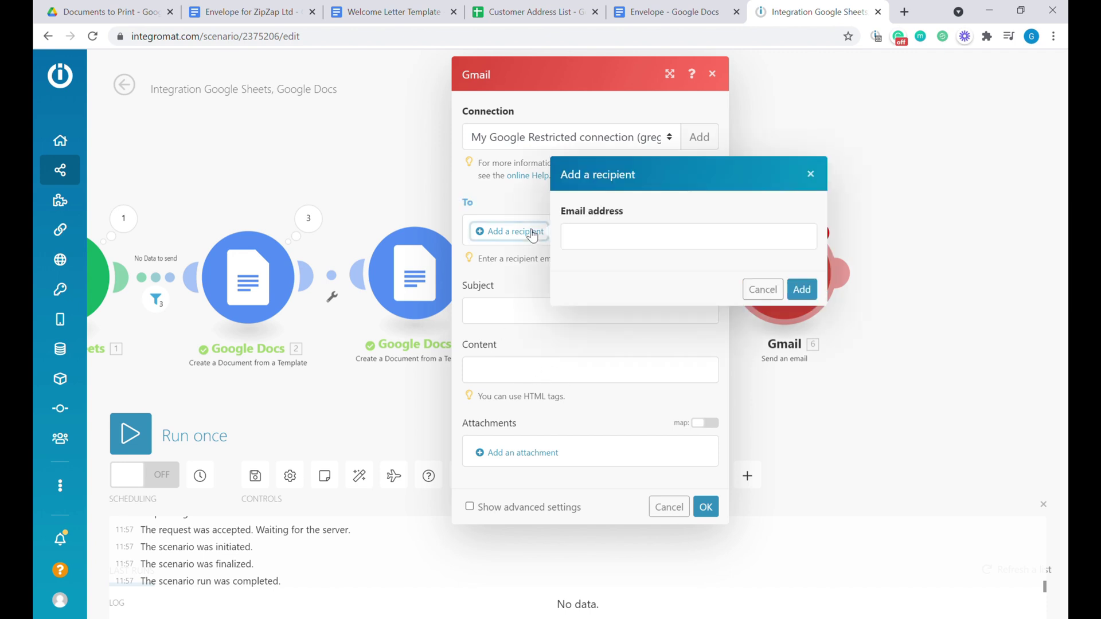
{"action": "left_click", "coordinate": [632, 237]}
{"action": "left_click", "coordinate": [802, 289]}
{"action": "left_click", "coordinate": [491, 332]}
{"action": "type", "text": "New Letters to print"}
{"action": "left_click", "coordinate": [513, 392]}
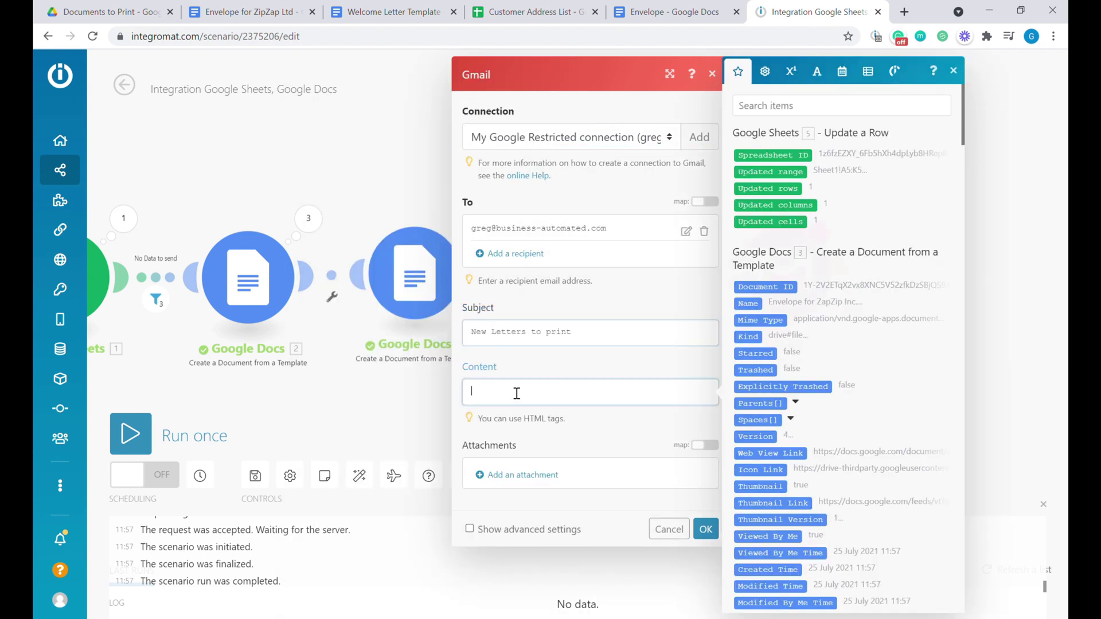
{"action": "type", "text": "Please print new letters"}
{"action": "left_click", "coordinate": [618, 433]}
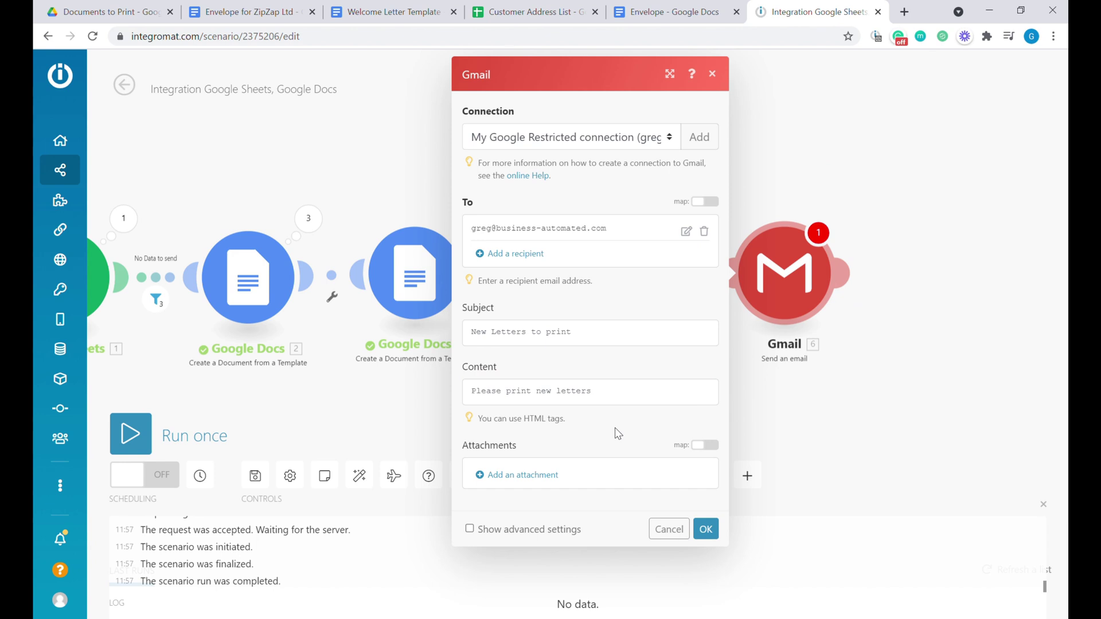
{"action": "left_click", "coordinate": [705, 528]}
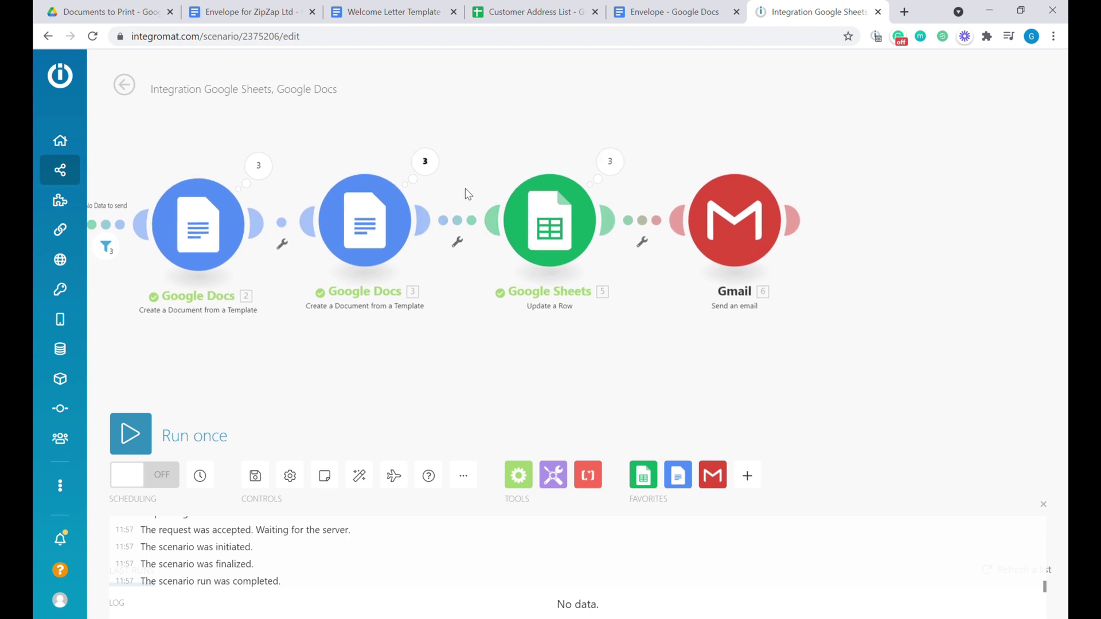
Run only the Gmail module so it sends one test email.
{"action": "right_click", "coordinate": [724, 218]}
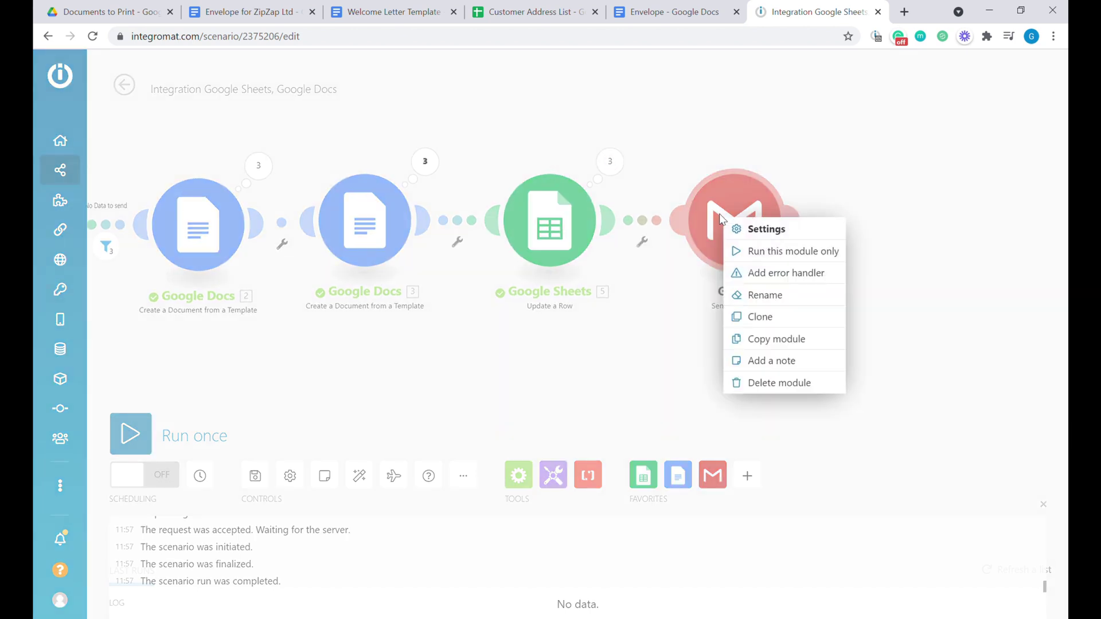
{"action": "left_click", "coordinate": [777, 252]}
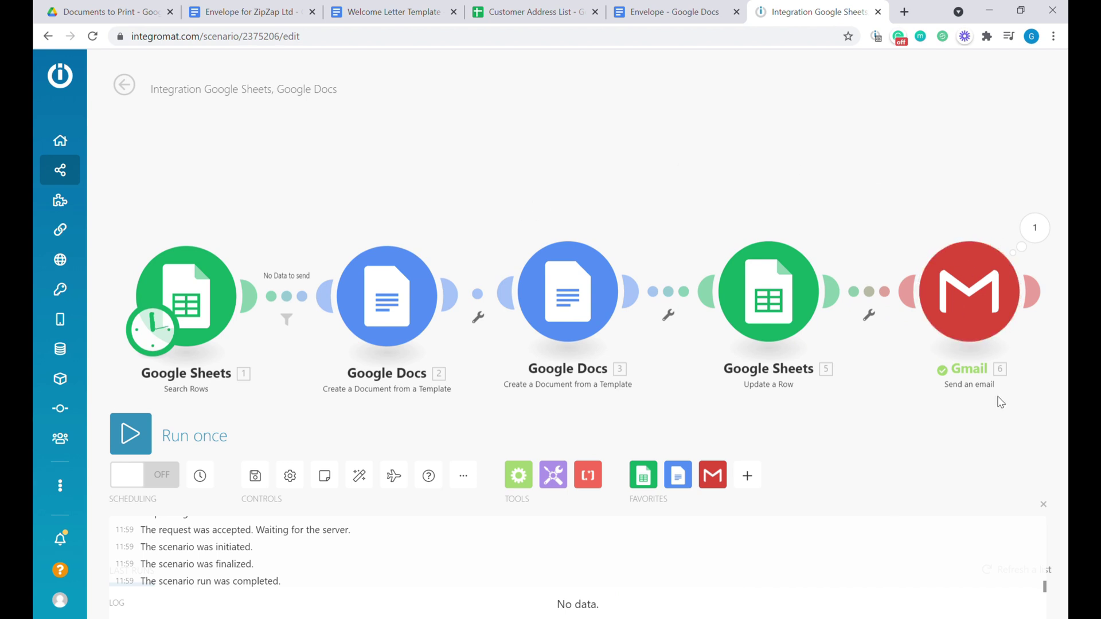
{"action": "scroll", "coordinate": [974, 401], "scroll_direction": "up", "scroll_amount": 2}
{"action": "scroll", "coordinate": [984, 373], "scroll_direction": "down", "scroll_amount": 3}
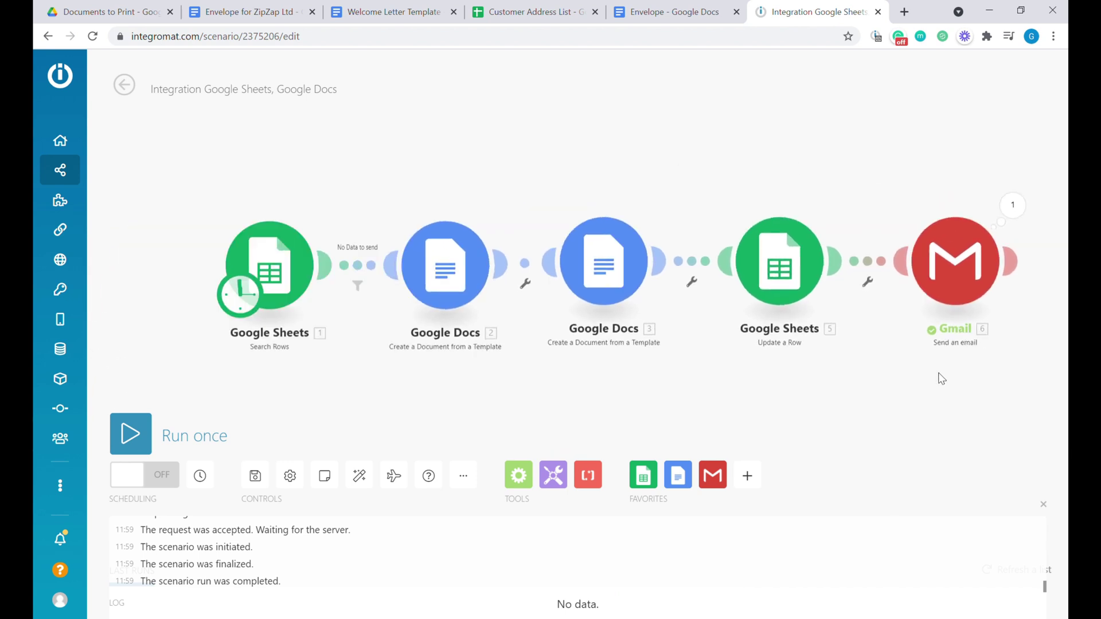
{"action": "scroll", "coordinate": [975, 390], "scroll_direction": "up", "scroll_amount": 1}
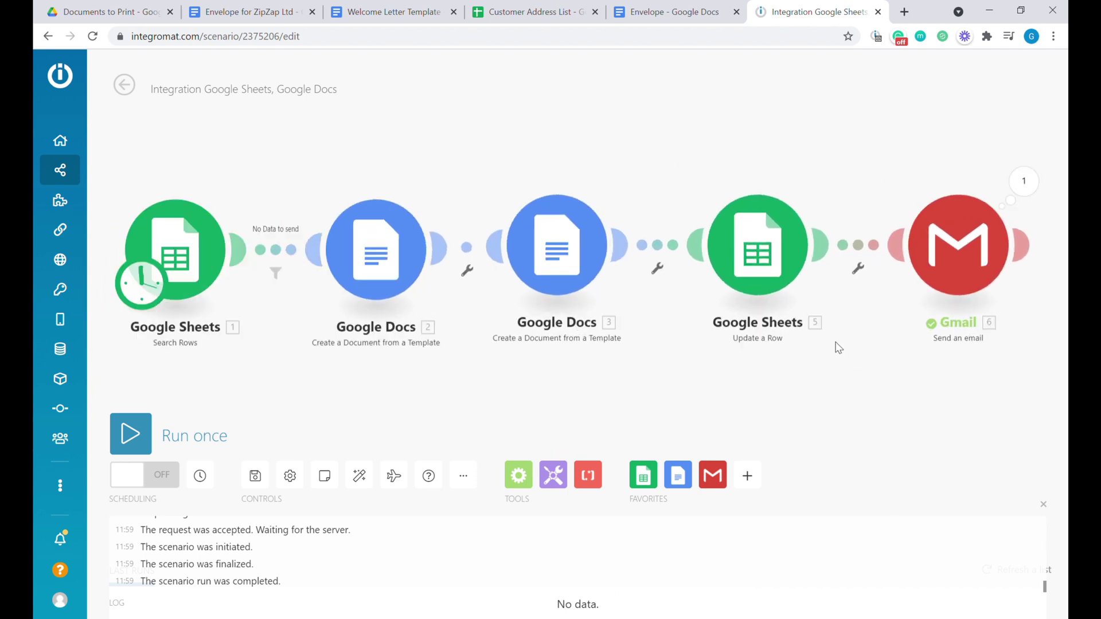